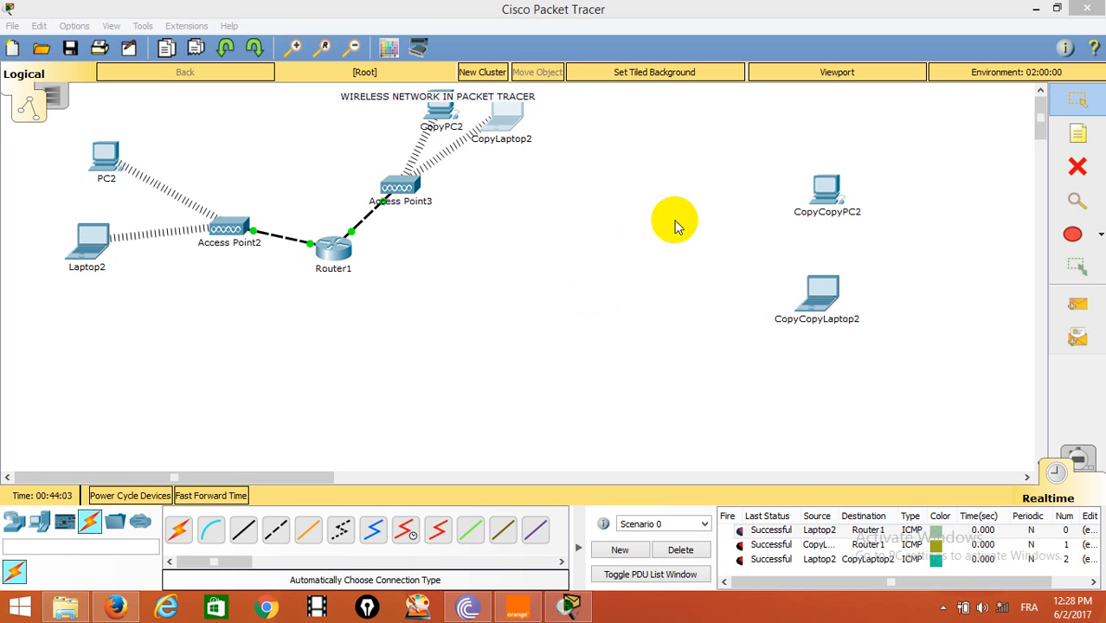
# Move CopyCopyLaptop2 and CopyCopyPC2 side by side into the upper part of the empty workspace area.
pyautogui.moveTo(821, 308); pyautogui.dragTo(756, 152)
pyautogui.moveTo(825, 208); pyautogui.dragTo(895, 213)
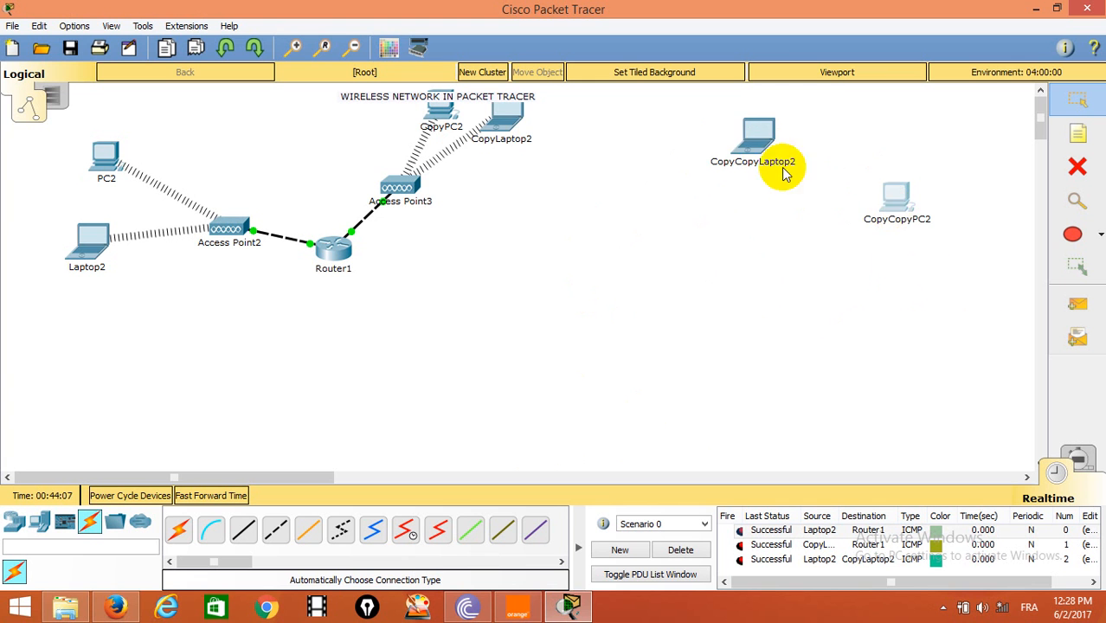
pyautogui.moveTo(743, 138); pyautogui.dragTo(818, 123)
pyautogui.moveTo(896, 198); pyautogui.dragTo(929, 170)
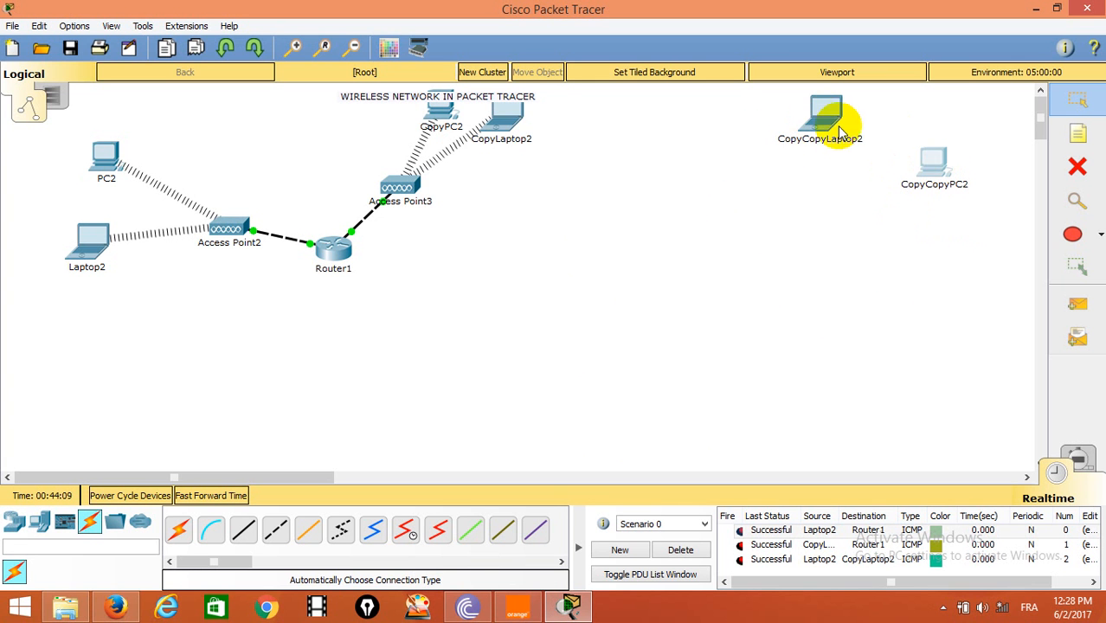
pyautogui.moveTo(818, 123); pyautogui.dragTo(836, 169)
# Shift the WIRELESS NETWORK IN PACKET TRACER title, CopyPC2 and CopyLaptop2 left, placing the two devices above Access Point3 and below the title.
pyautogui.click(519, 124)
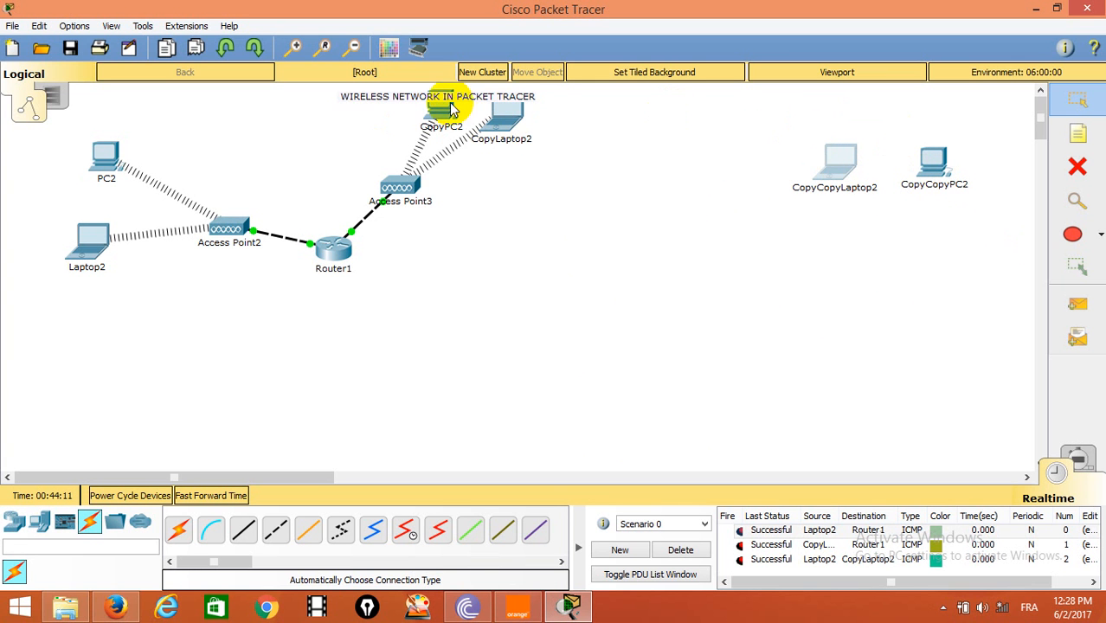
pyautogui.moveTo(449, 105); pyautogui.dragTo(303, 110)
pyautogui.moveTo(444, 111); pyautogui.dragTo(298, 132)
pyautogui.moveTo(515, 115); pyautogui.dragTo(407, 130)
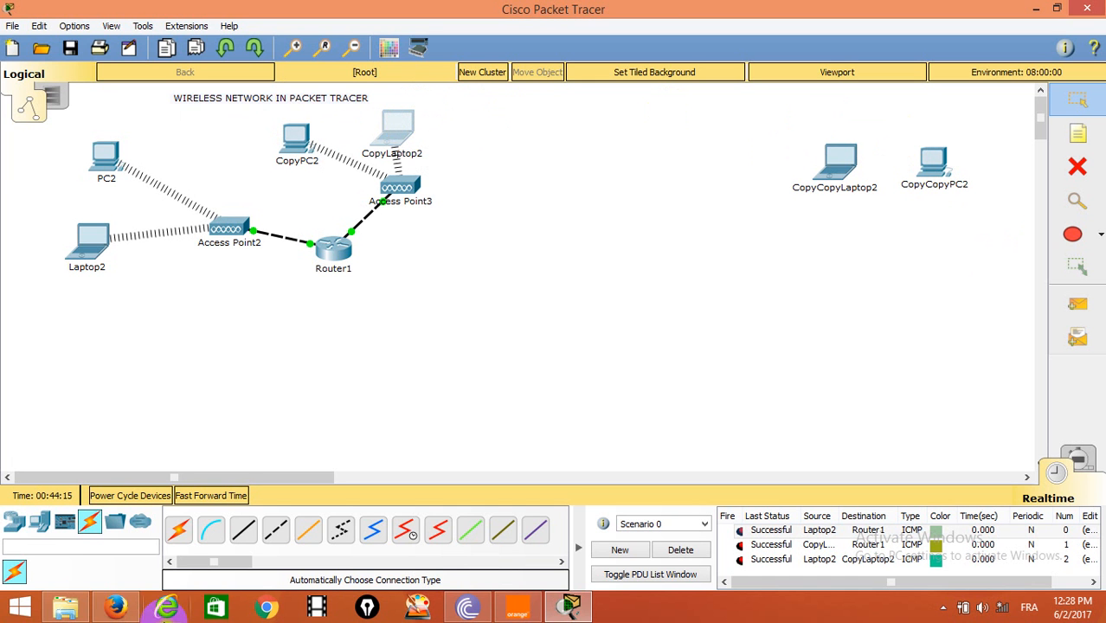
# Add a WRT300N wireless router below CopyCopyLaptop2.
pyautogui.click(14, 526)
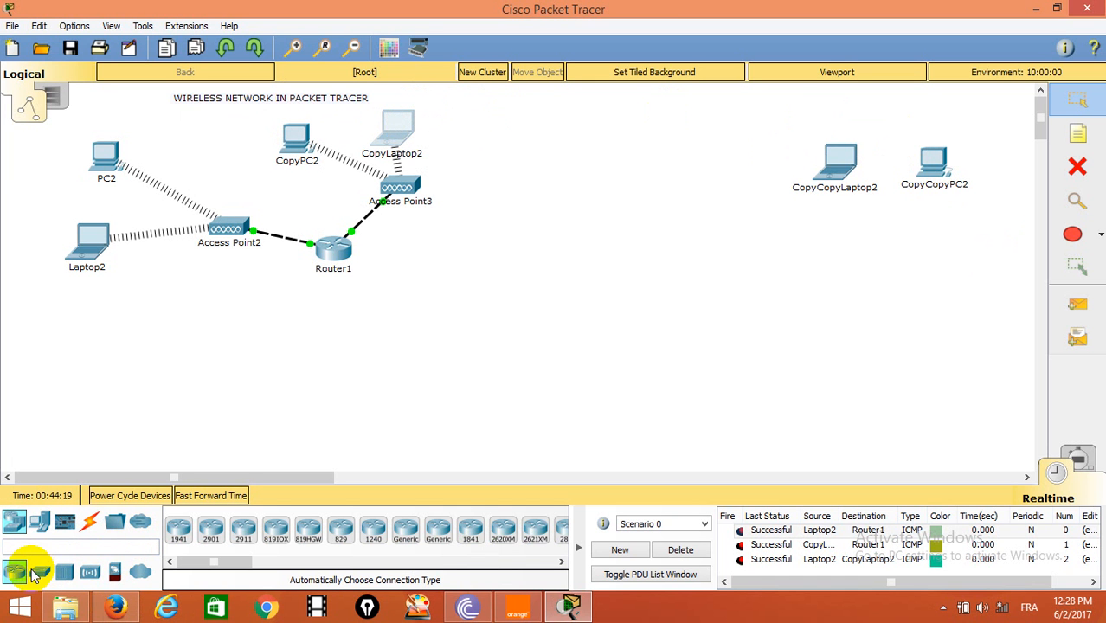
pyautogui.click(89, 571)
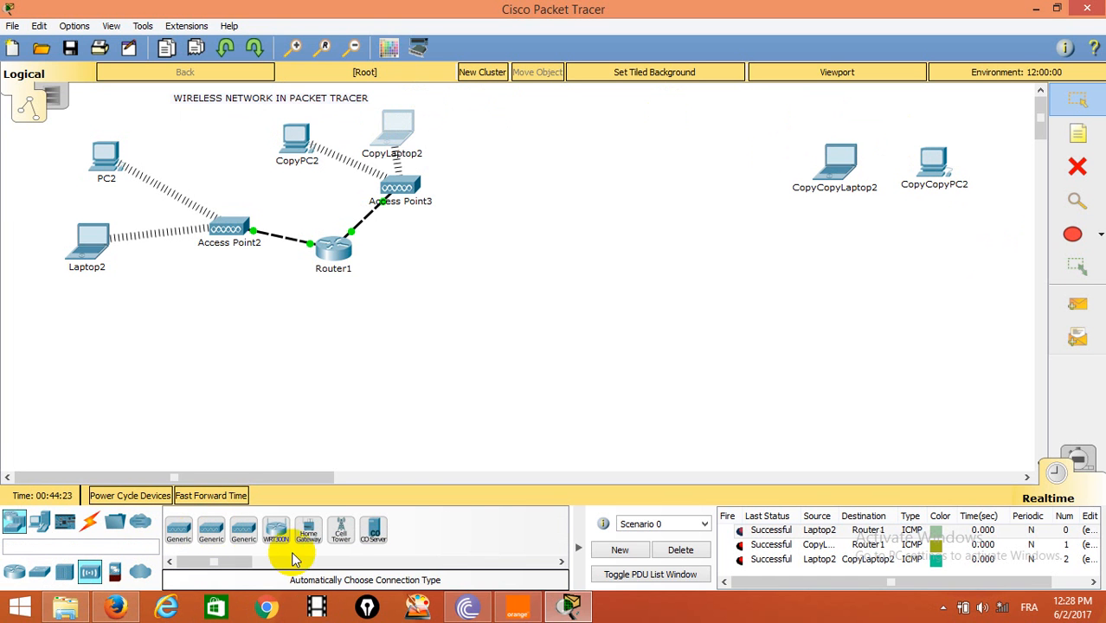
pyautogui.click(277, 530)
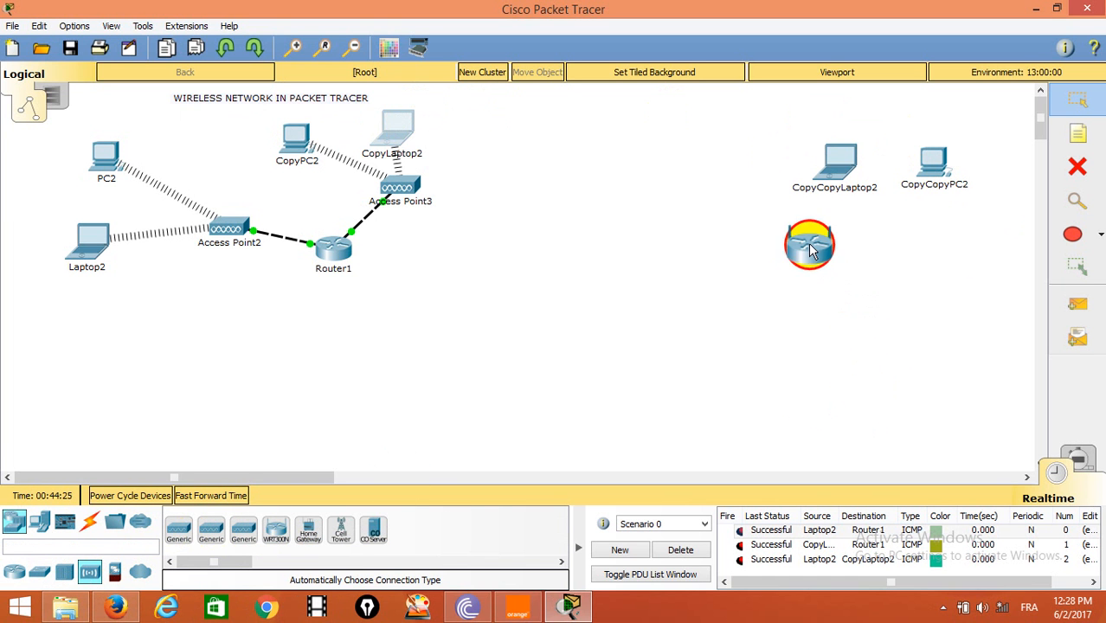
pyautogui.click(805, 244)
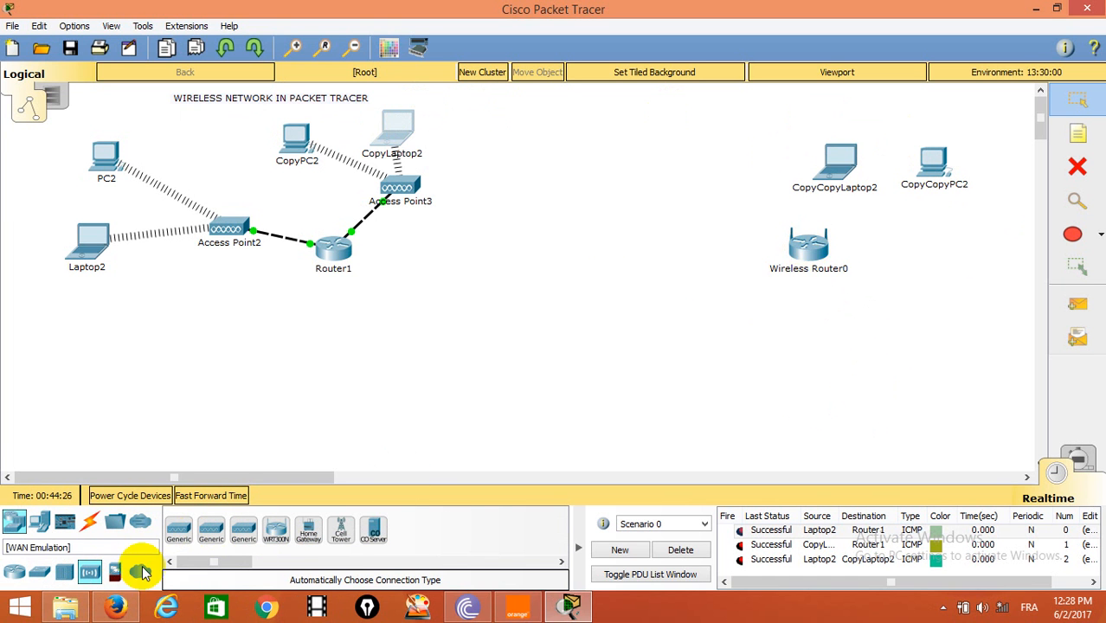
# Add a generic server below the wireless router and spread CopyCopyLaptop2 and CopyCopyPC2 apart above the router.
pyautogui.click(39, 520)
pyautogui.click(245, 537)
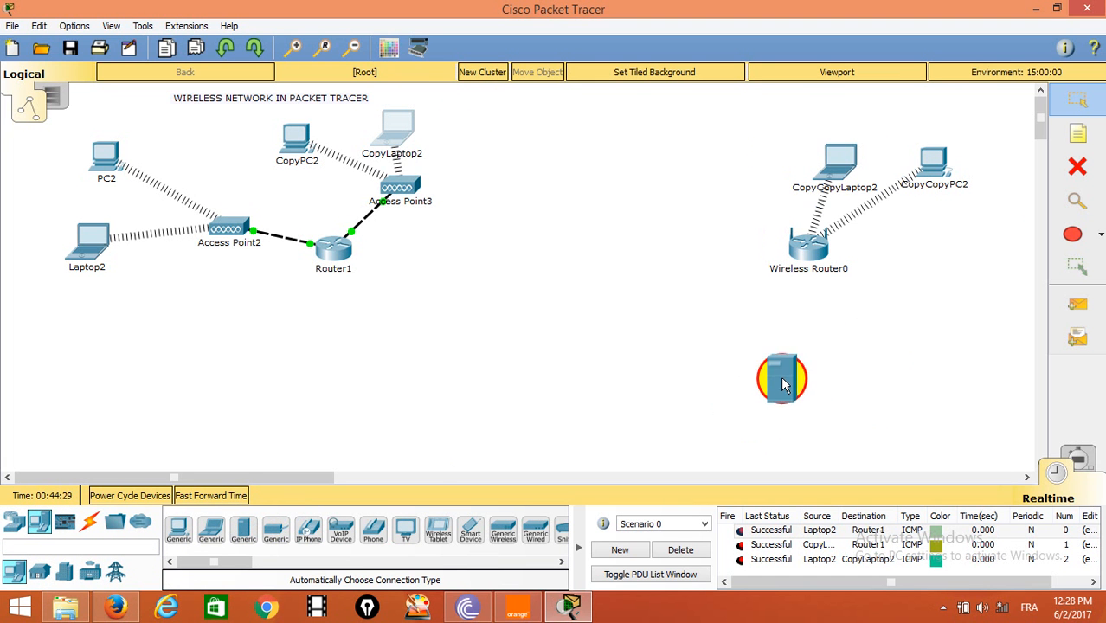
pyautogui.click(827, 336)
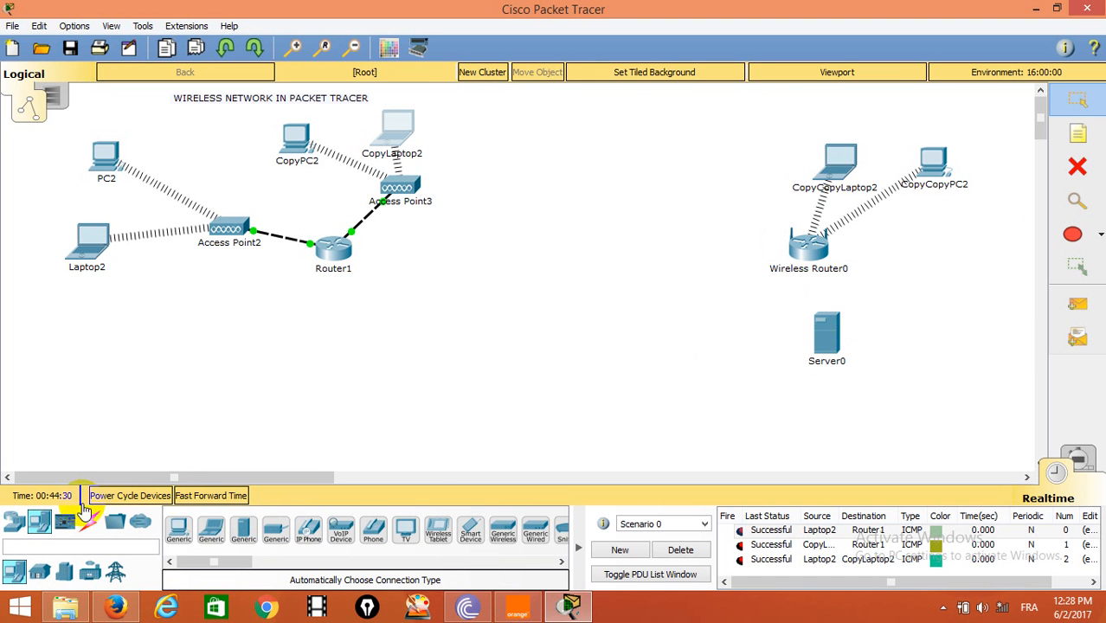
pyautogui.moveTo(875, 177); pyautogui.dragTo(798, 128)
pyautogui.moveTo(964, 156); pyautogui.dragTo(961, 146)
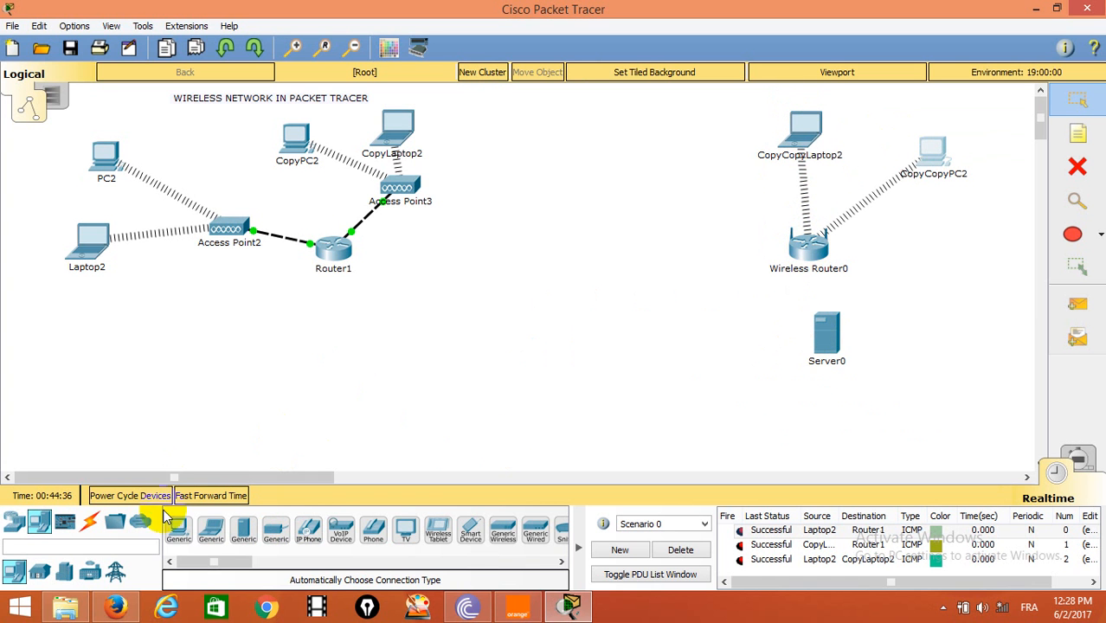
# Connect Server0's FastEthernet0 to Wireless Router0's Ethernet 1 with a copper straight-through cable and align the server beneath the router.
pyautogui.click(91, 522)
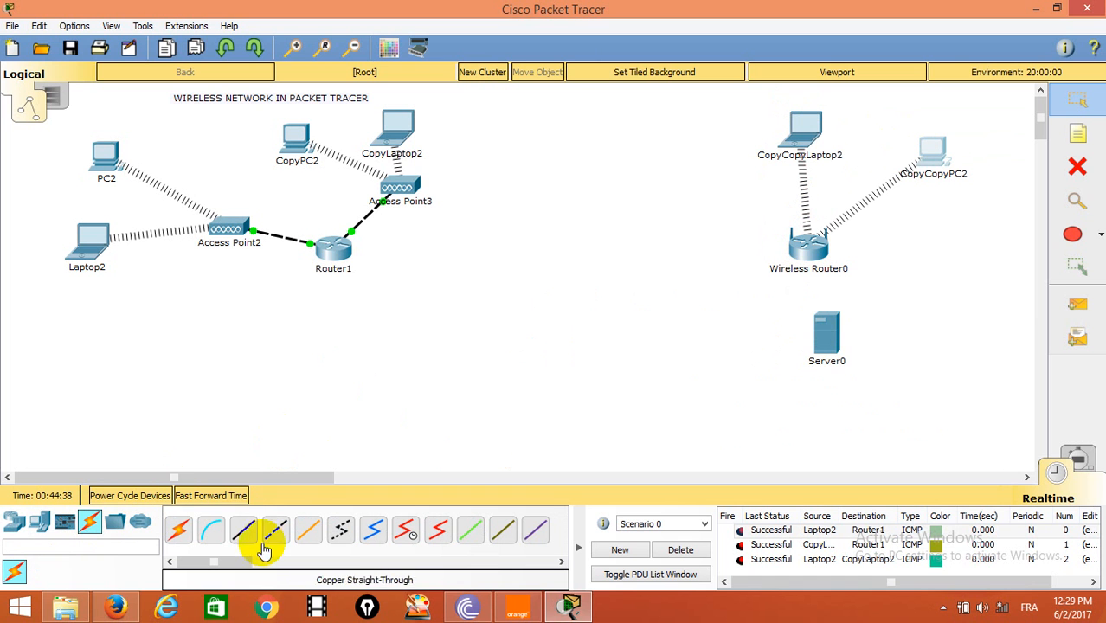
pyautogui.click(243, 530)
pyautogui.click(832, 344)
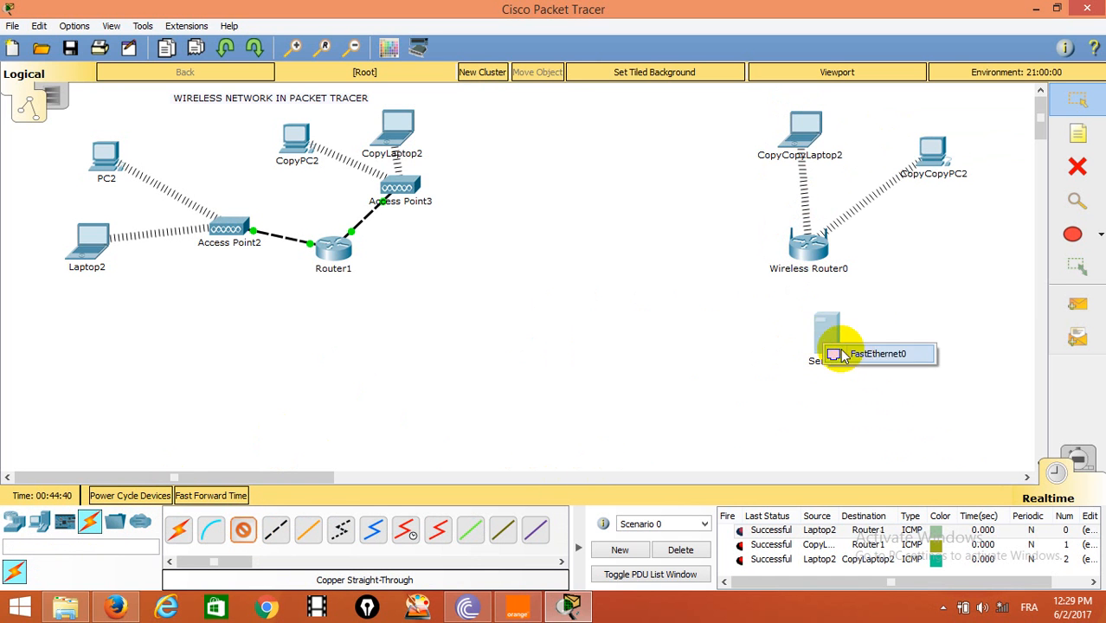
pyautogui.click(844, 353)
pyautogui.click(820, 254)
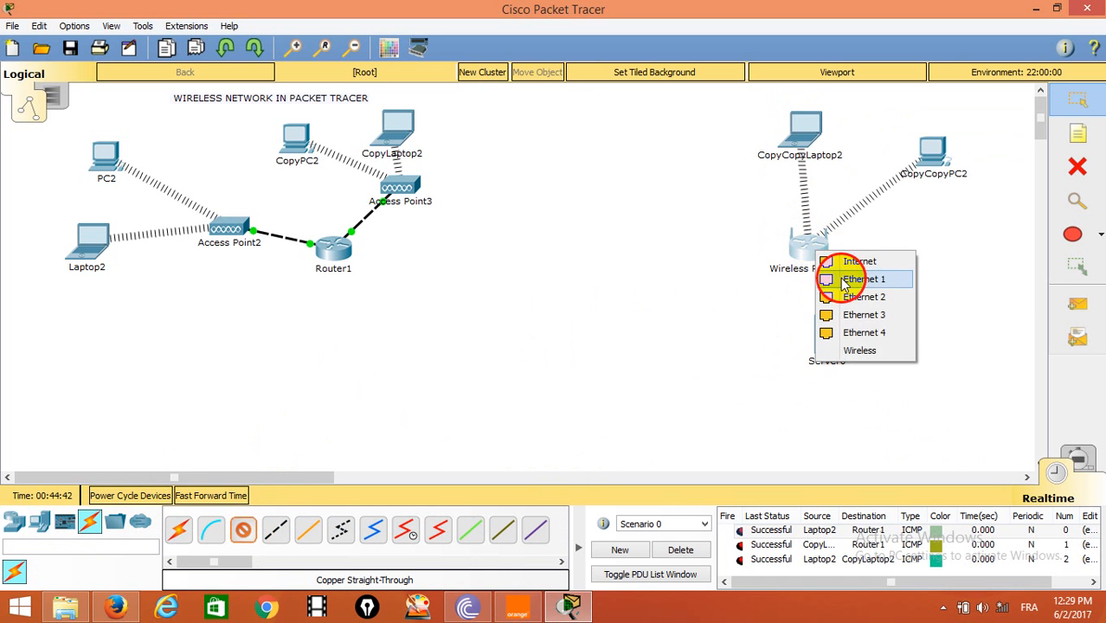
pyautogui.click(848, 279)
pyautogui.moveTo(825, 326); pyautogui.dragTo(800, 339)
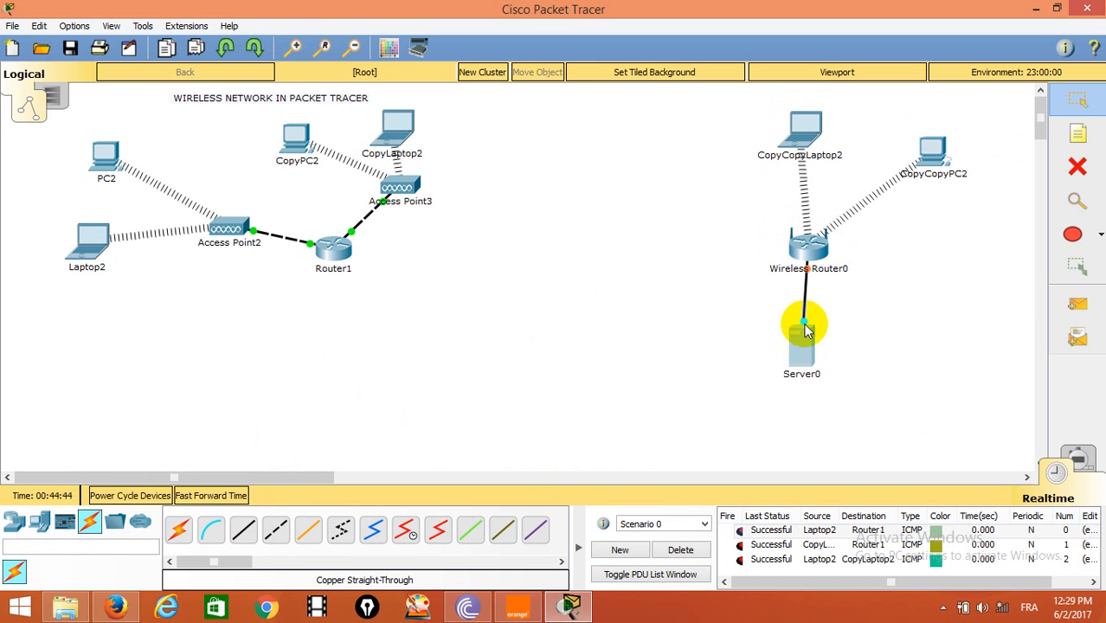
# Set Wireless Router0's IP address to 192.168.1.1 in its basic setup and save the settings.
pyautogui.click(812, 250)
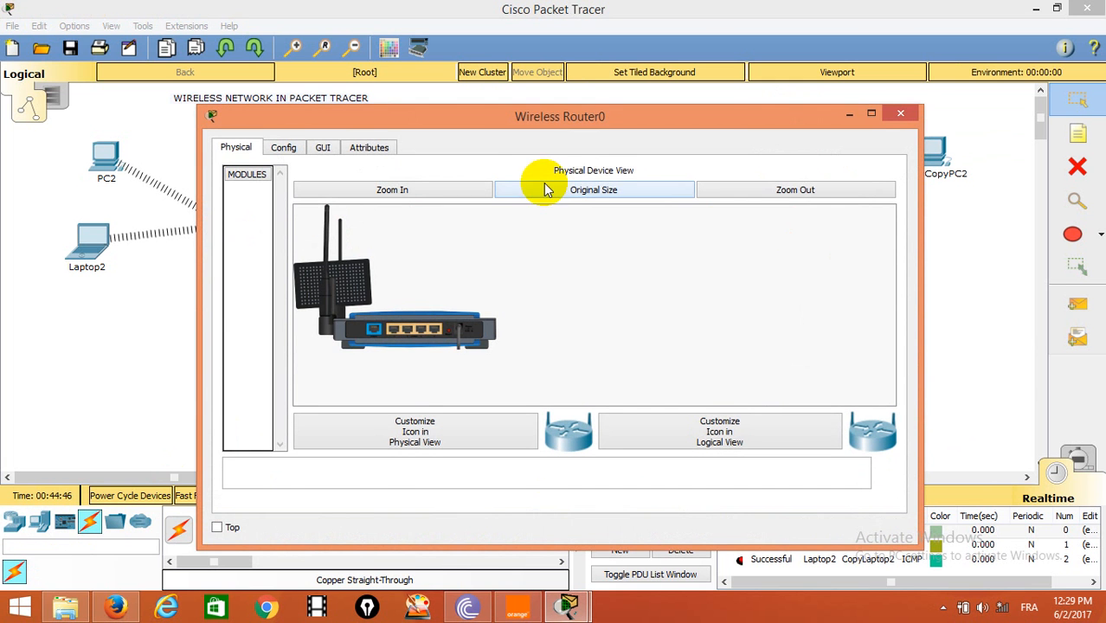
pyautogui.doubleClick(865, 118)
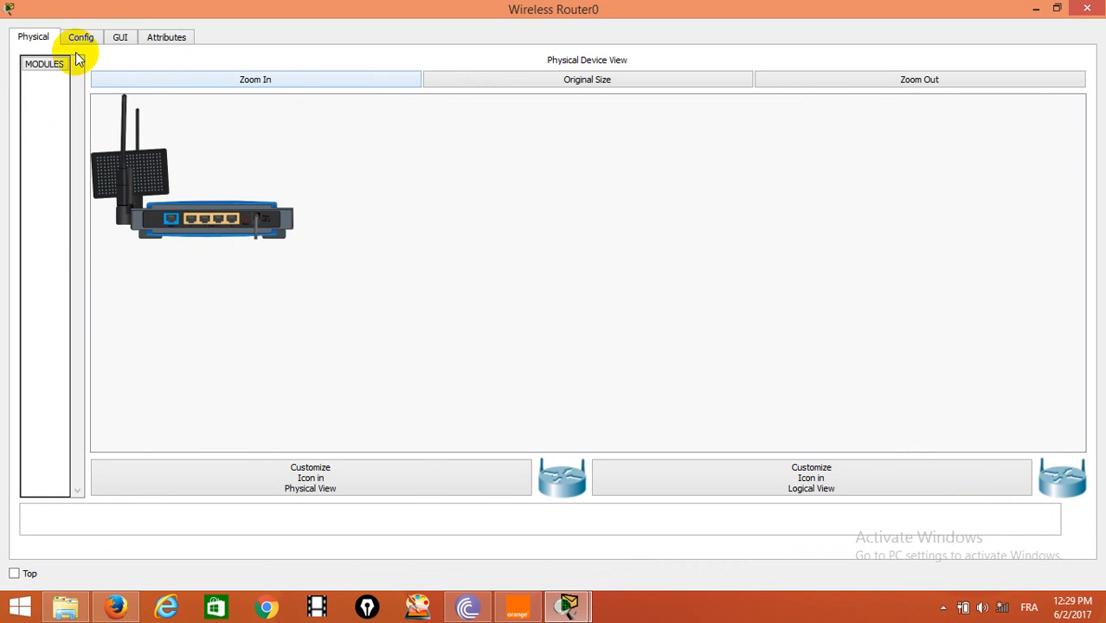
pyautogui.click(119, 35)
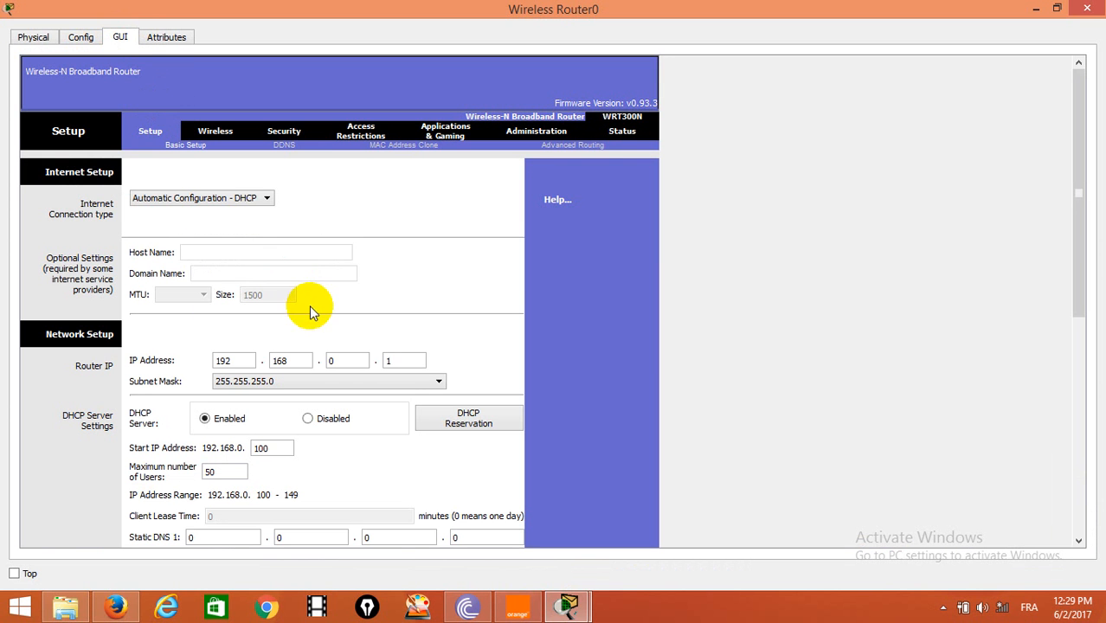
pyautogui.click(94, 373)
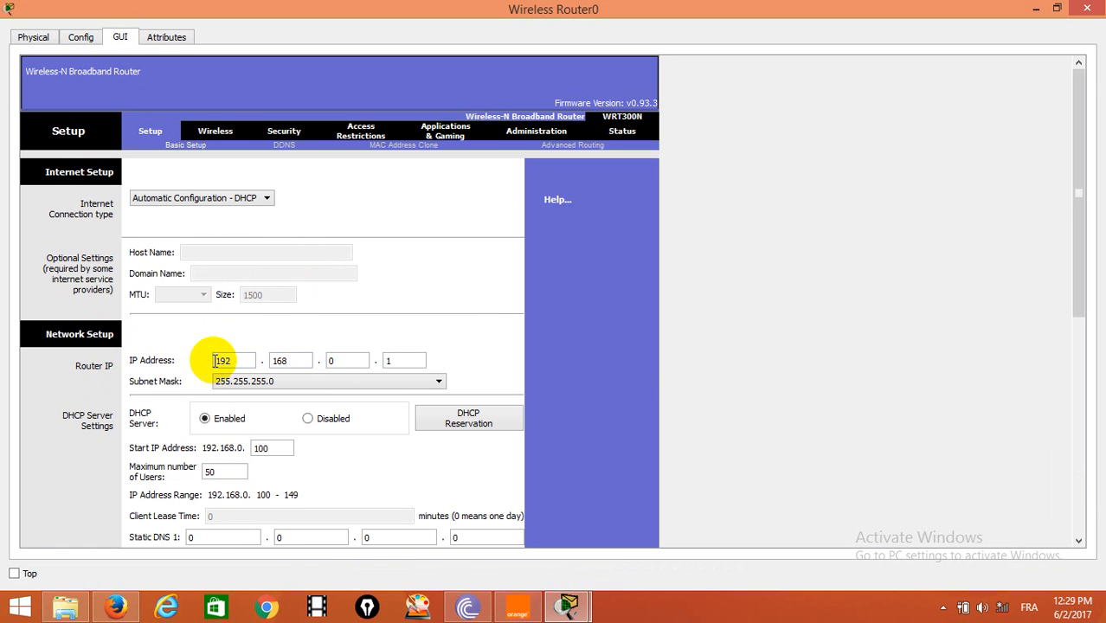
pyautogui.click(346, 360)
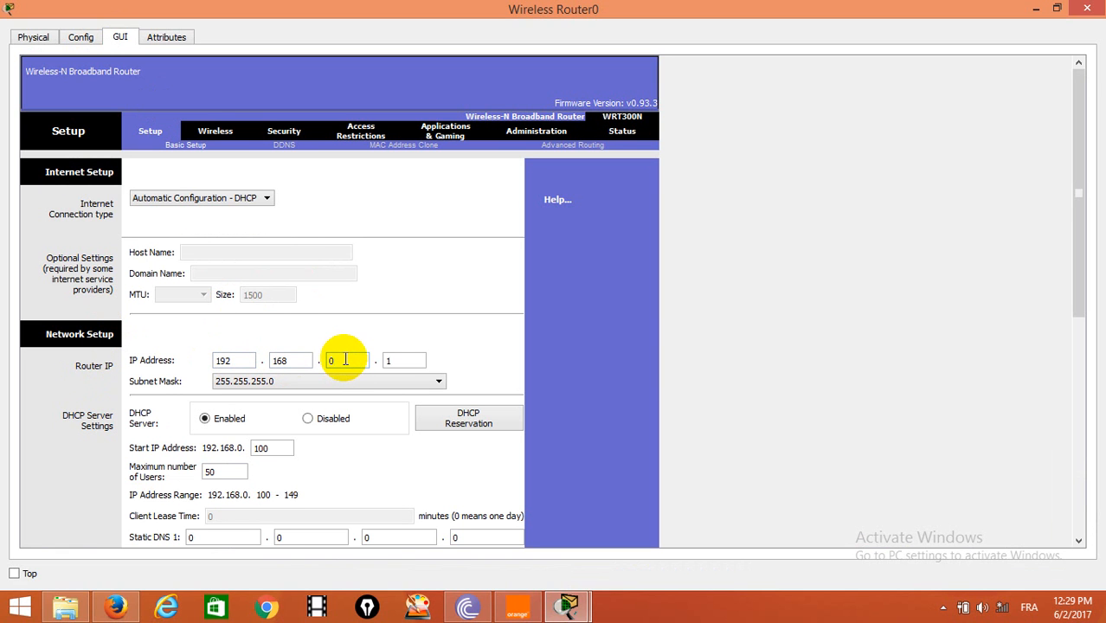
pyautogui.write('1')
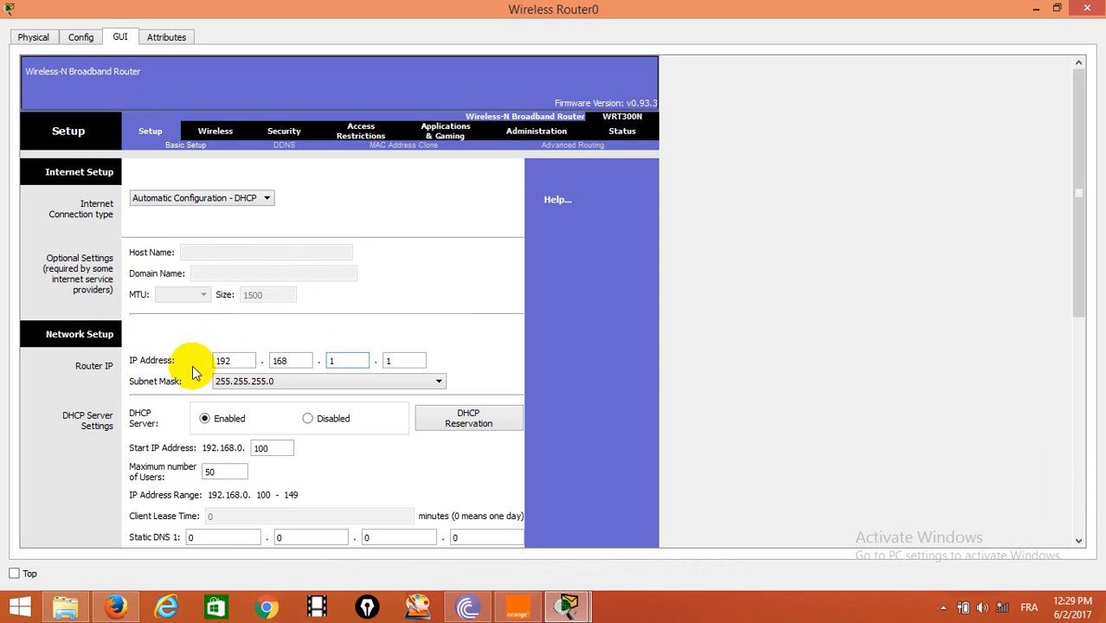
pyautogui.scroll(-1, 340, 439)
pyautogui.scroll(-4, 340, 438)
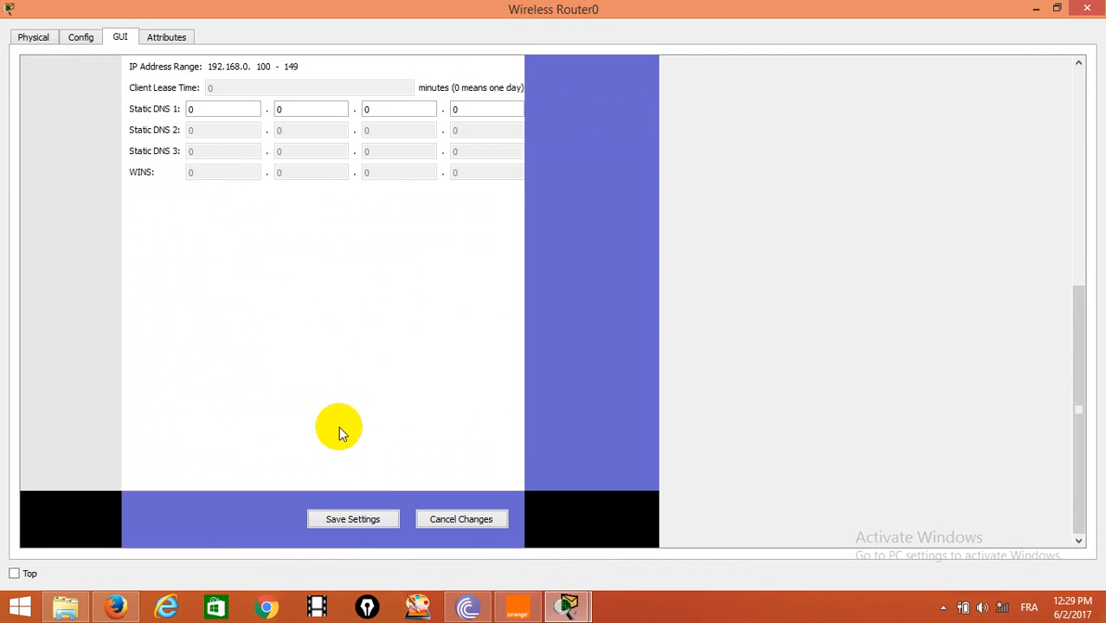
pyautogui.click(355, 519)
# Set the router's wireless network name (SSID) to CISCO4 and save the settings.
pyautogui.scroll(4, 313, 287)
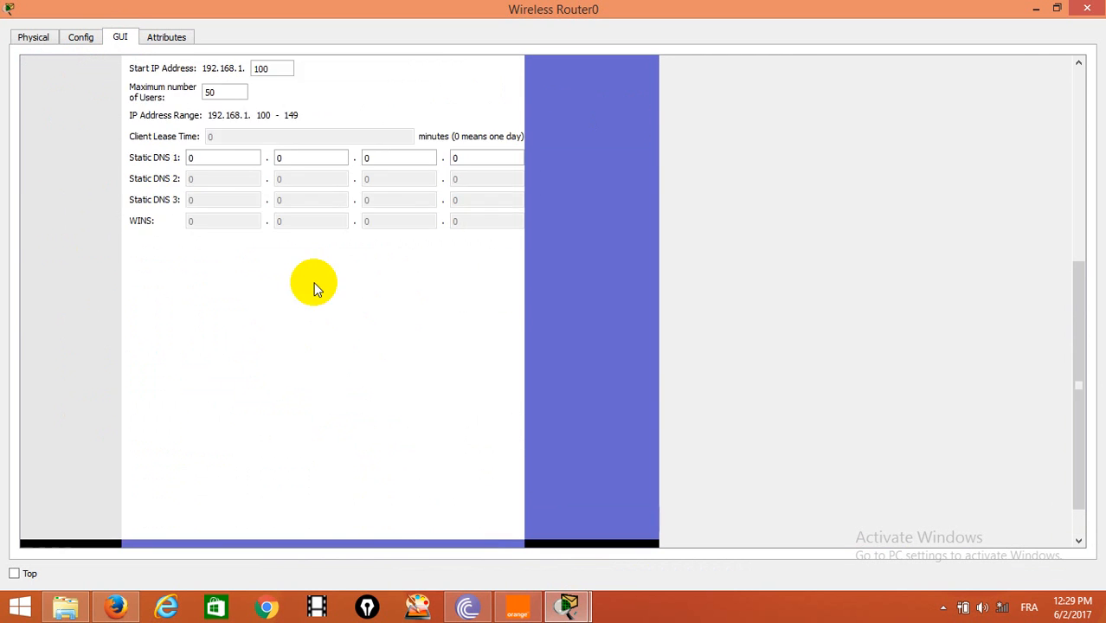
pyautogui.scroll(2, 314, 294)
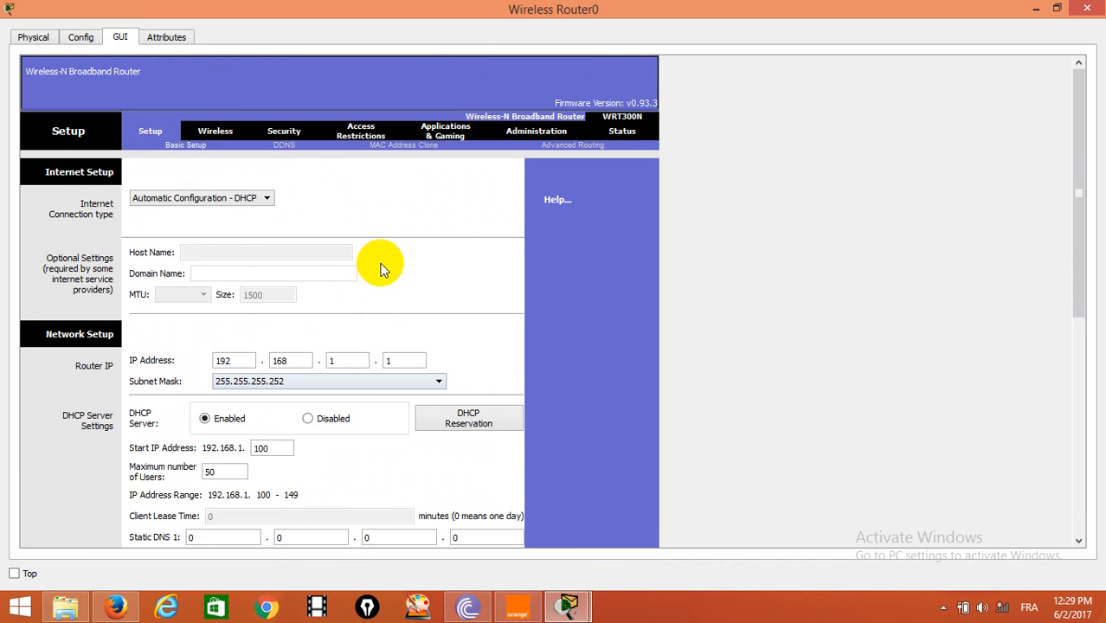
pyautogui.click(225, 131)
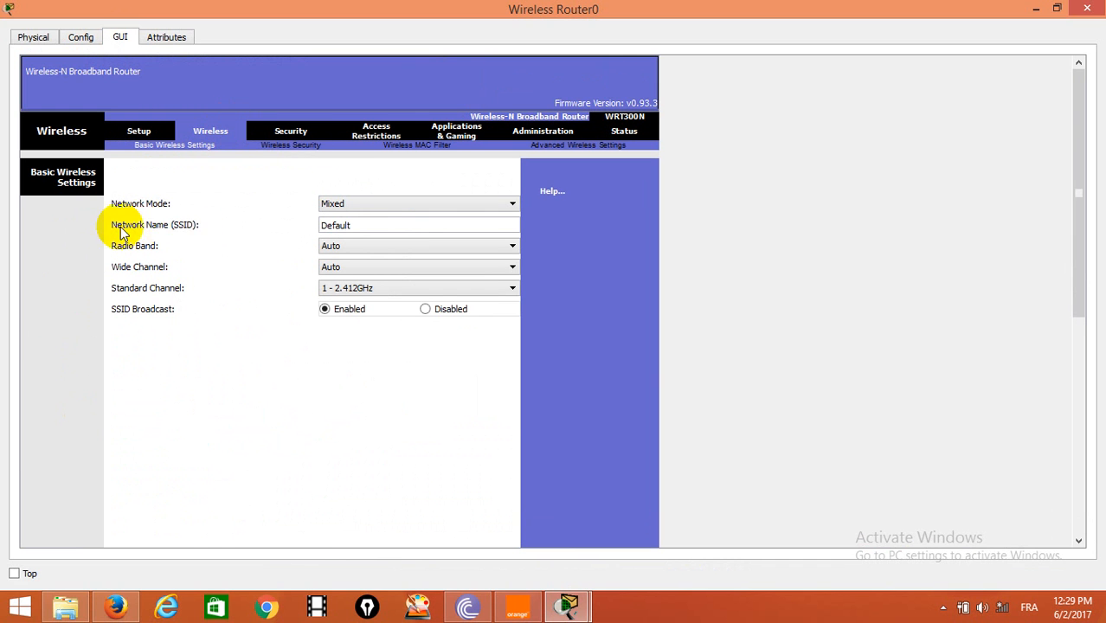
pyautogui.moveTo(380, 225); pyautogui.dragTo(198, 224)
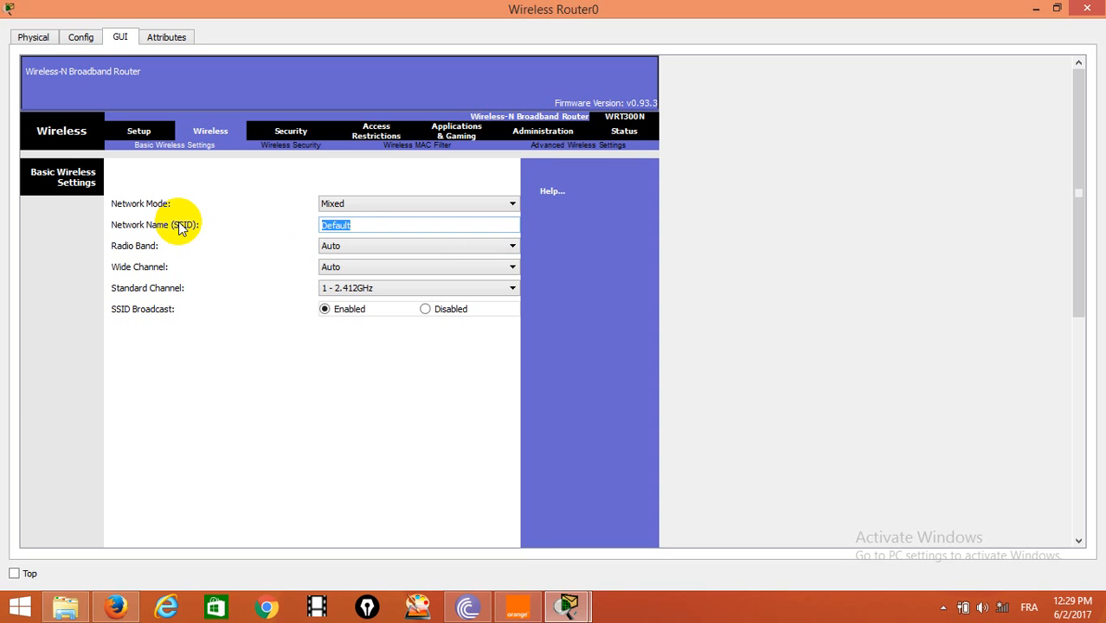
pyautogui.write('CISCO4')
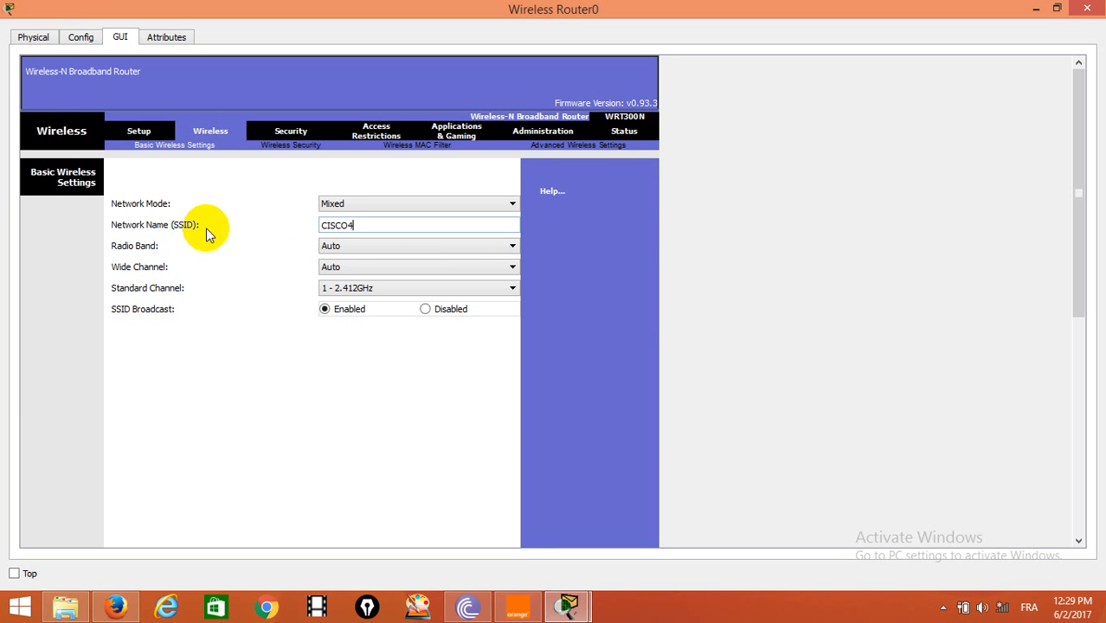
pyautogui.scroll(-10, 284, 349)
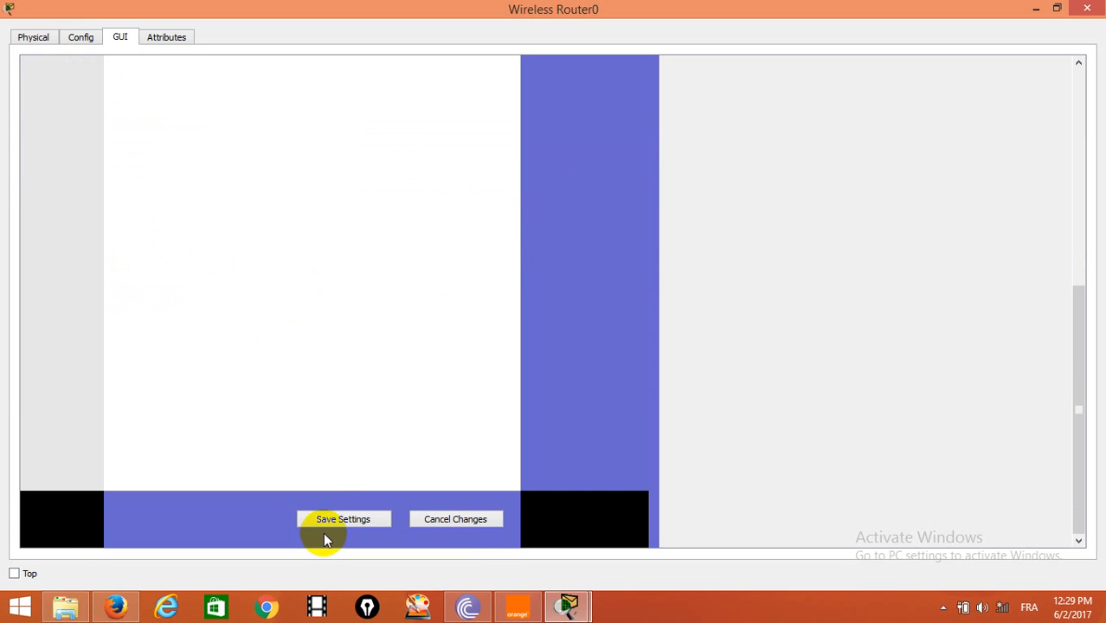
pyautogui.click(334, 520)
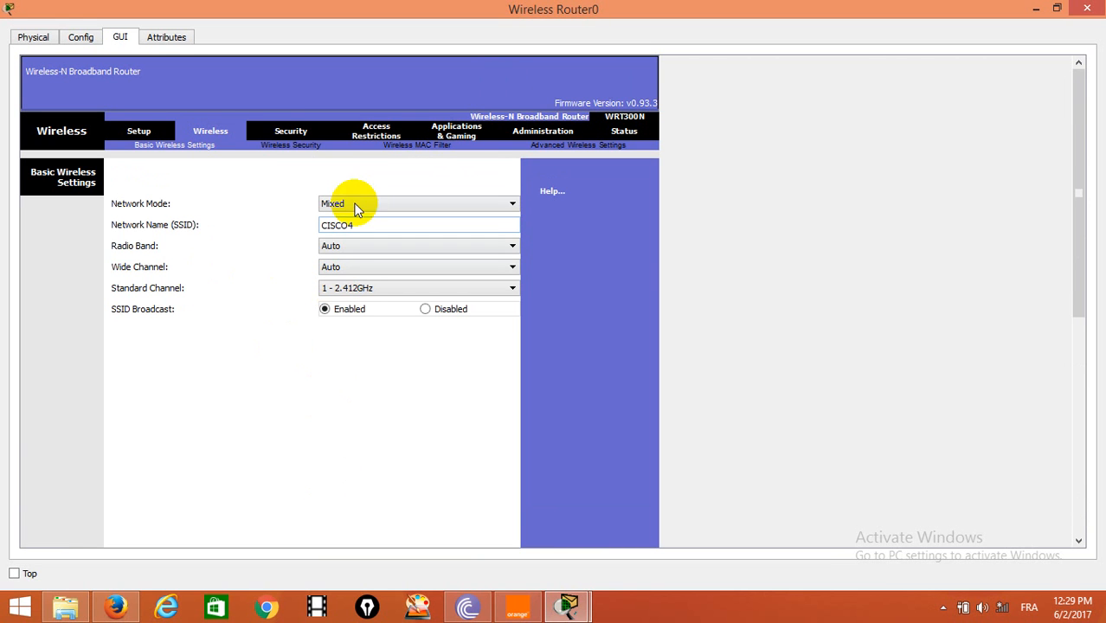
# Set the router's wireless security mode to WPA Enterprise.
pyautogui.click(291, 145)
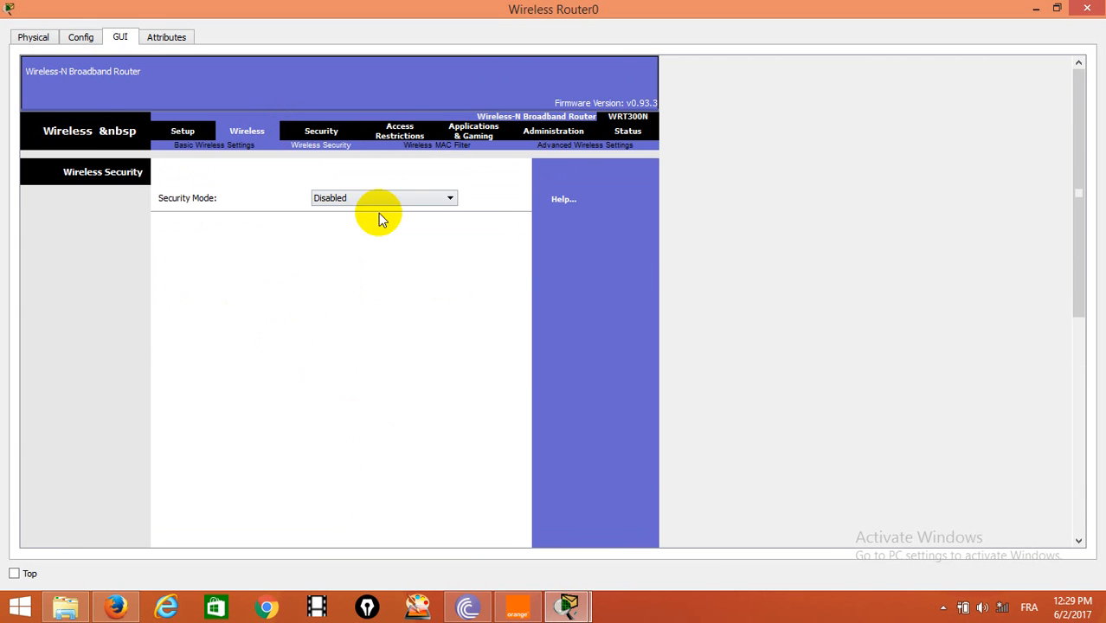
pyautogui.click(443, 199)
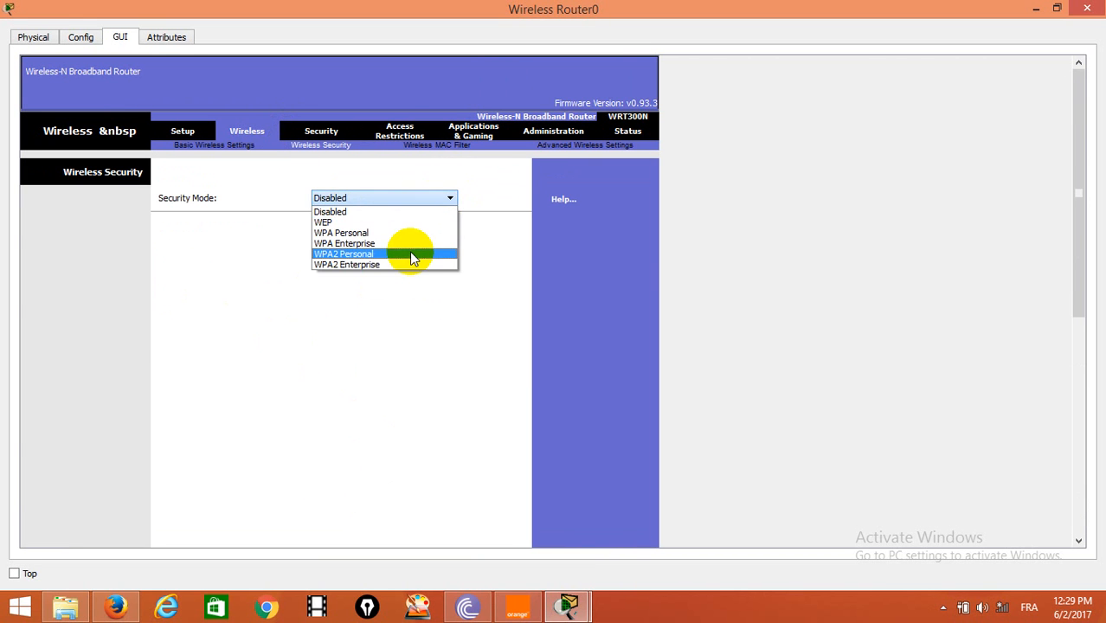
pyautogui.click(391, 246)
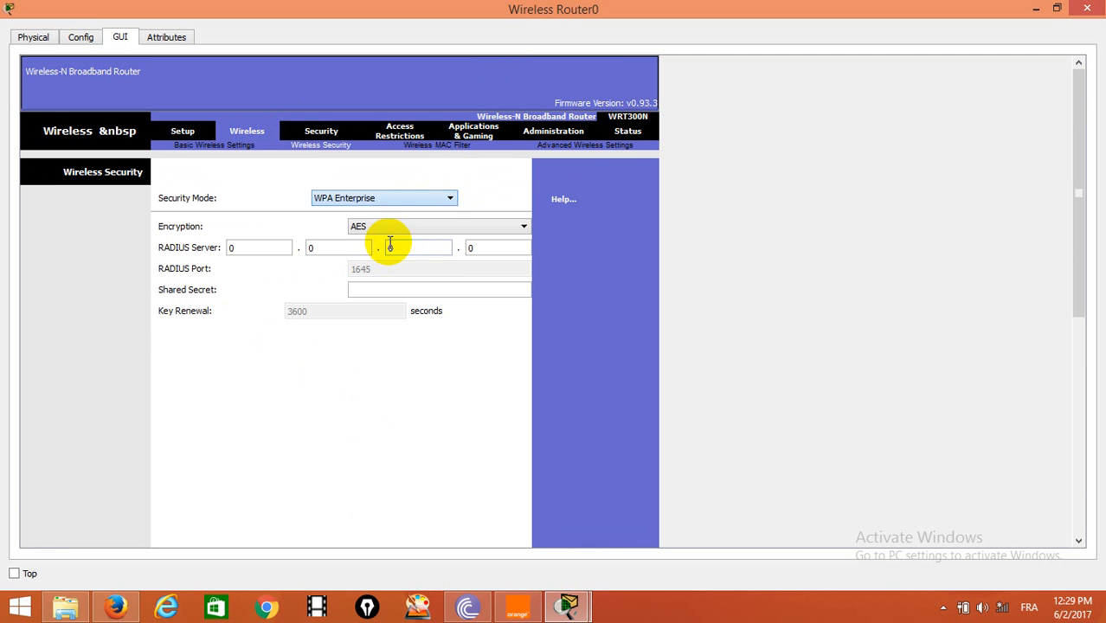
# Set the RADIUS server address to 192.168.1.5 and enter the shared secret.
pyautogui.click(253, 249)
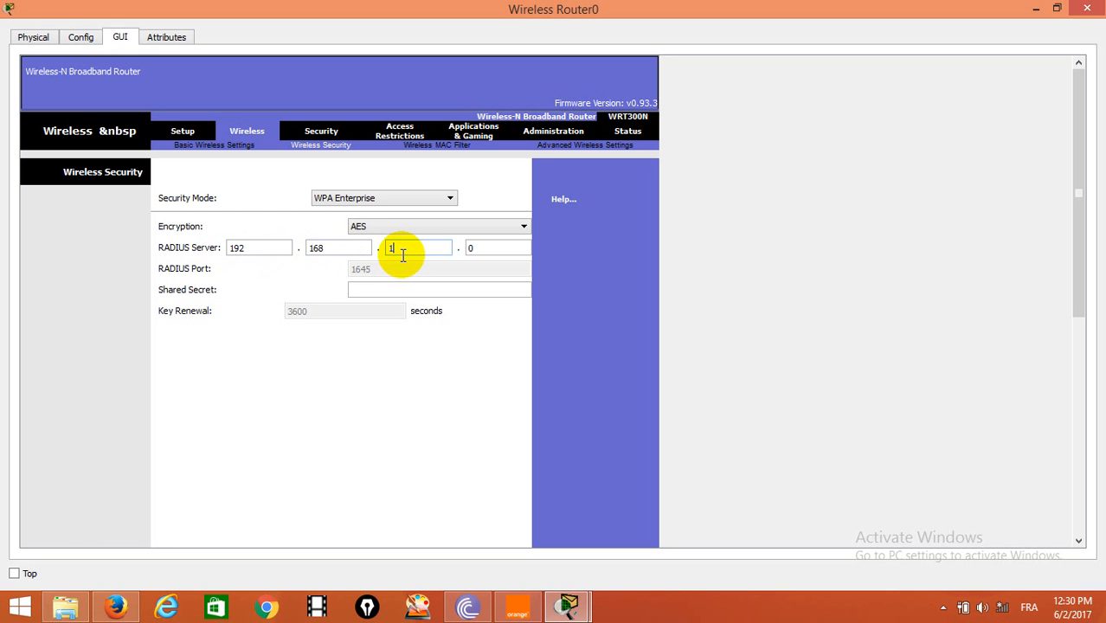
pyautogui.click(402, 255)
pyautogui.write('1')
pyautogui.click(497, 253)
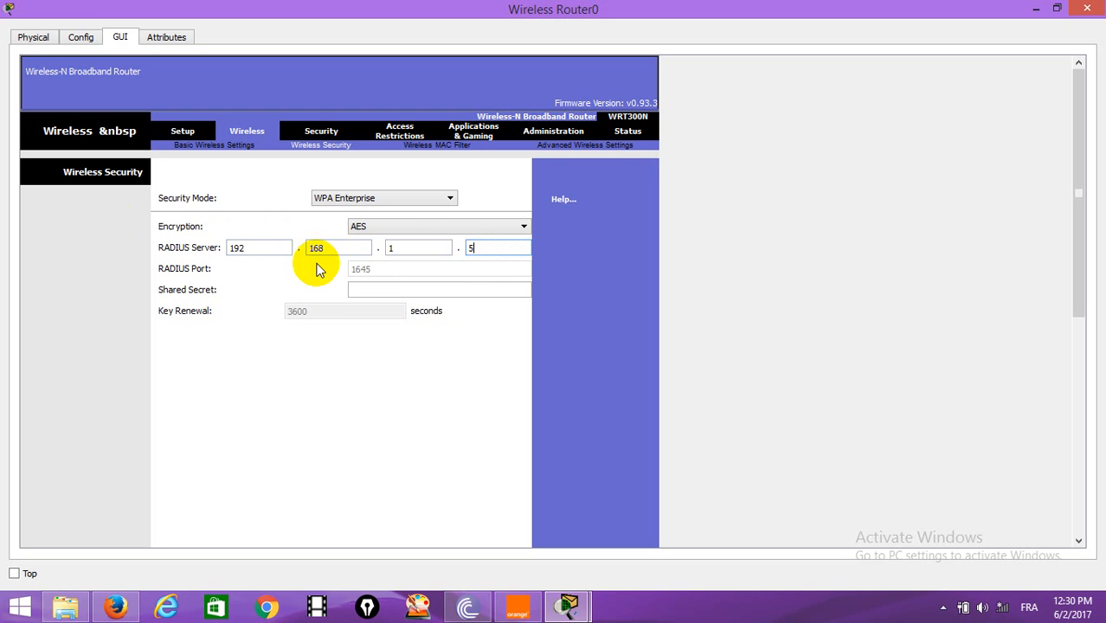
pyautogui.click(376, 289)
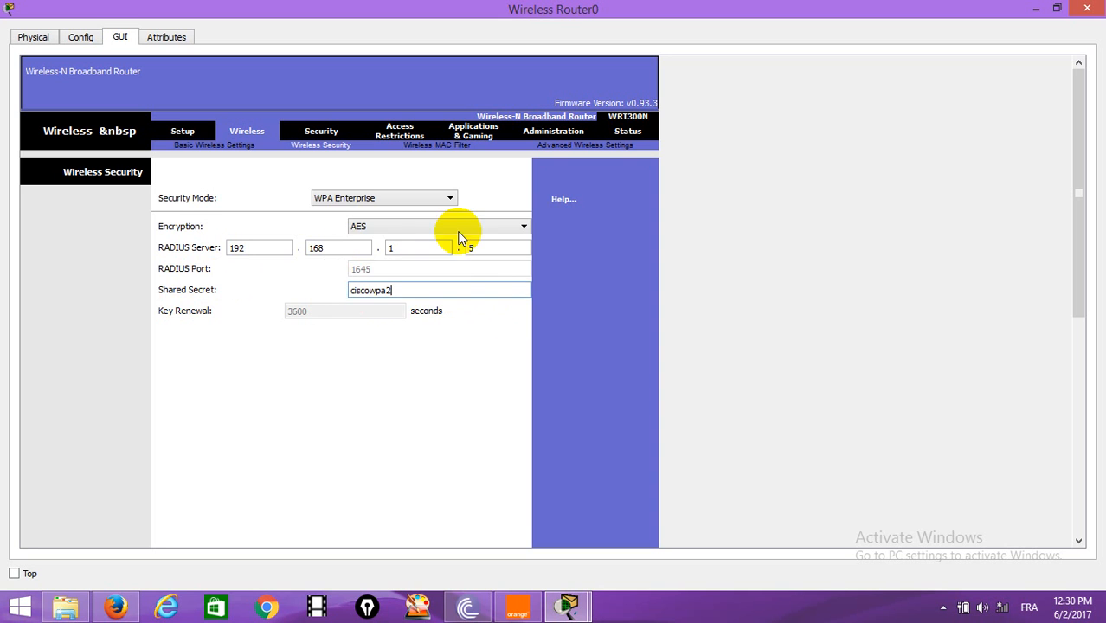
# Save the router's wireless security settings and look over its wireless MAC filter page.
pyautogui.scroll(-5, 460, 238)
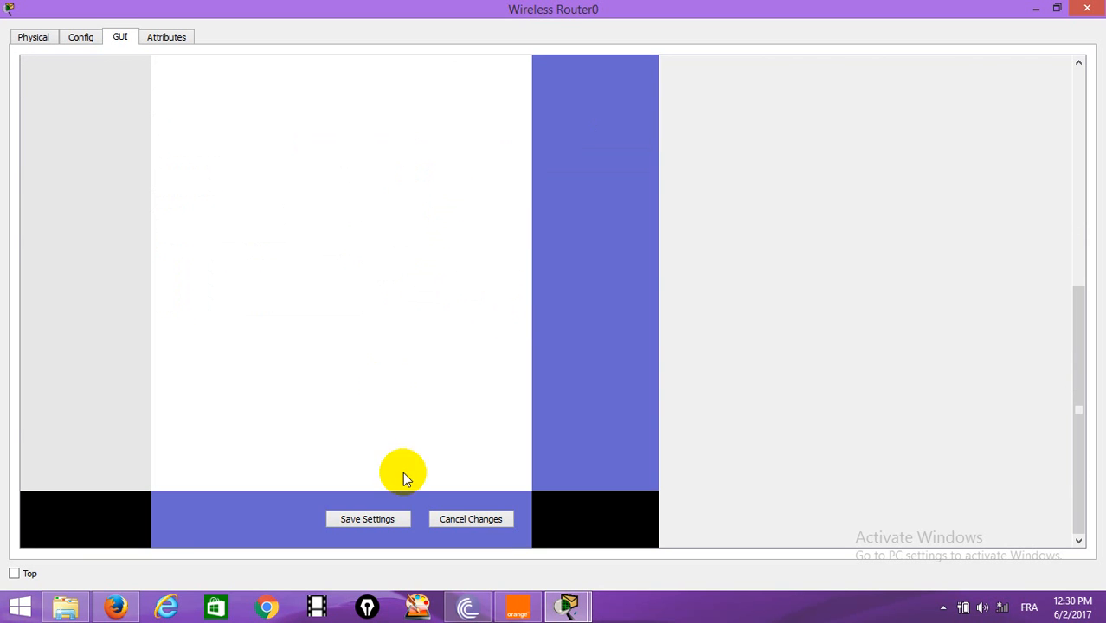
pyautogui.click(377, 521)
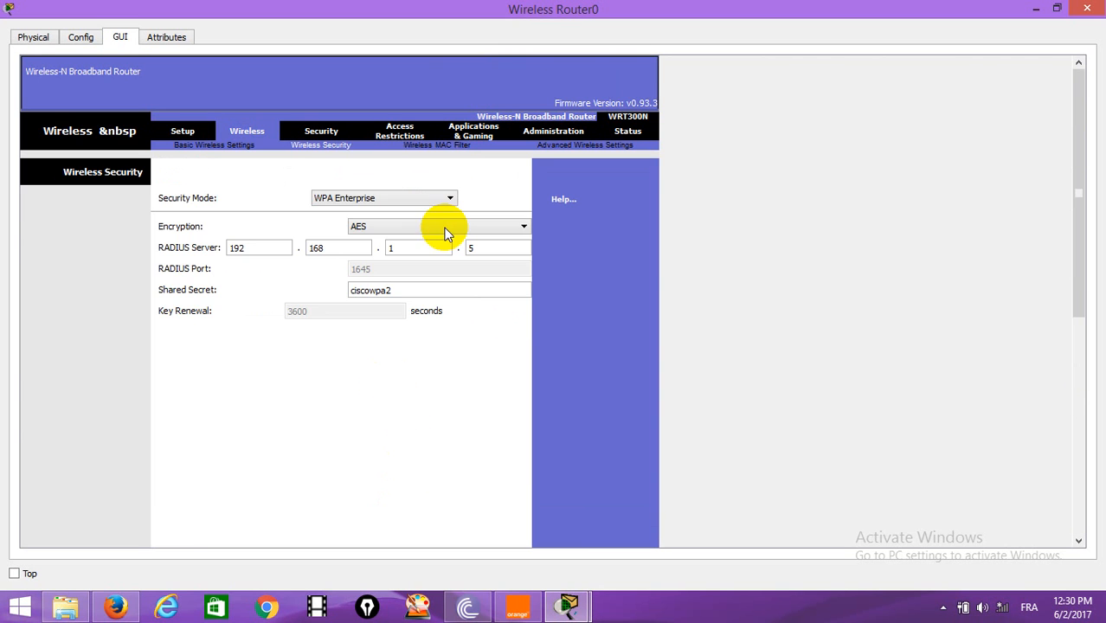
pyautogui.click(436, 143)
pyautogui.scroll(-6, 313, 390)
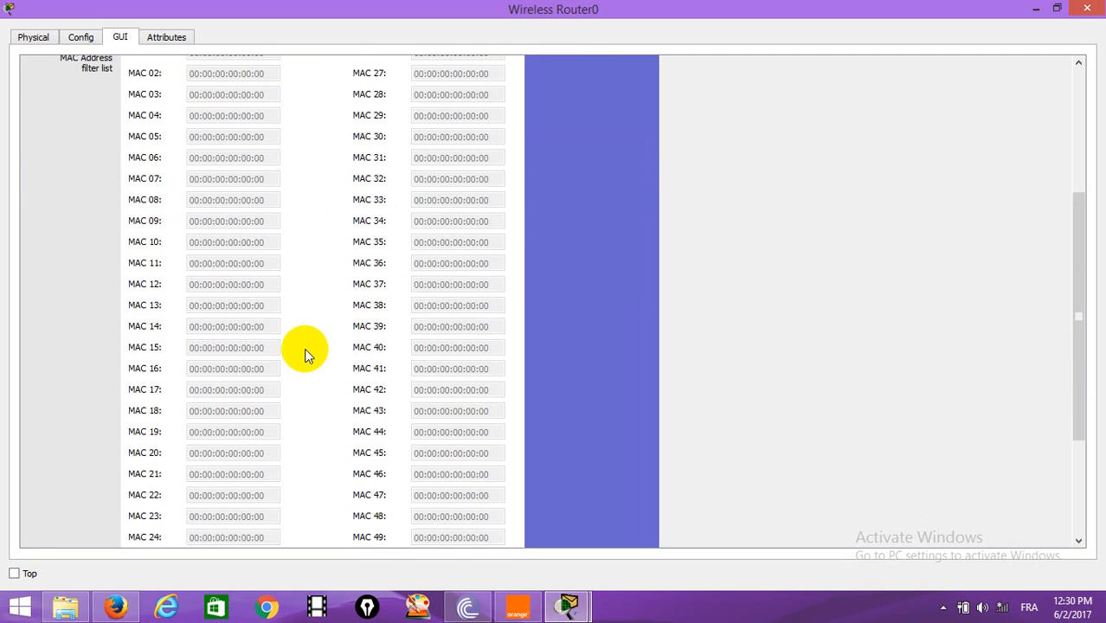
pyautogui.scroll(6, 307, 346)
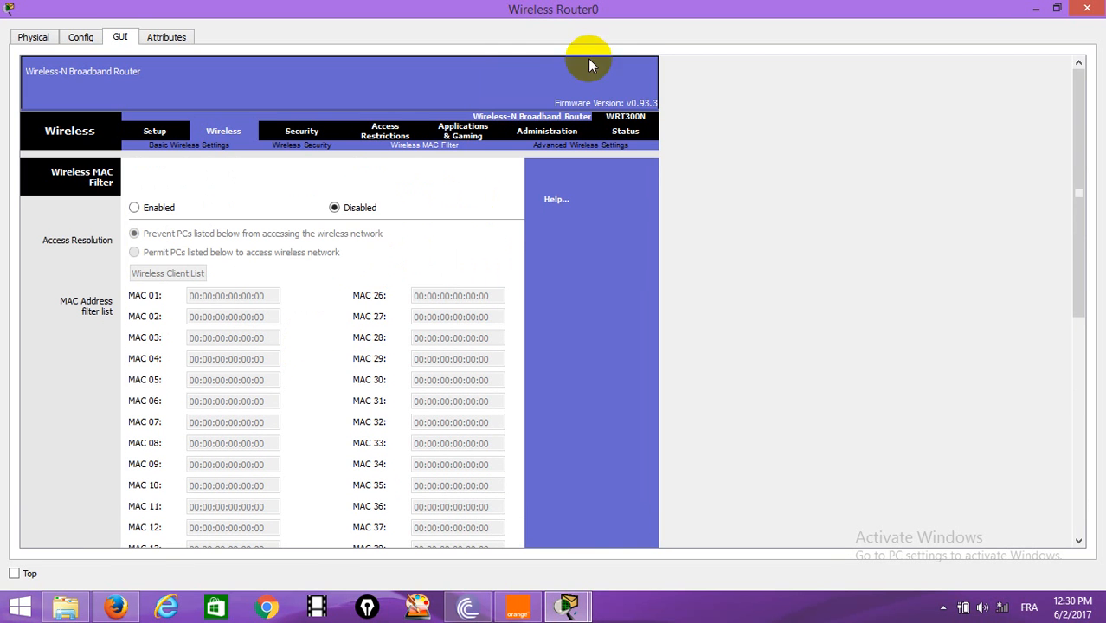
pyautogui.click(1088, 9)
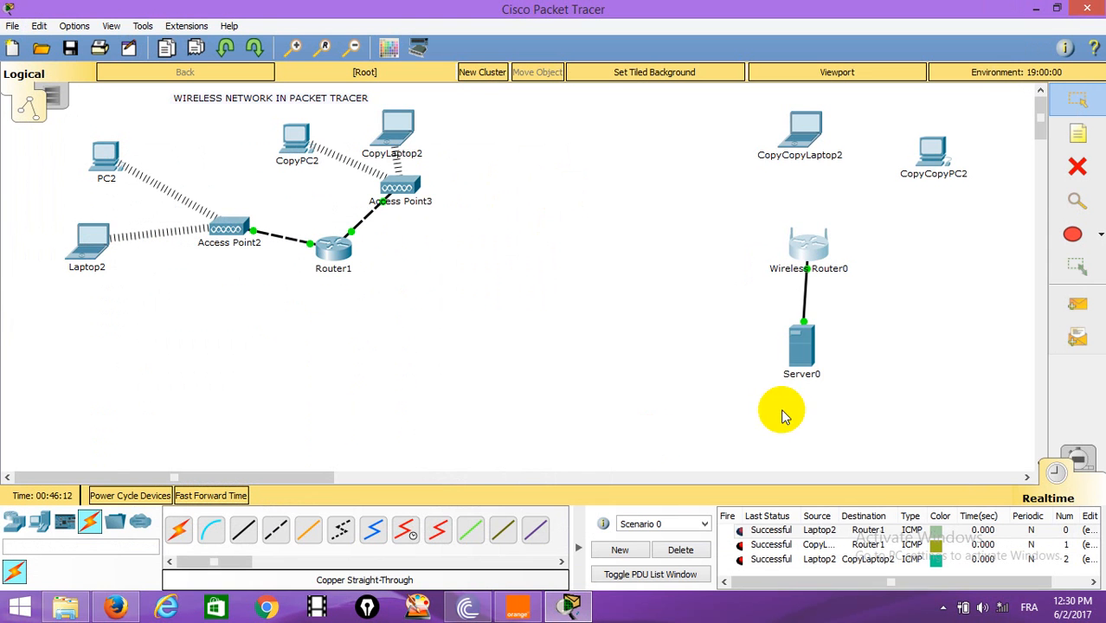
# Give Server0 the static IP address 192.168.1.5 with subnet mask 255.255.255.0.
pyautogui.click(797, 351)
pyautogui.click(348, 152)
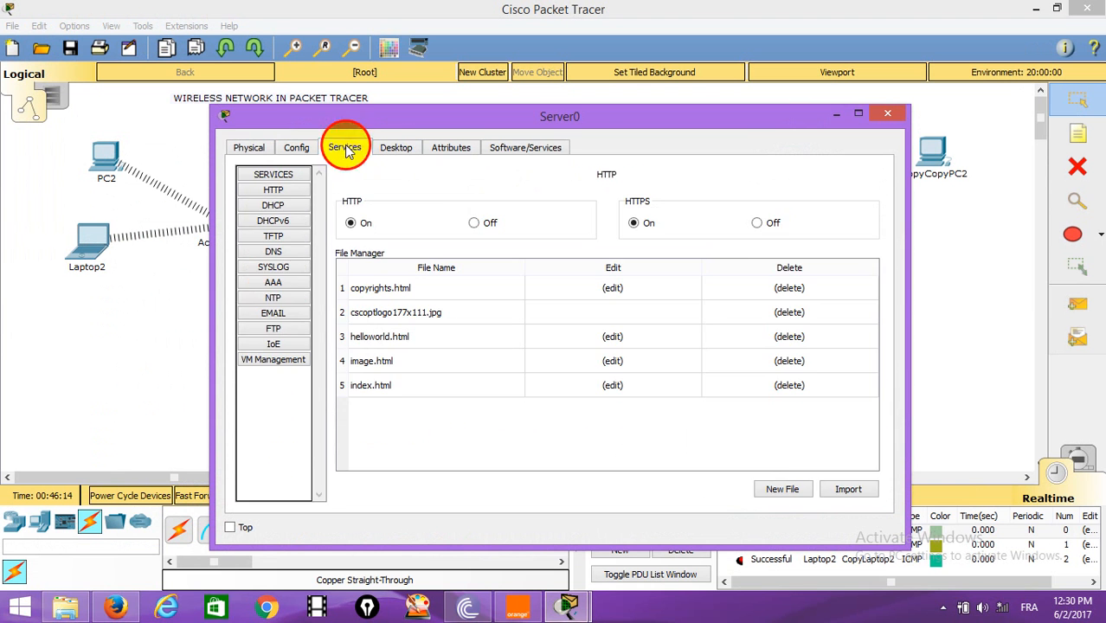
pyautogui.click(389, 161)
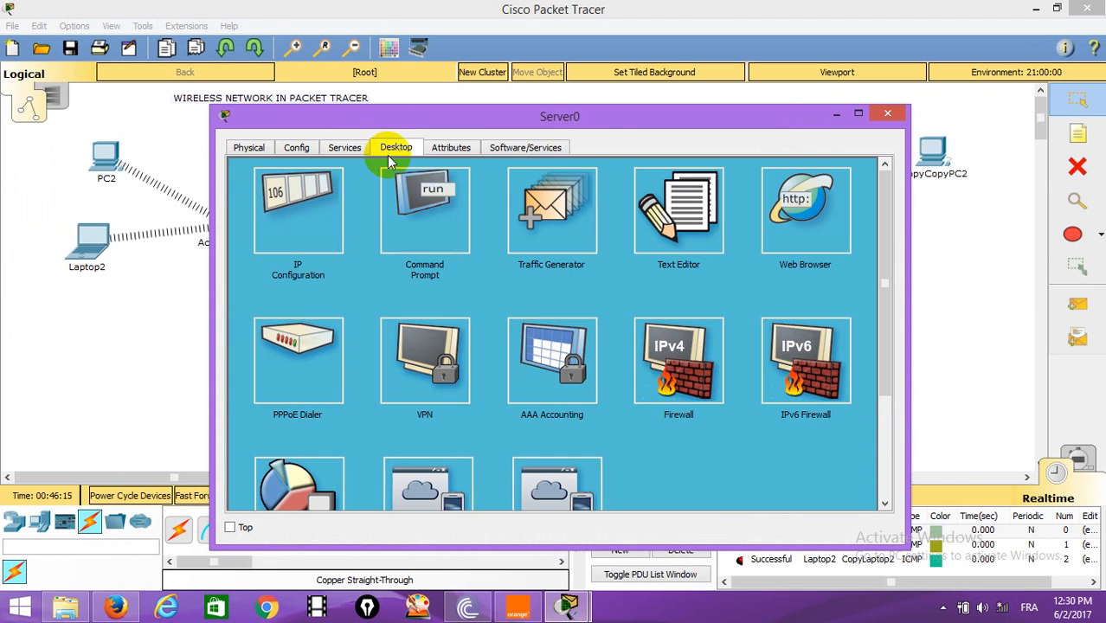
pyautogui.click(294, 212)
pyautogui.click(489, 258)
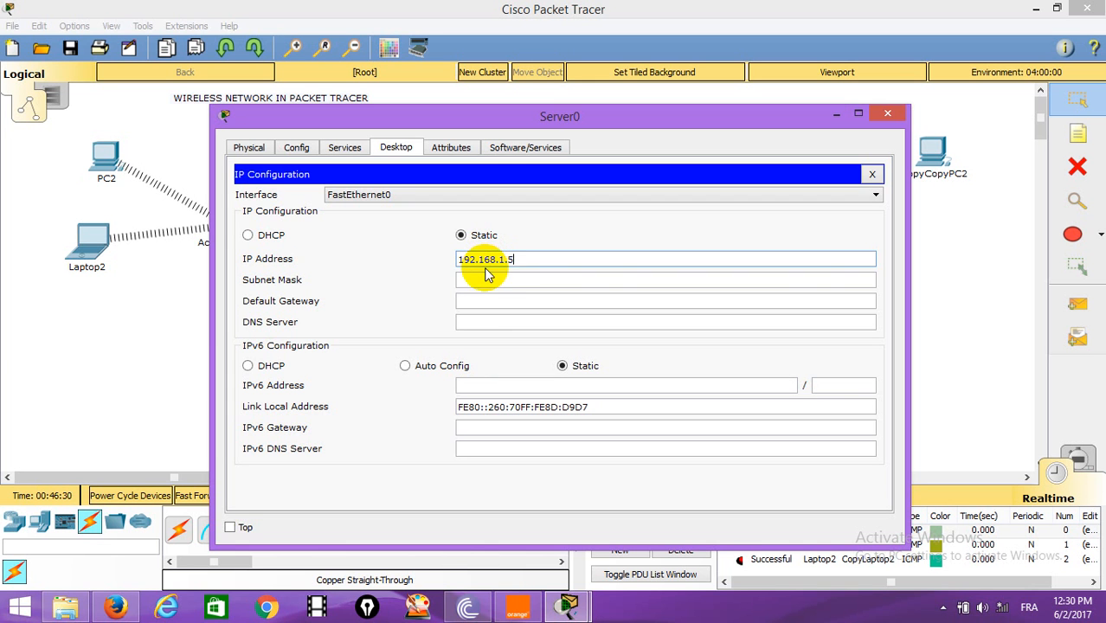
pyautogui.click(485, 280)
pyautogui.click(486, 300)
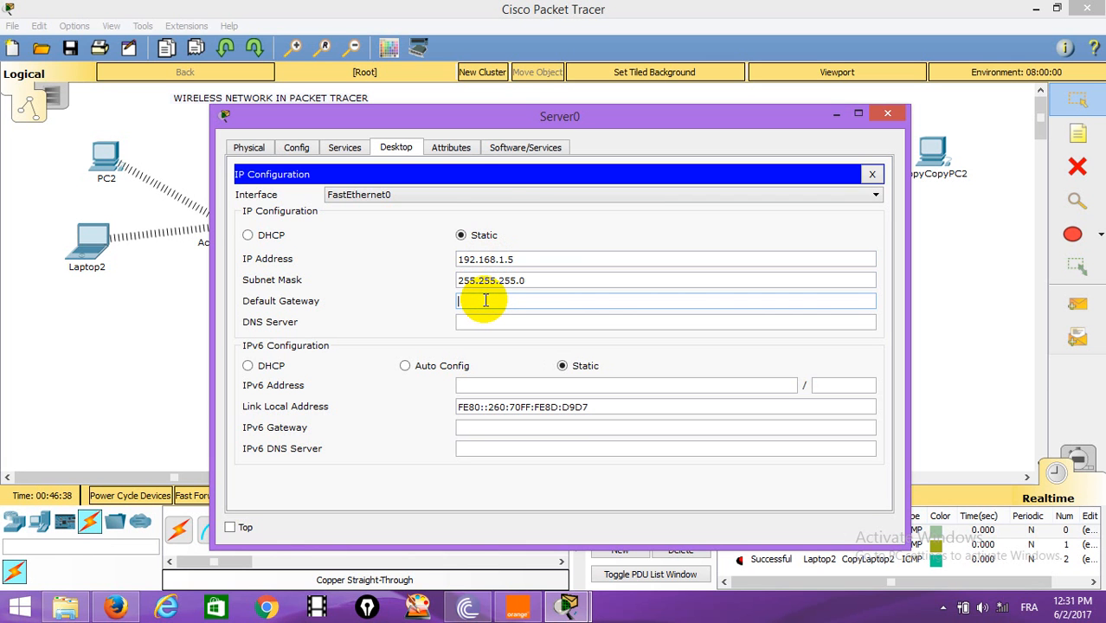
# Check Wireless Router0's network setup for its IP address and enter that address as Server0's default gateway.
pyautogui.click(837, 113)
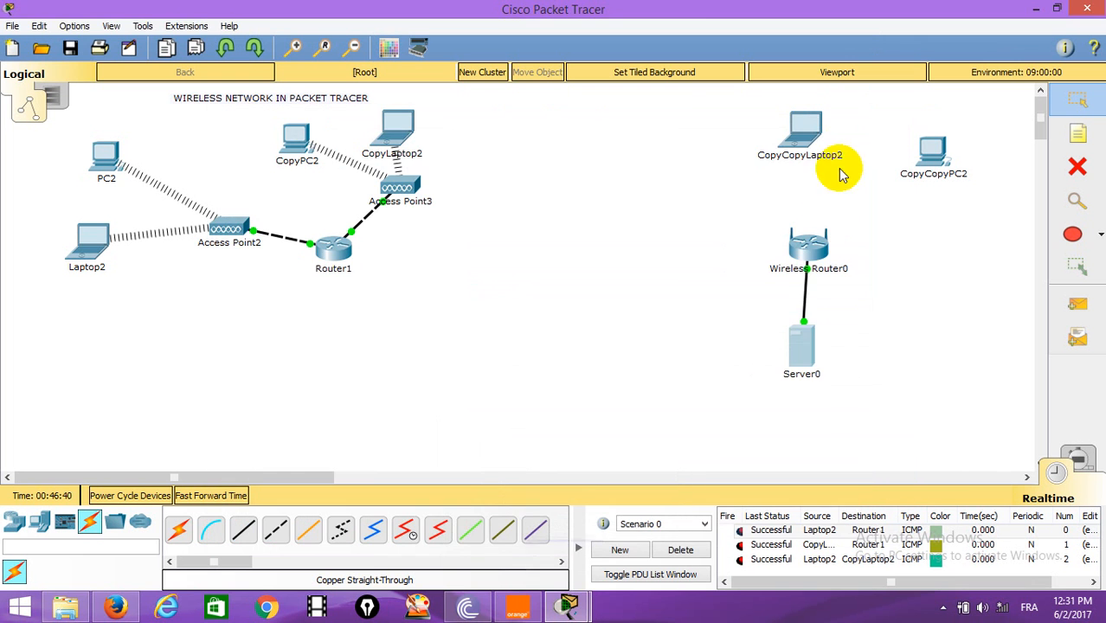
pyautogui.click(805, 250)
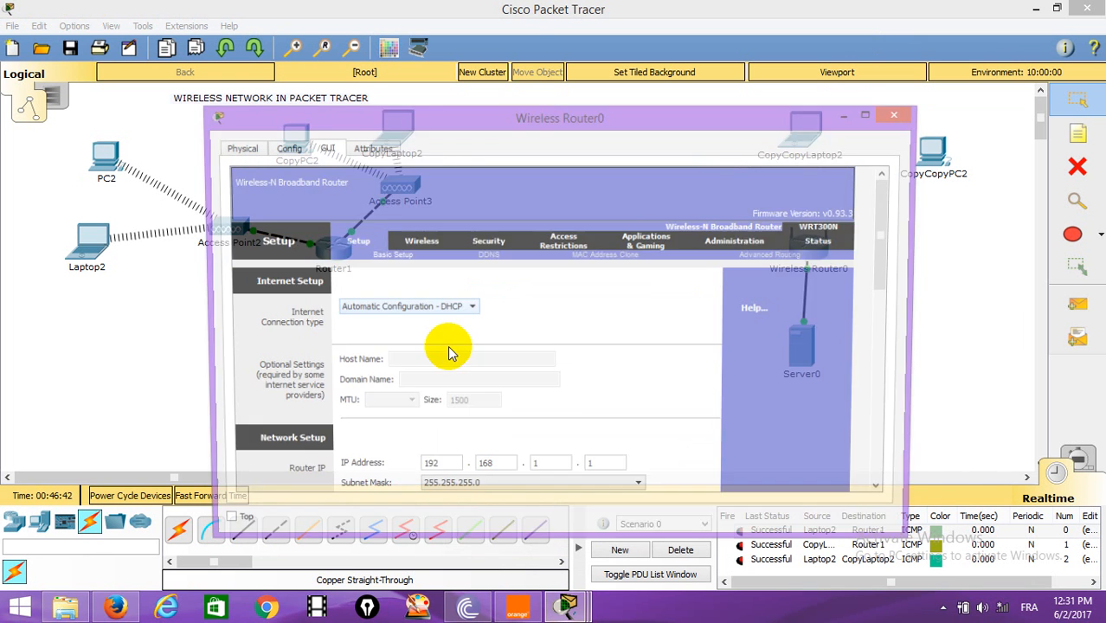
pyautogui.scroll(-5, 424, 295)
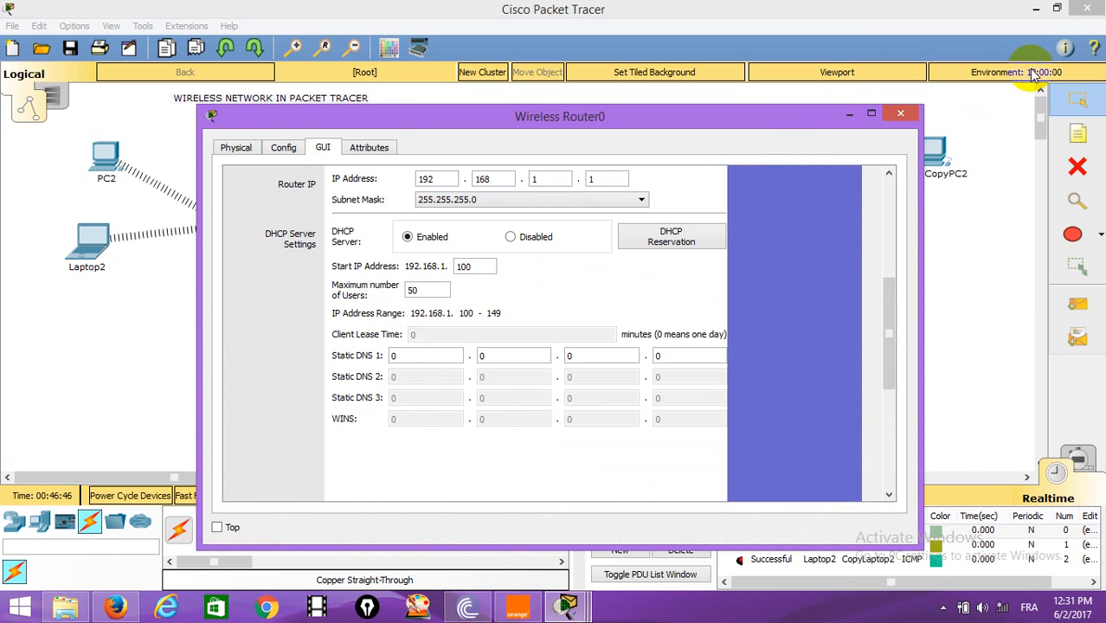
pyautogui.click(901, 113)
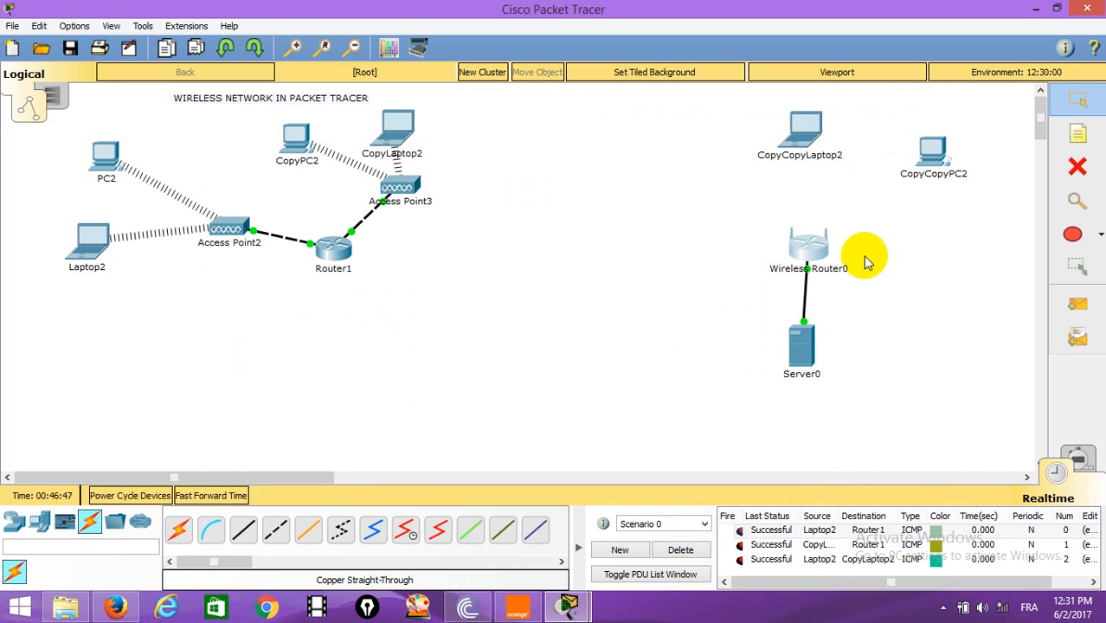
pyautogui.click(802, 355)
pyautogui.click(482, 300)
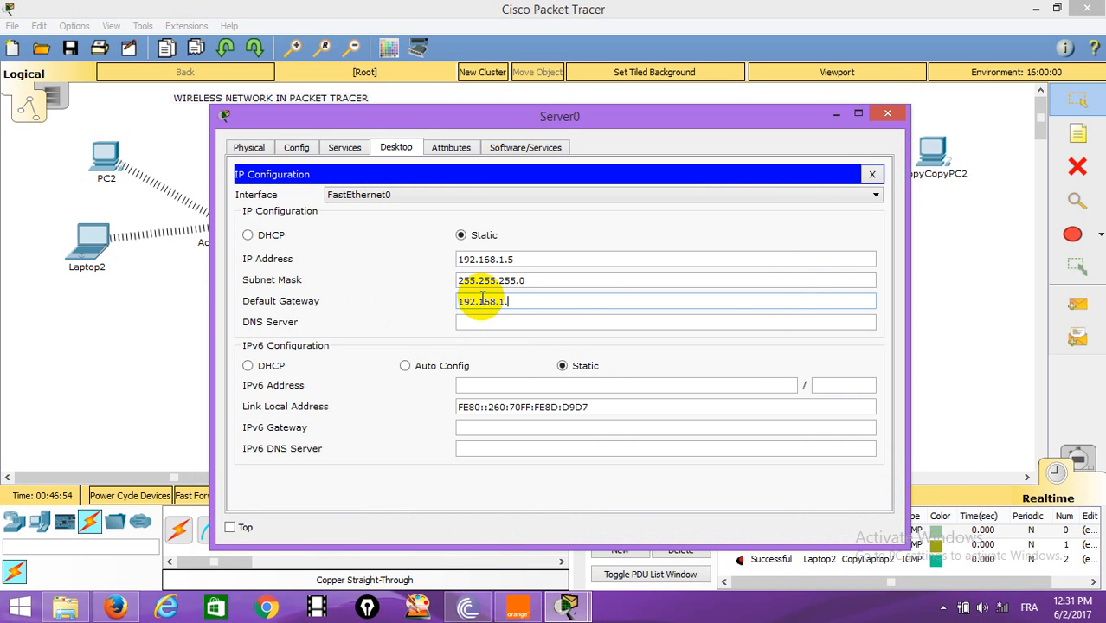
# In Server0's AAA service, enter client name CISCO4, client IP 192.168.1.1 and the shared secret.
pyautogui.click(342, 148)
pyautogui.click(272, 283)
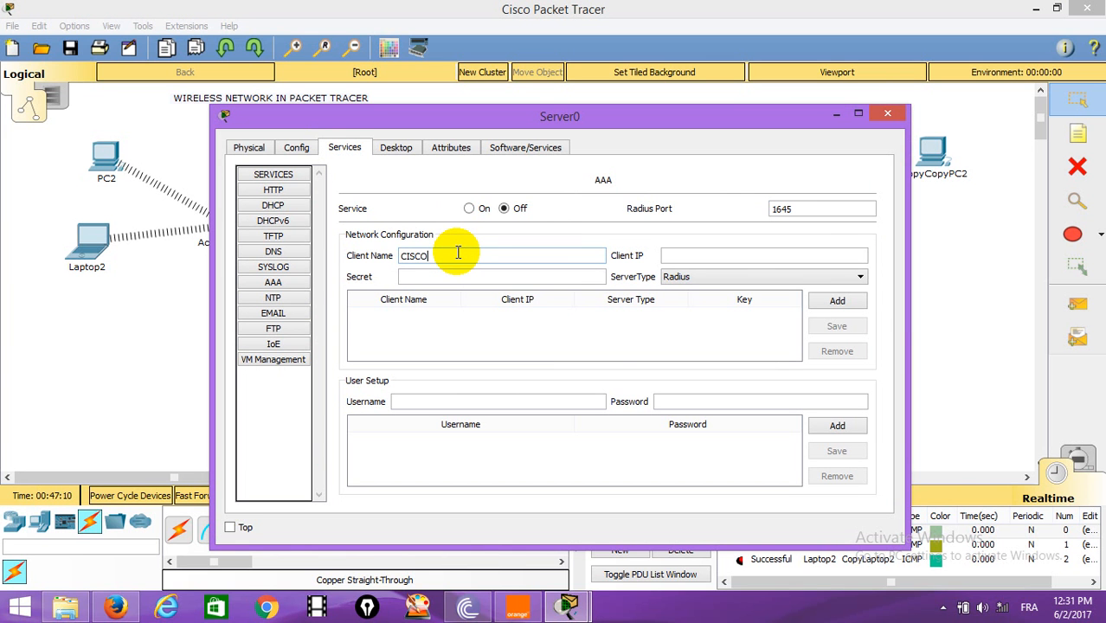
pyautogui.click(677, 257)
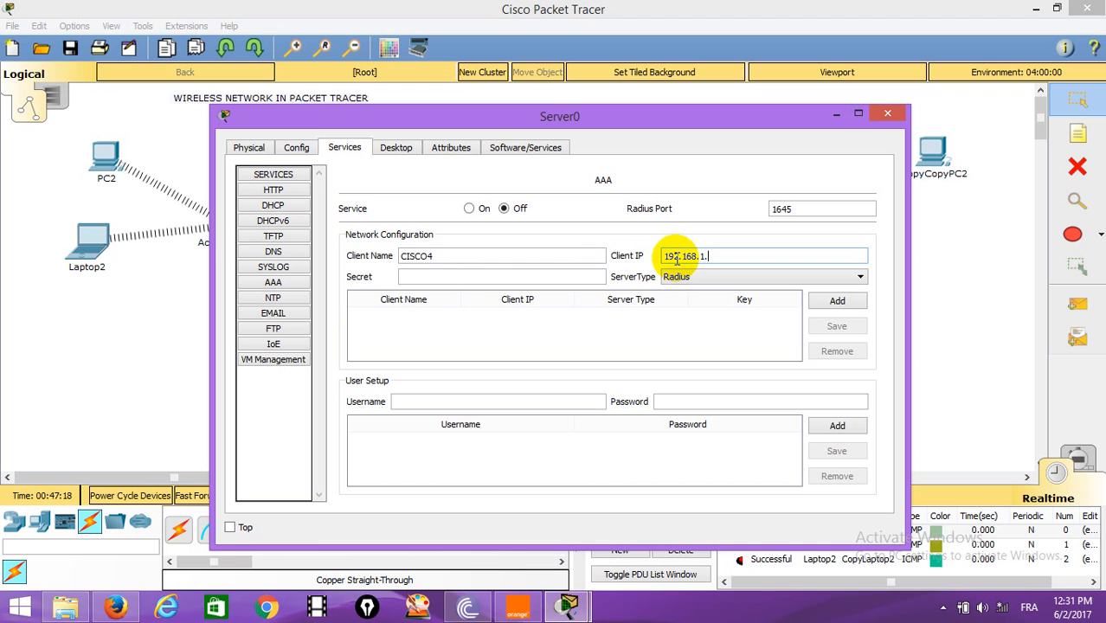
pyautogui.click(433, 278)
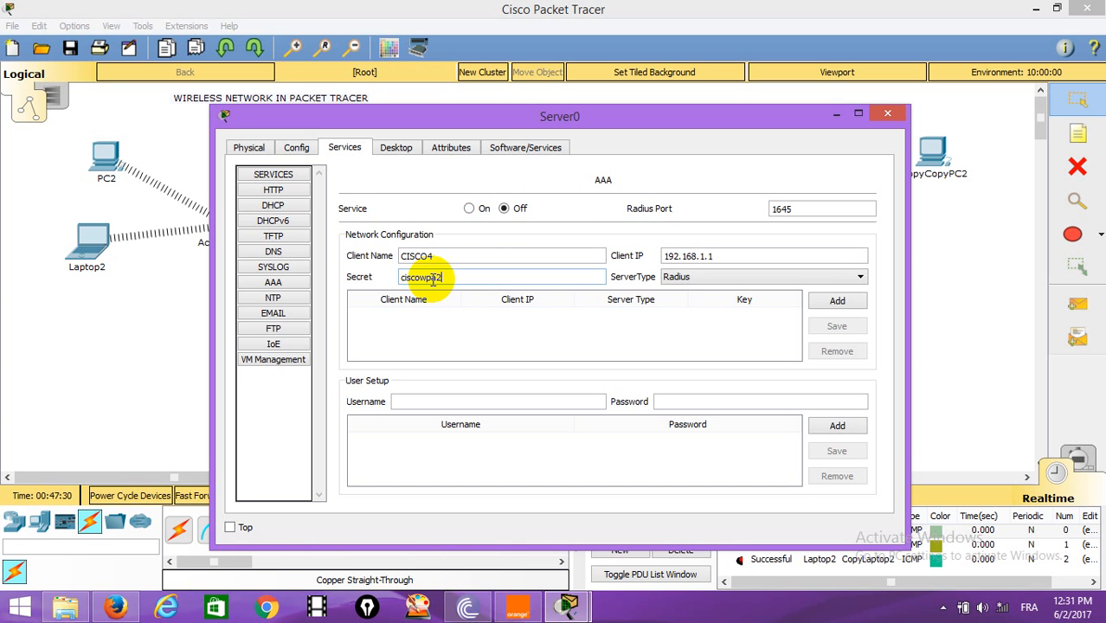
# Check Wireless Router0's wireless security settings and basic setup against the AAA client details.
pyautogui.click(974, 275)
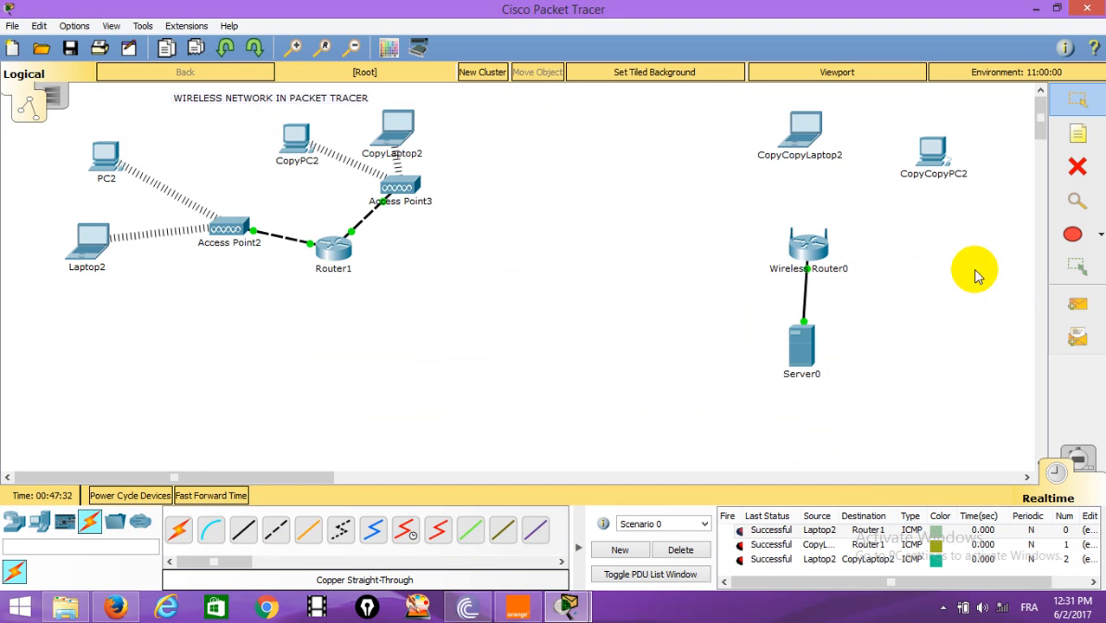
pyautogui.click(807, 244)
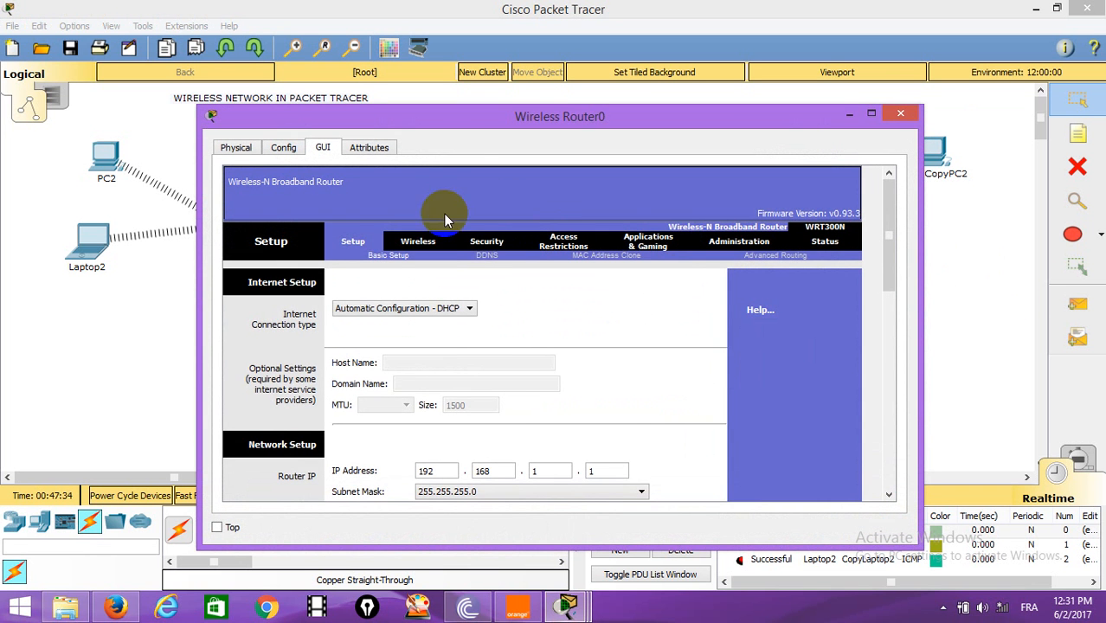
pyautogui.click(419, 242)
pyautogui.click(475, 257)
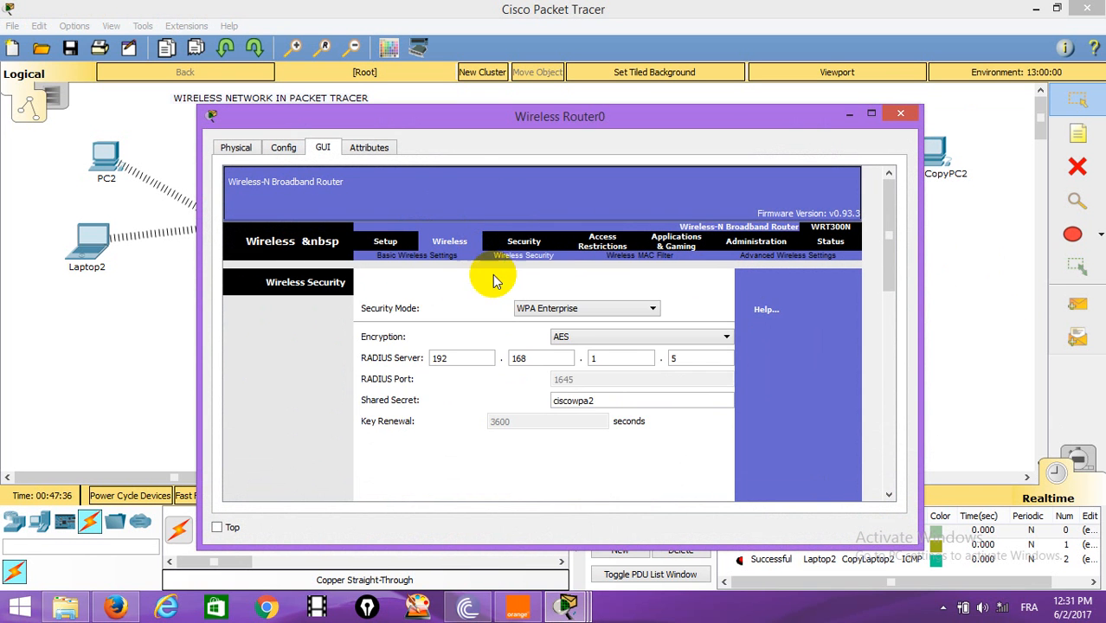
pyautogui.click(901, 116)
pyautogui.click(795, 244)
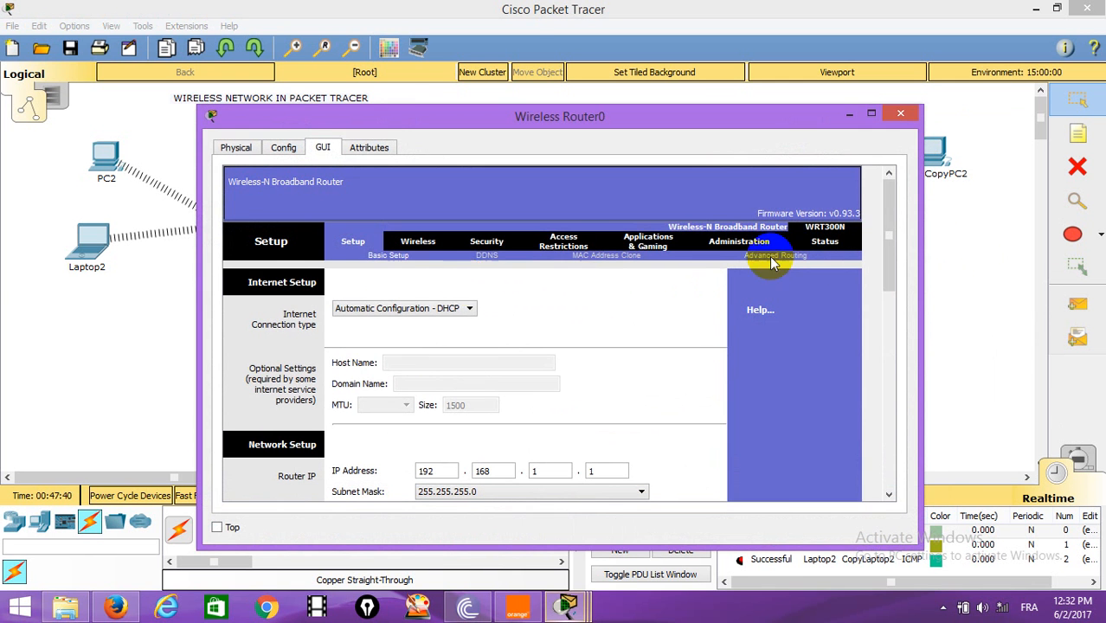
pyautogui.click(901, 116)
# Keep Radius as the server type and add the CISCO4 client to Server0's AAA network configuration.
pyautogui.click(797, 346)
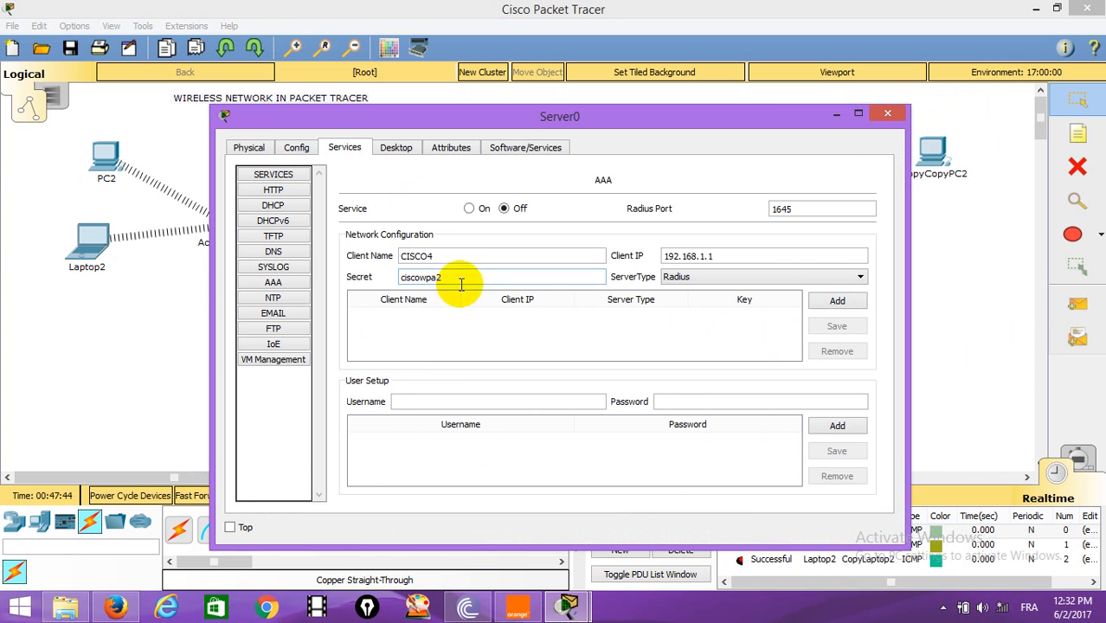
pyautogui.click(860, 277)
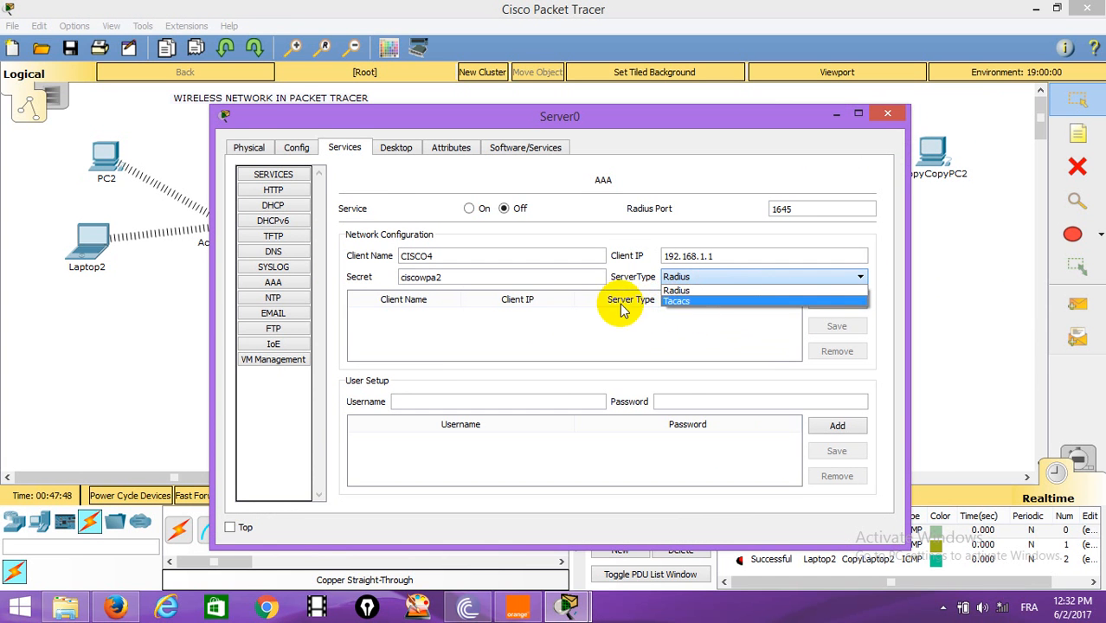
pyautogui.click(725, 319)
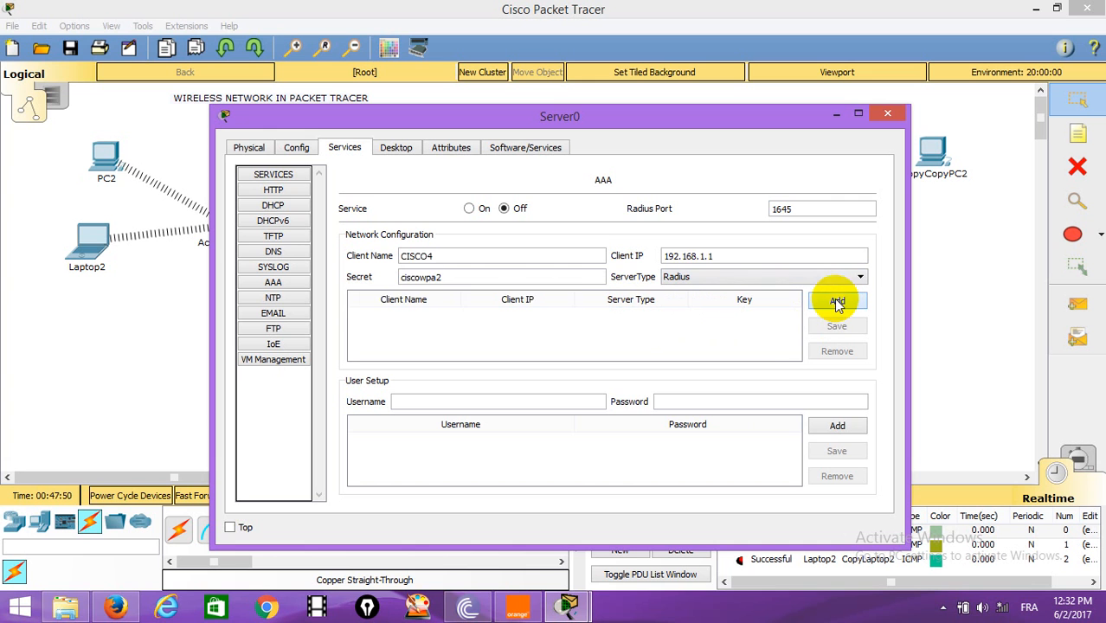
pyautogui.click(837, 301)
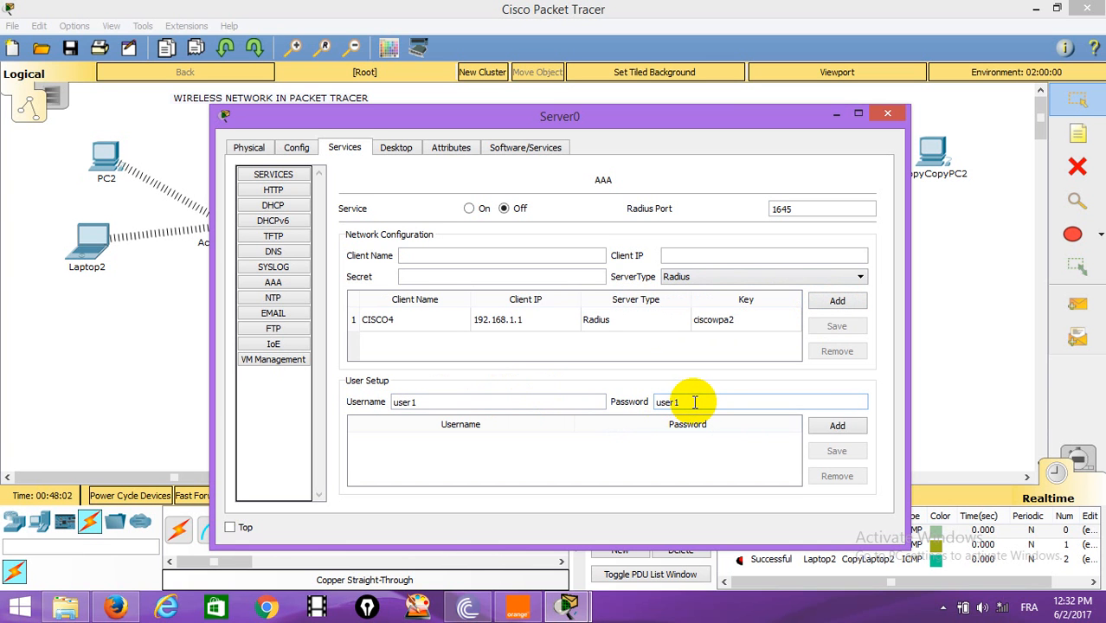
# Add the AAA users user1 and user2 with their passwords on Server0 and close the server window.
pyautogui.click(694, 402)
pyautogui.write('user1')
pyautogui.click(837, 425)
pyautogui.click(476, 402)
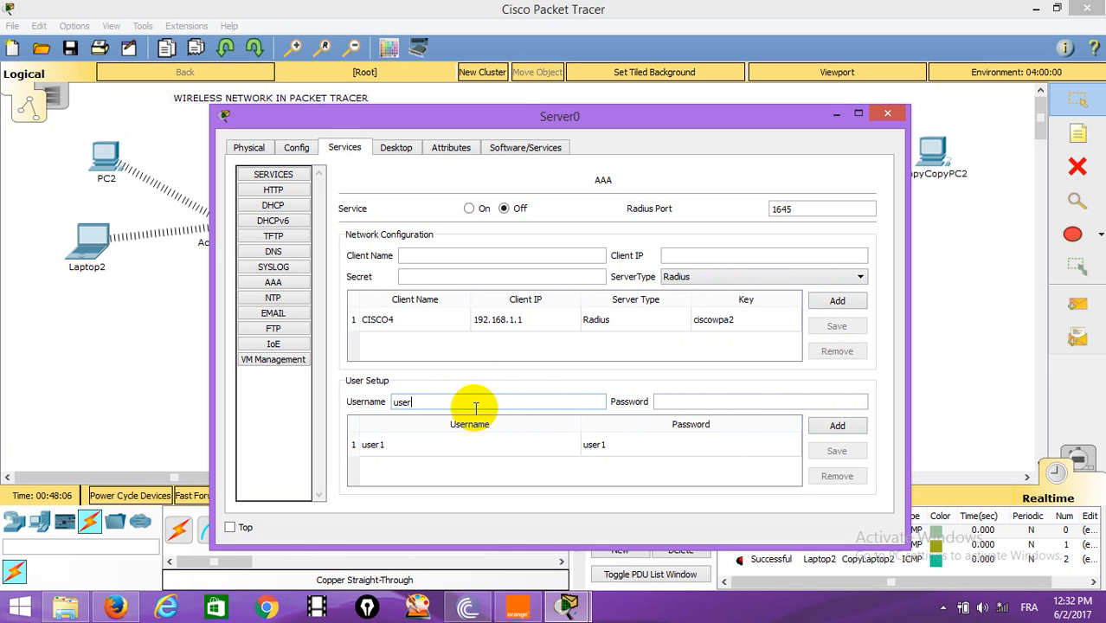
pyautogui.click(693, 397)
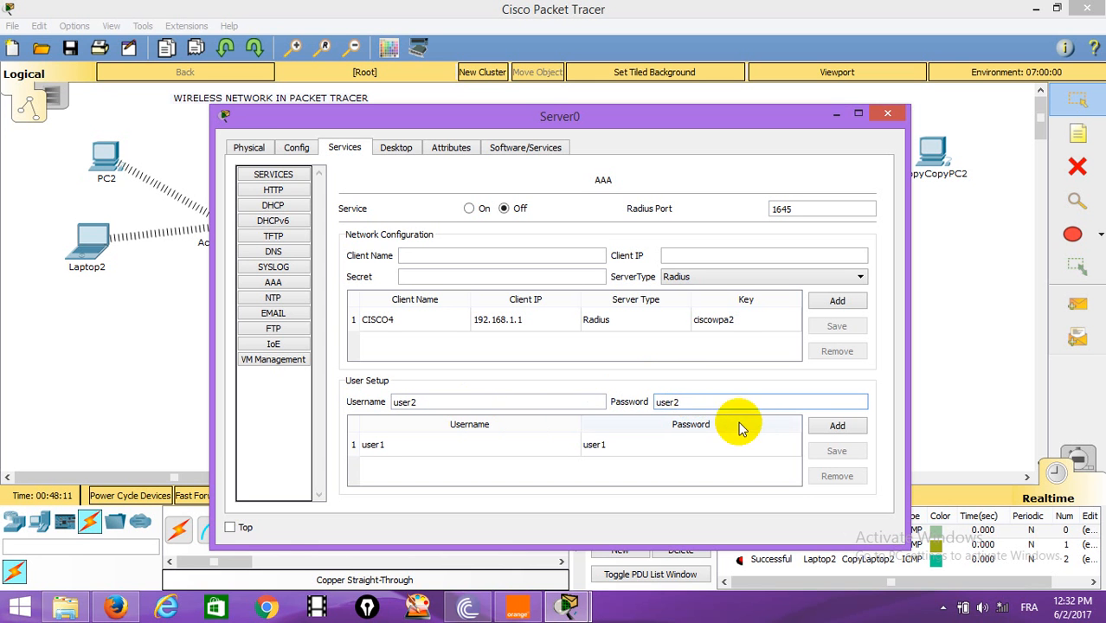
pyautogui.click(814, 432)
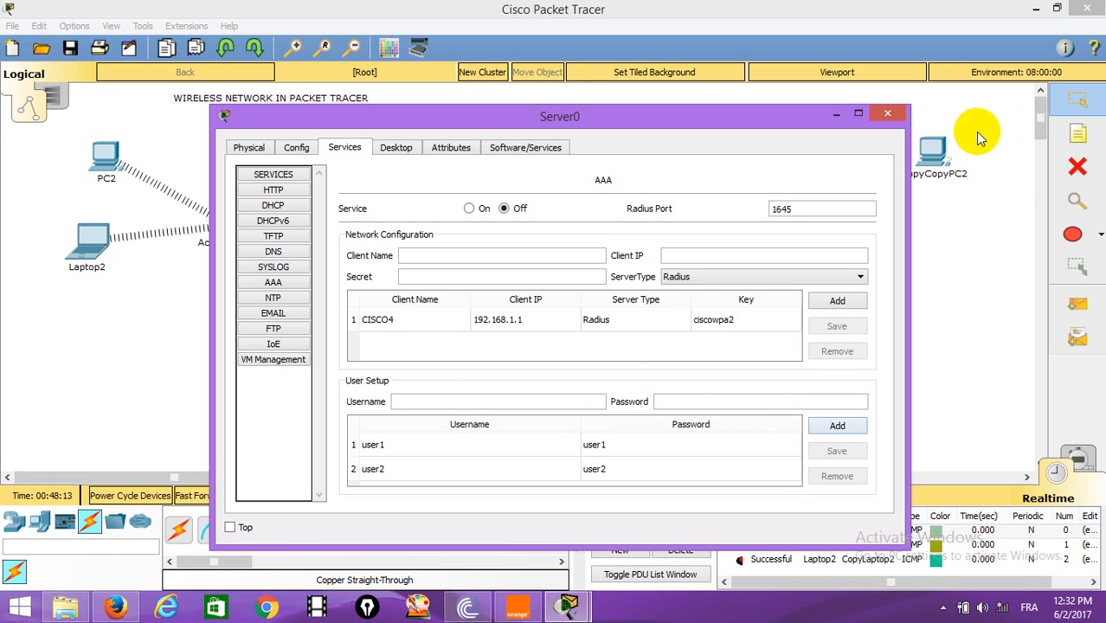
pyautogui.click(885, 114)
# Open the Default wireless profile of CopyCopyLaptop2 for editing.
pyautogui.click(806, 134)
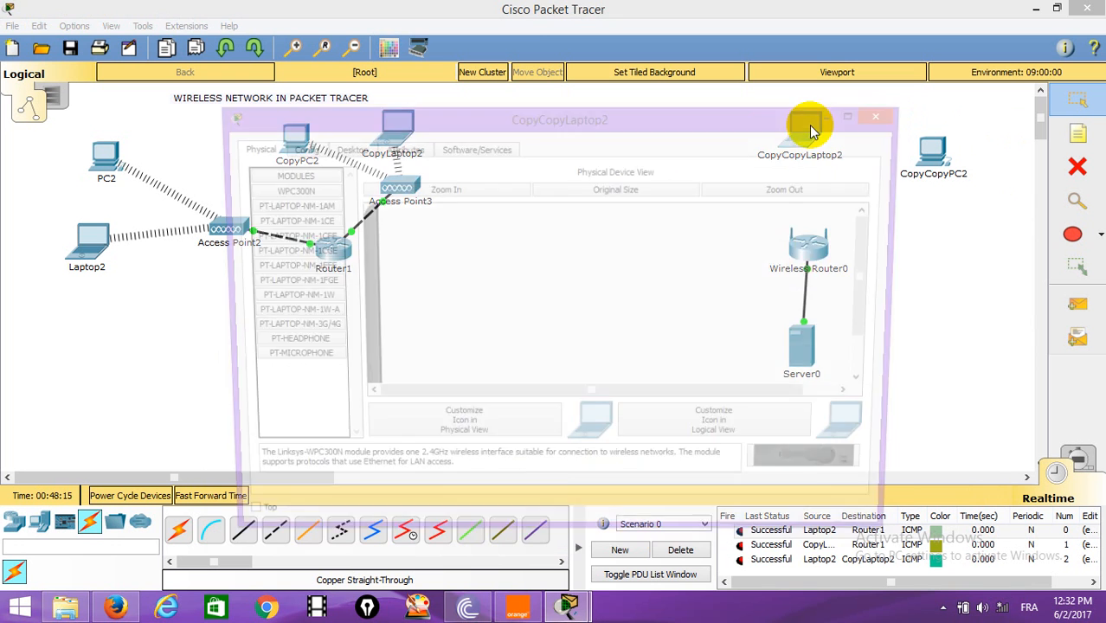
pyautogui.click(350, 147)
pyautogui.click(299, 355)
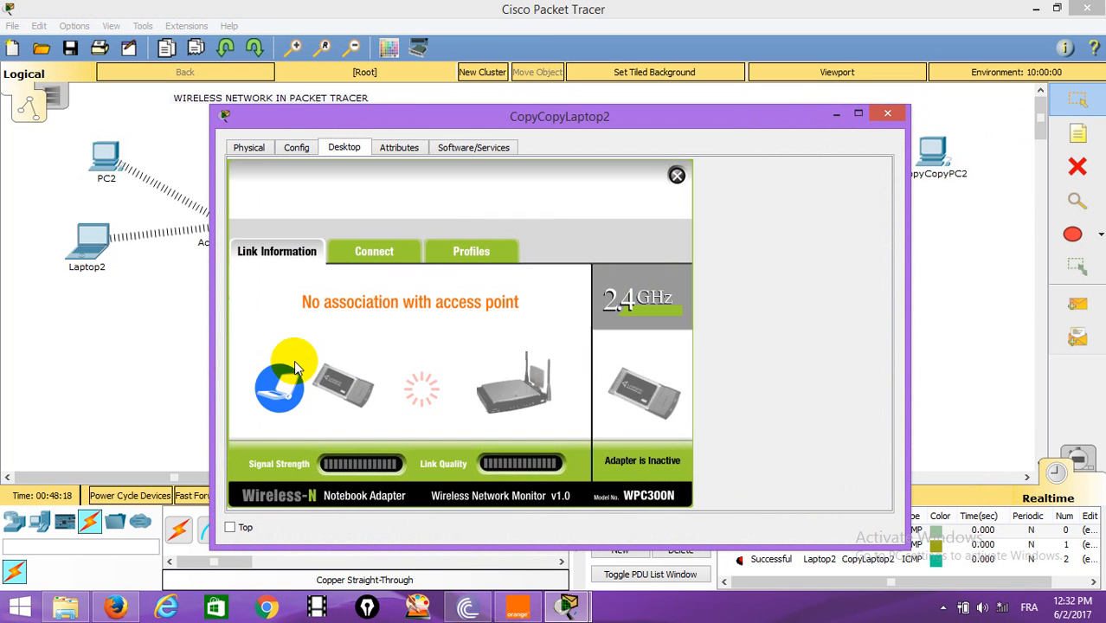
pyautogui.click(472, 253)
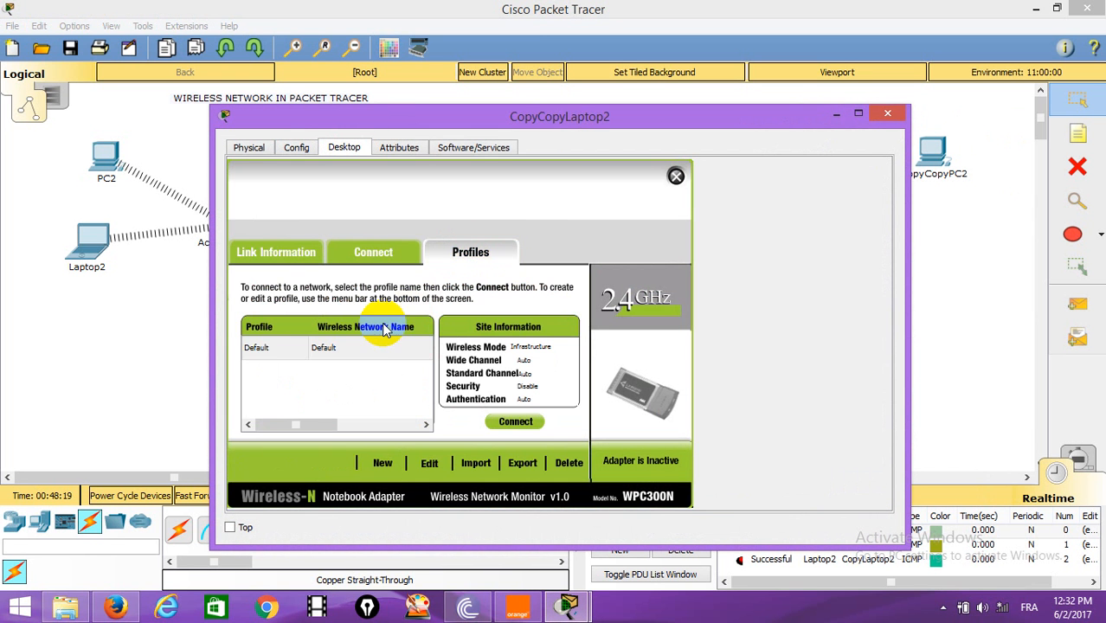
pyautogui.click(268, 348)
pyautogui.click(431, 468)
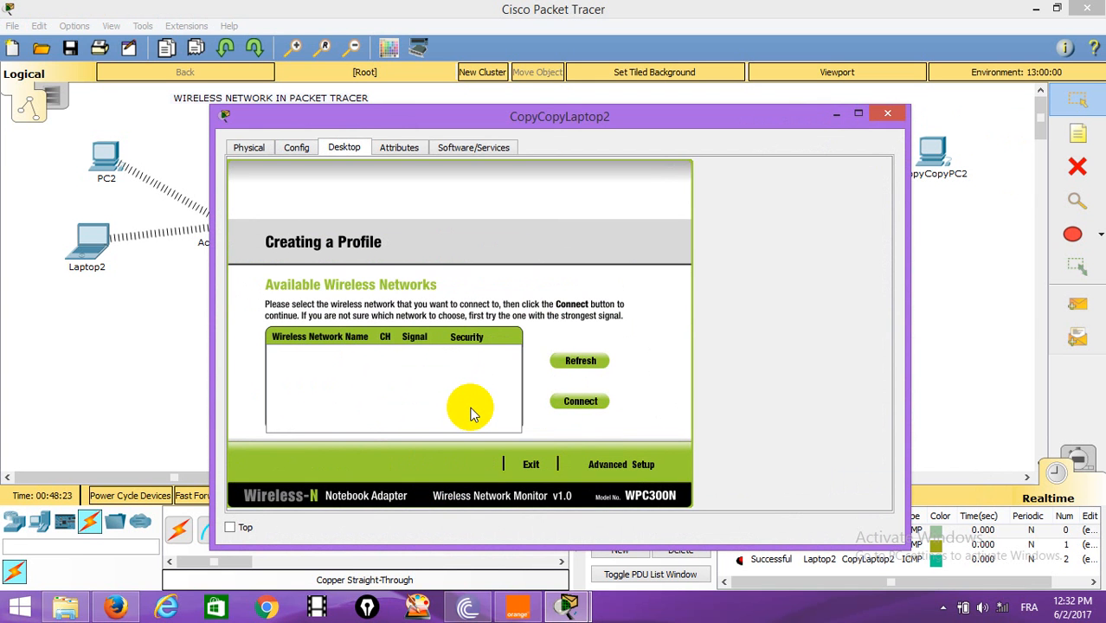
# Refresh the available networks and base the laptop's profile on CISCO4, keeping Infrastructure Mode and automatic DHCP network settings.
pyautogui.click(594, 365)
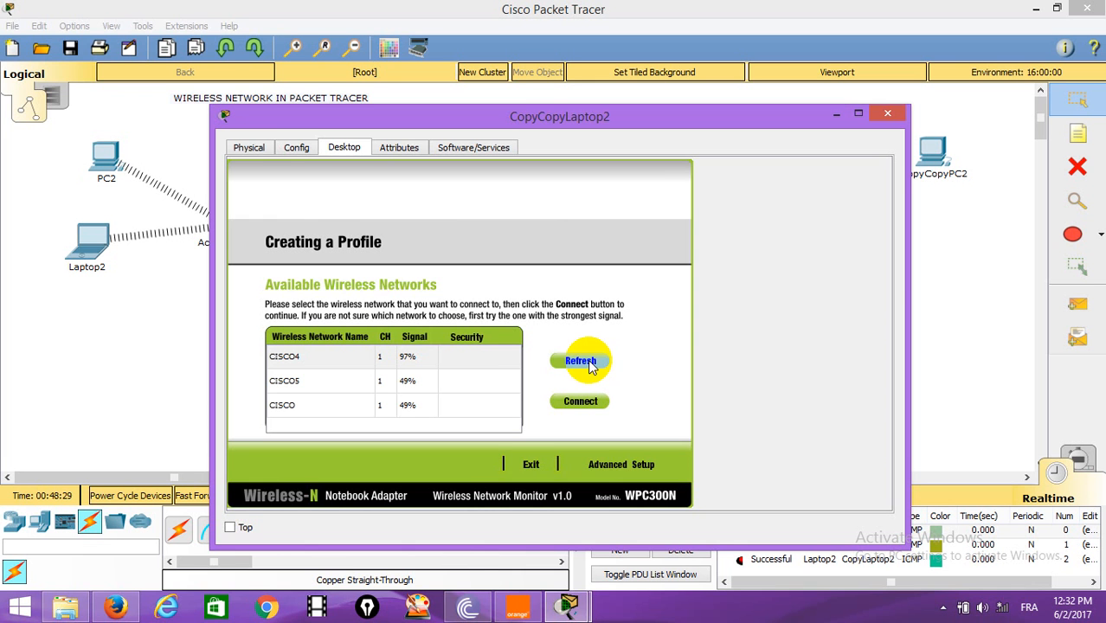
pyautogui.doubleClick(326, 337)
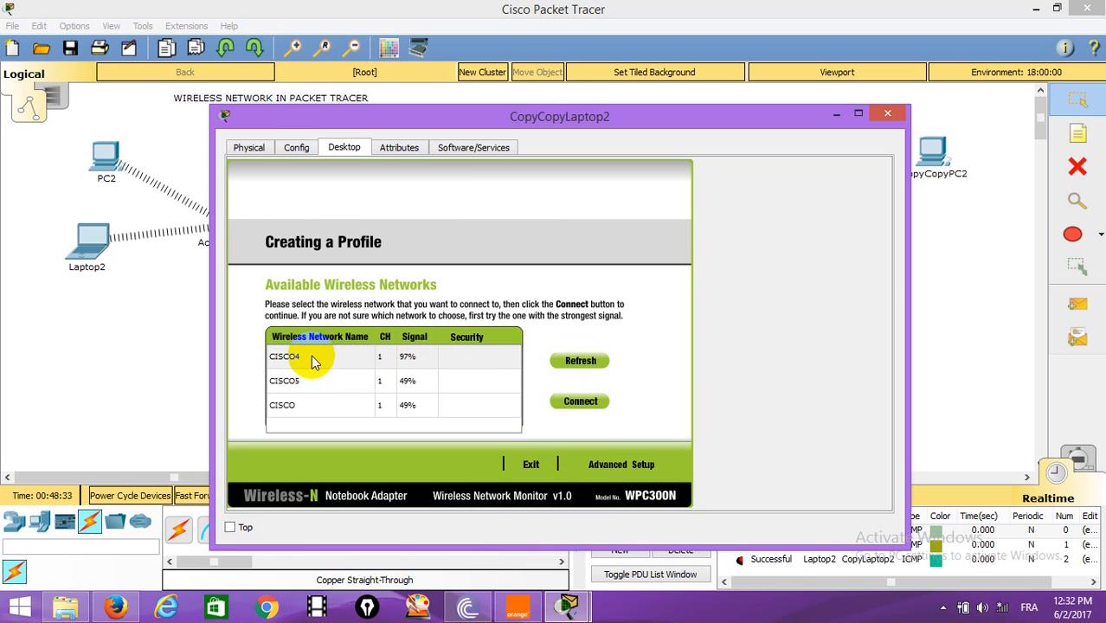
pyautogui.click(309, 357)
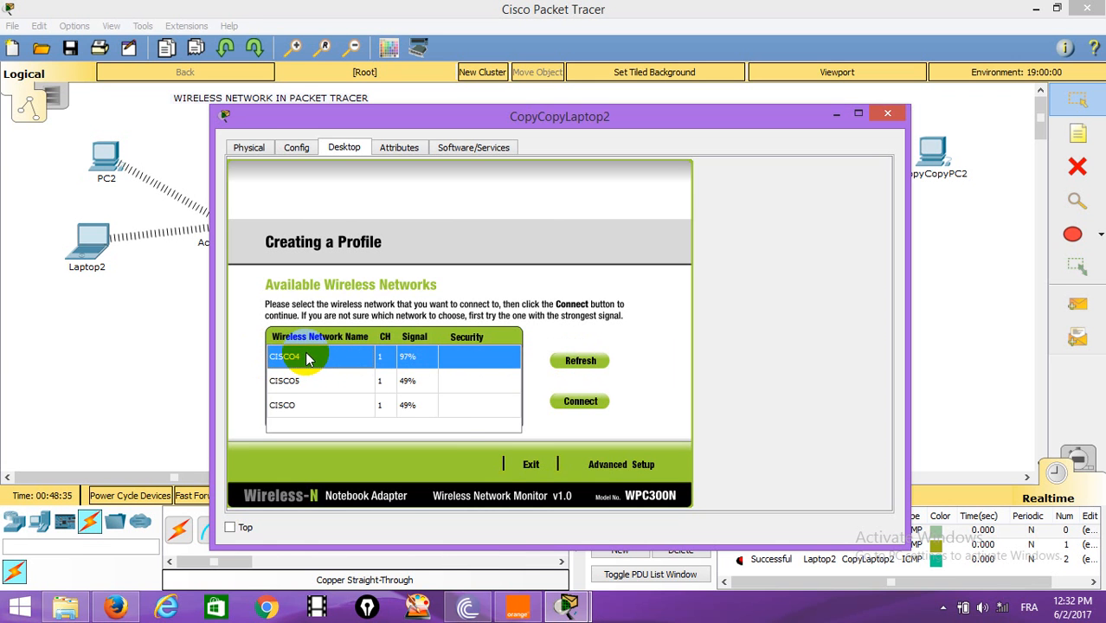
pyautogui.click(615, 469)
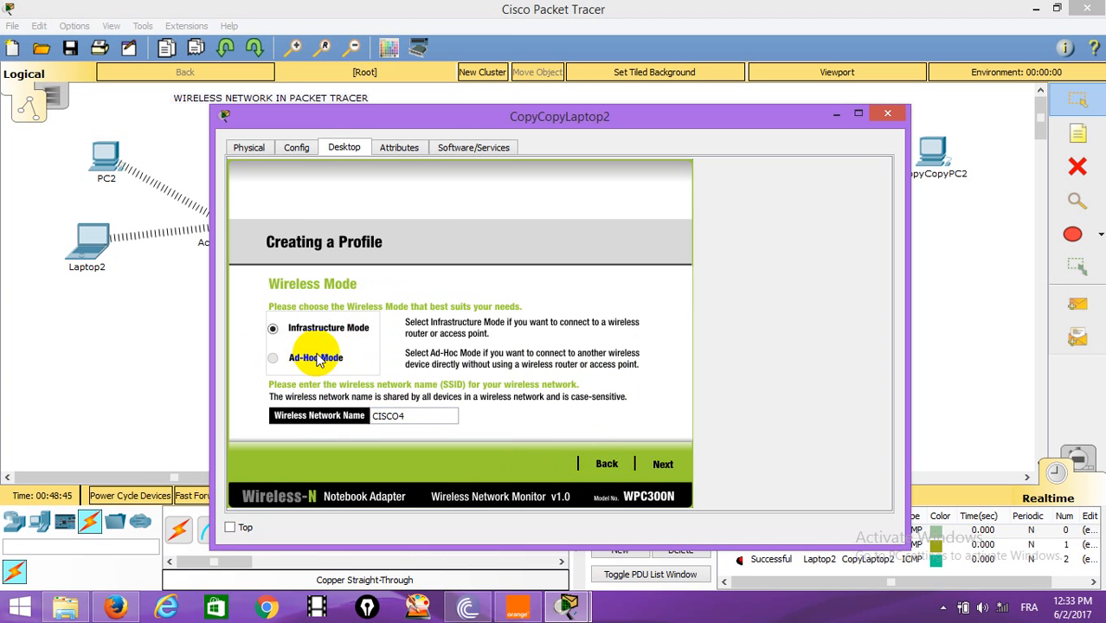
pyautogui.click(663, 466)
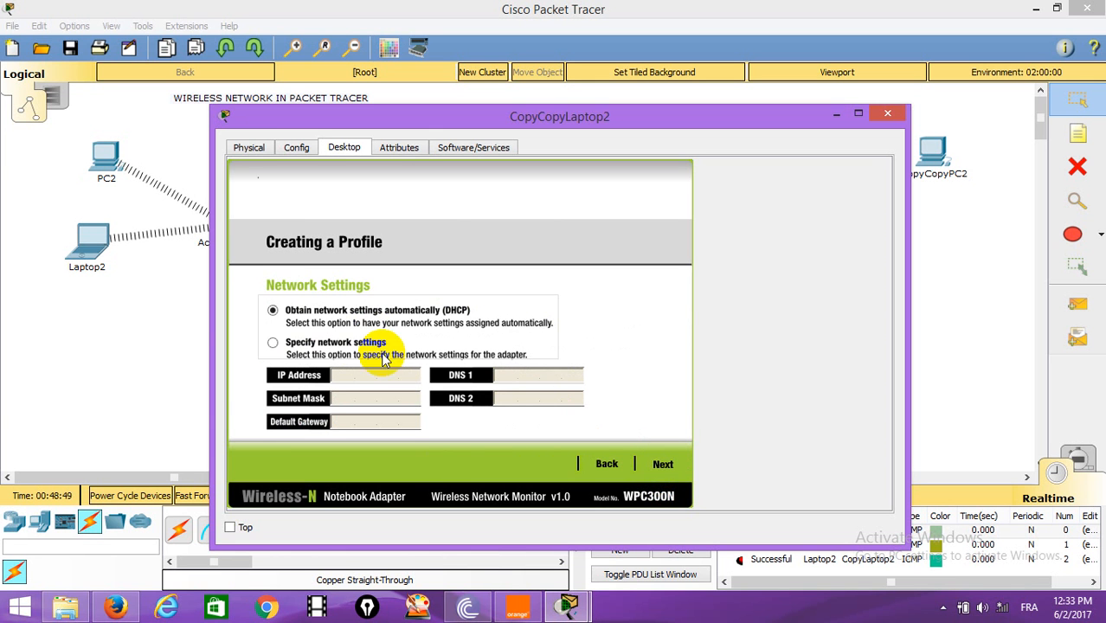
pyautogui.click(662, 464)
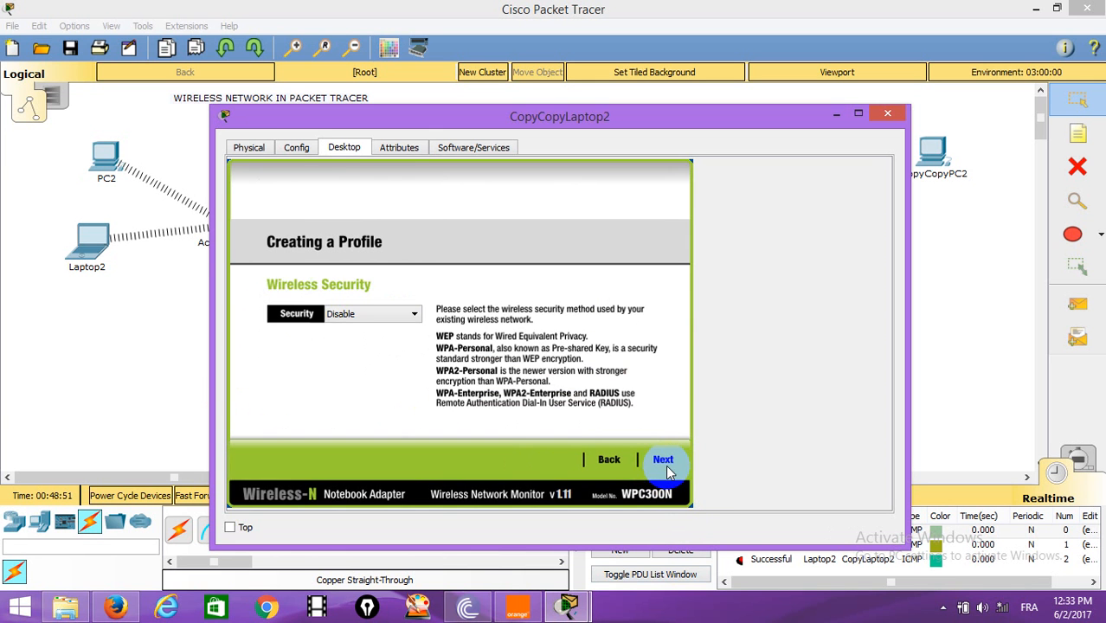
# Set the laptop profile's security to WPA-Enterprise with login name user1, the account password and AES encryption.
pyautogui.click(414, 314)
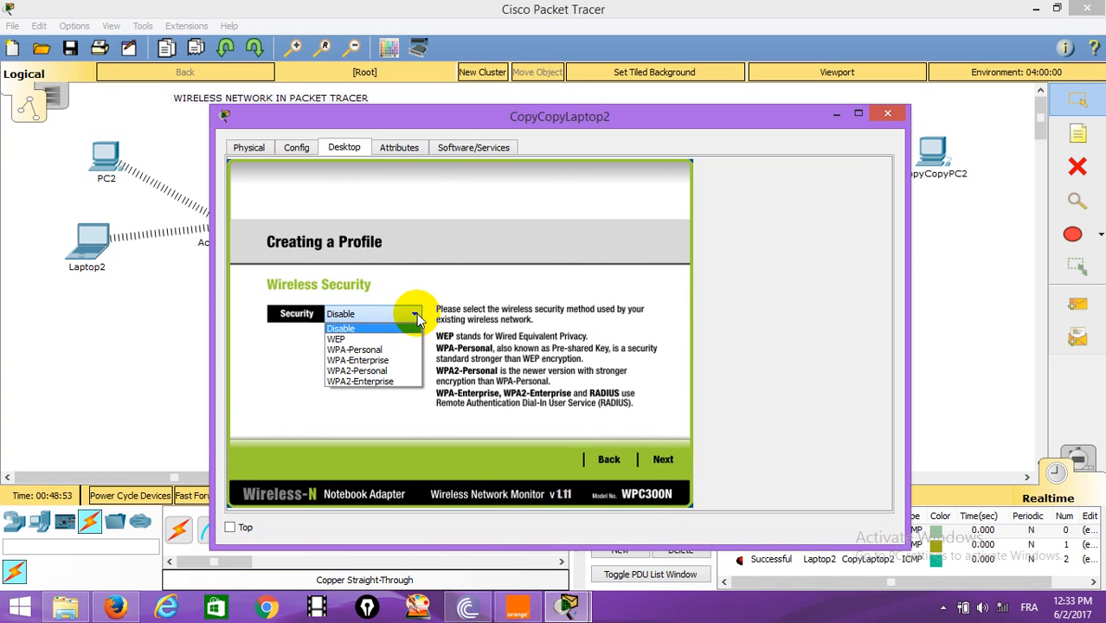
pyautogui.click(398, 366)
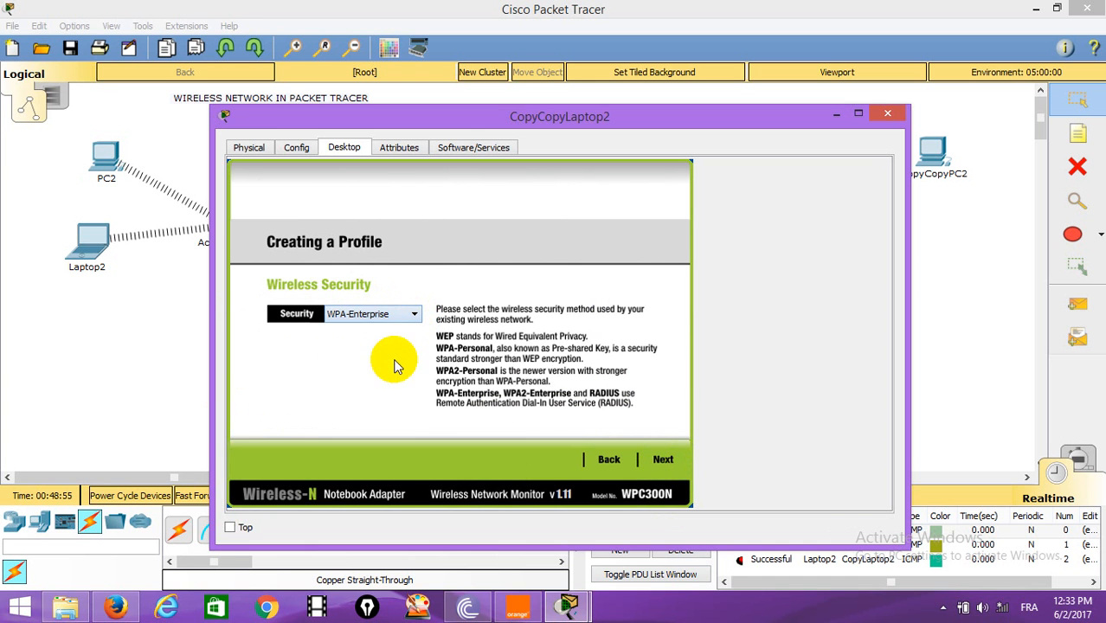
pyautogui.click(663, 466)
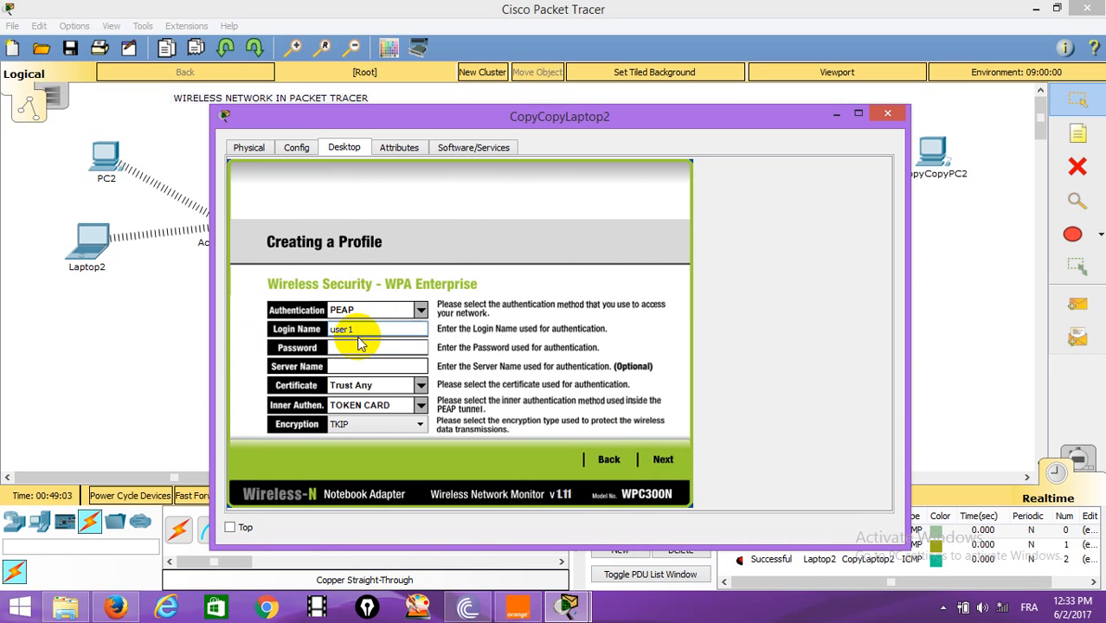
pyautogui.click(359, 347)
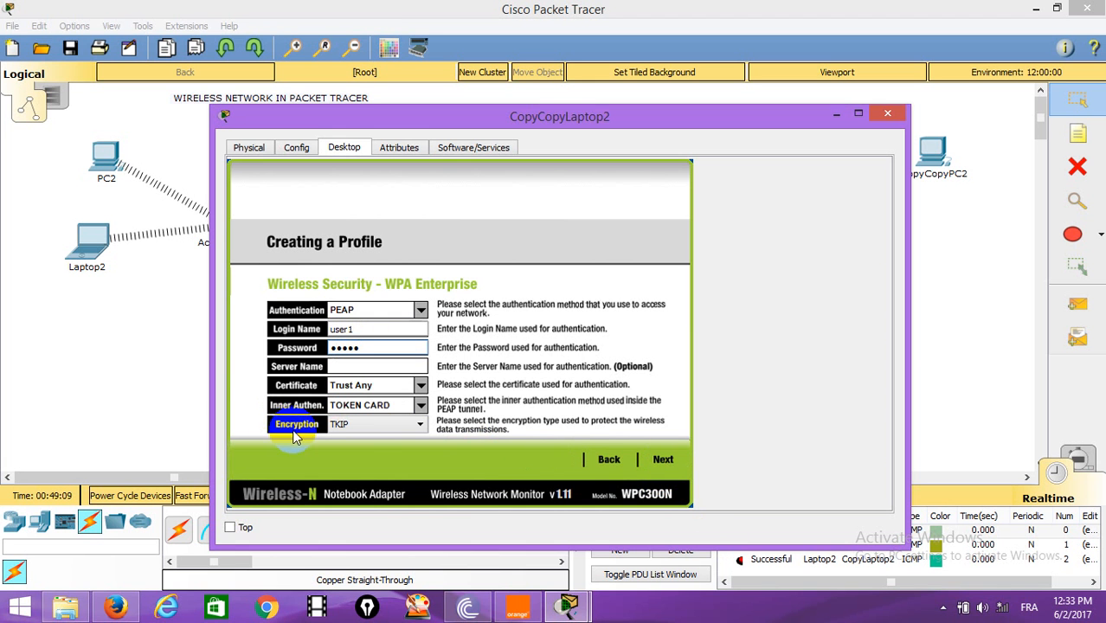
pyautogui.click(420, 426)
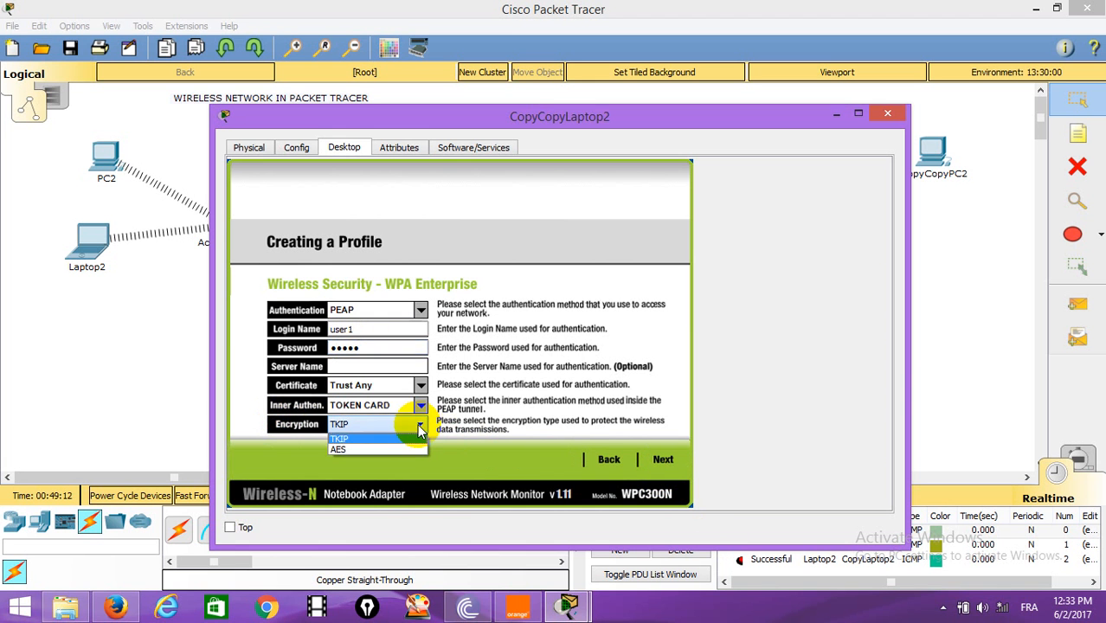
pyautogui.click(339, 449)
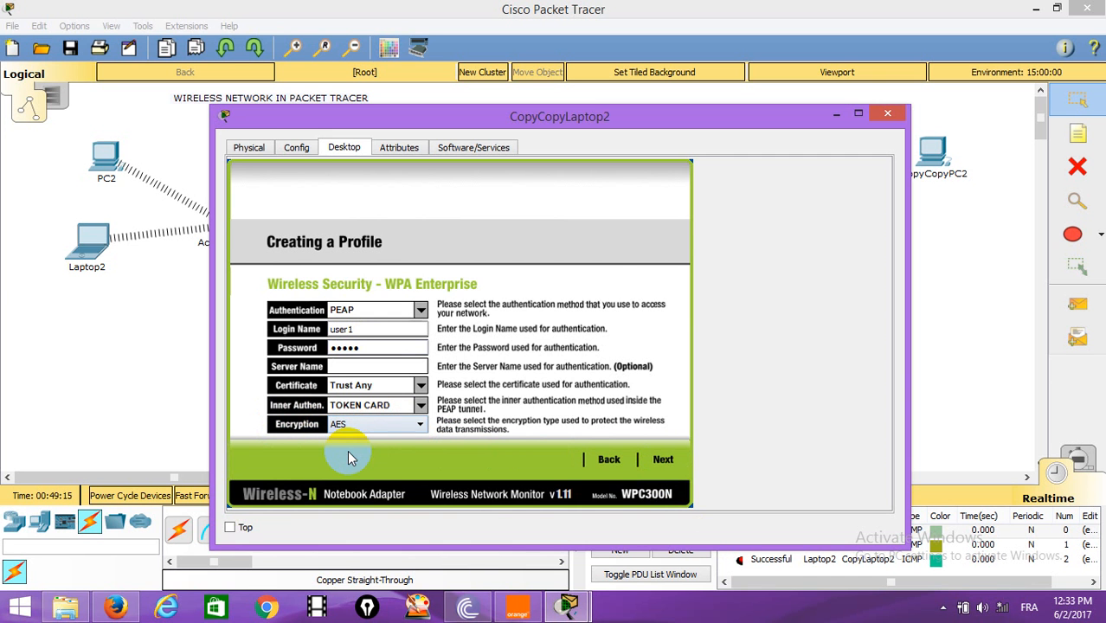
# Check the encryption type in Wireless Router0's wireless security settings and close the router window.
pyautogui.click(957, 256)
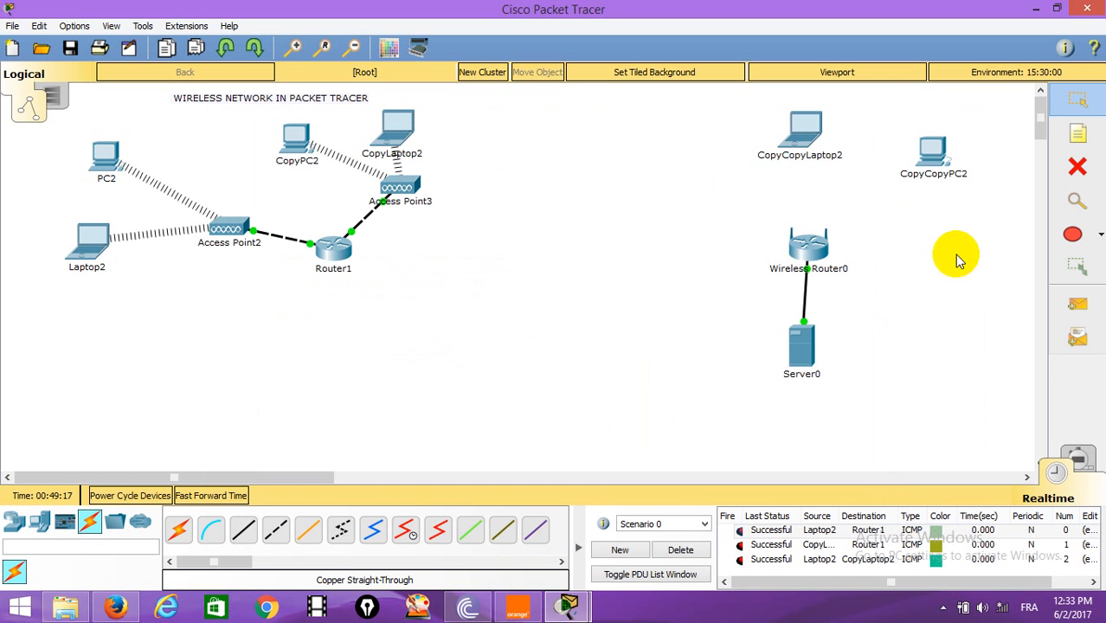
pyautogui.click(813, 249)
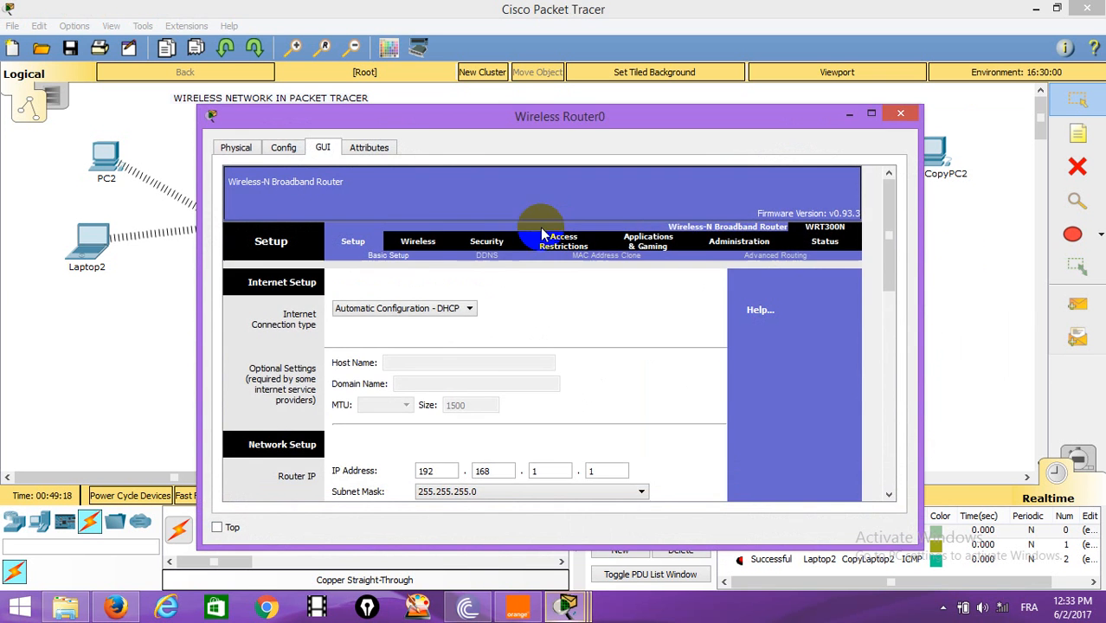
pyautogui.click(420, 244)
pyautogui.click(492, 241)
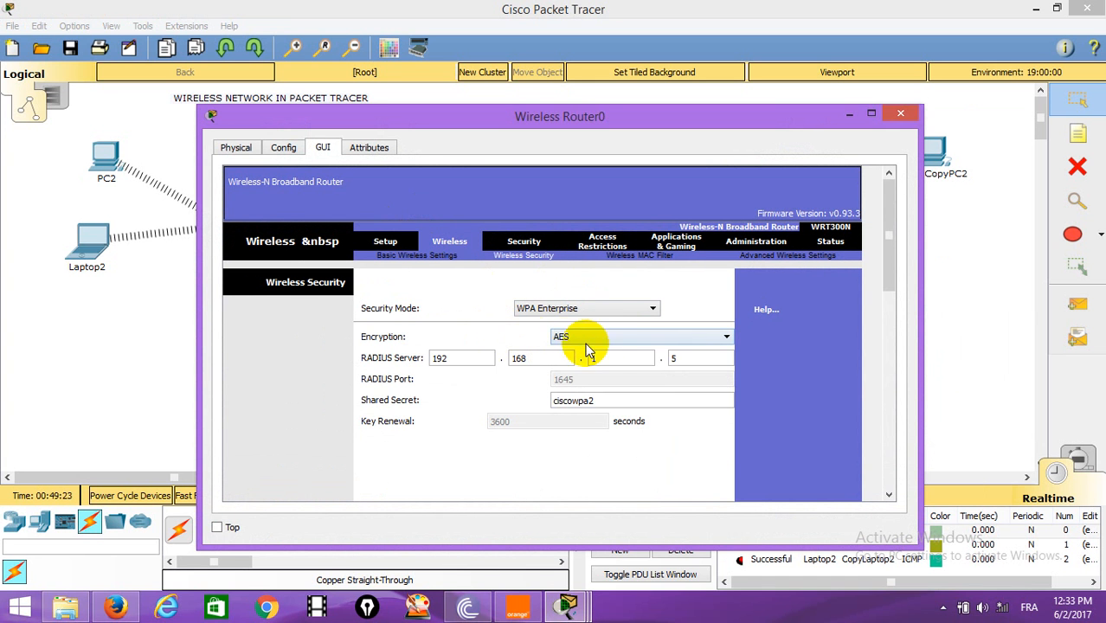
pyautogui.click(901, 115)
# Save the WPA-Enterprise profile on CopyCopyLaptop2 and connect the laptop with the Default profile.
pyautogui.click(809, 130)
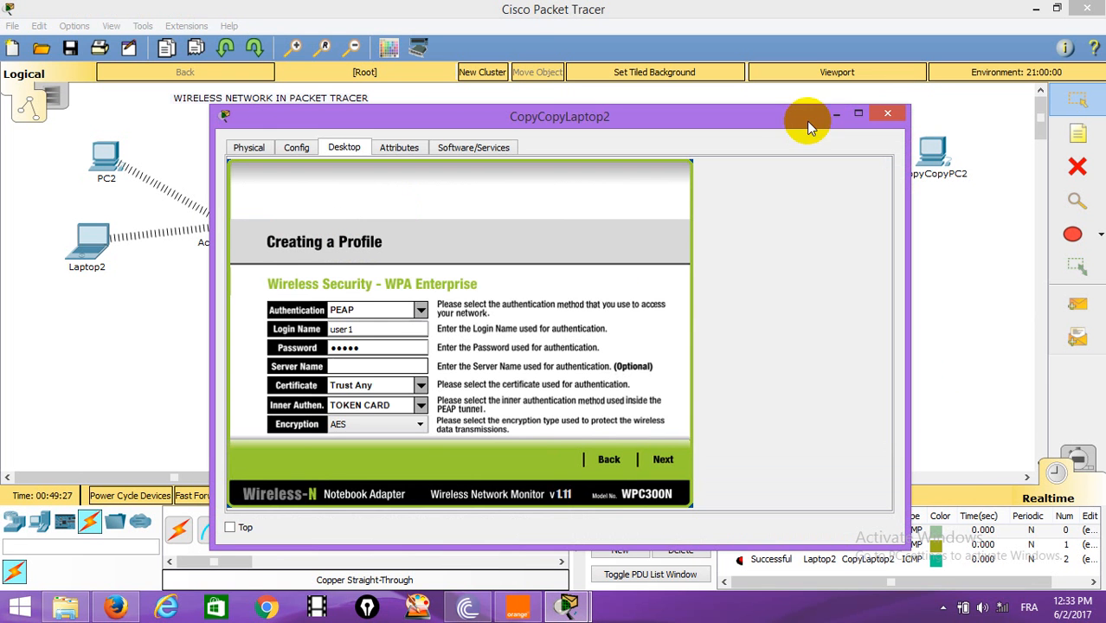
pyautogui.click(662, 461)
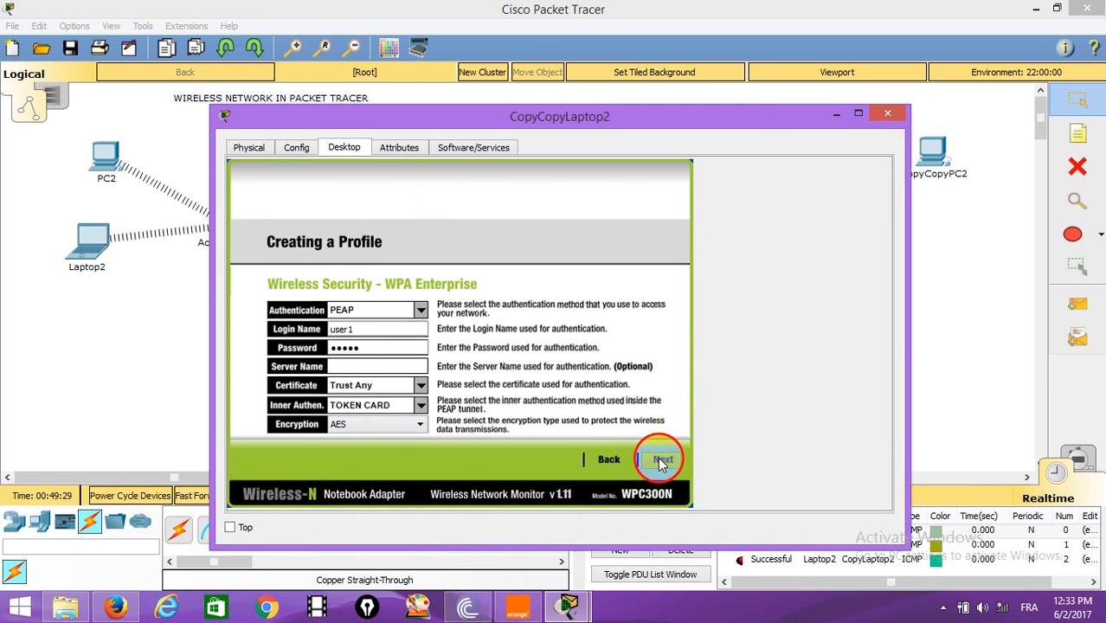
pyautogui.click(665, 465)
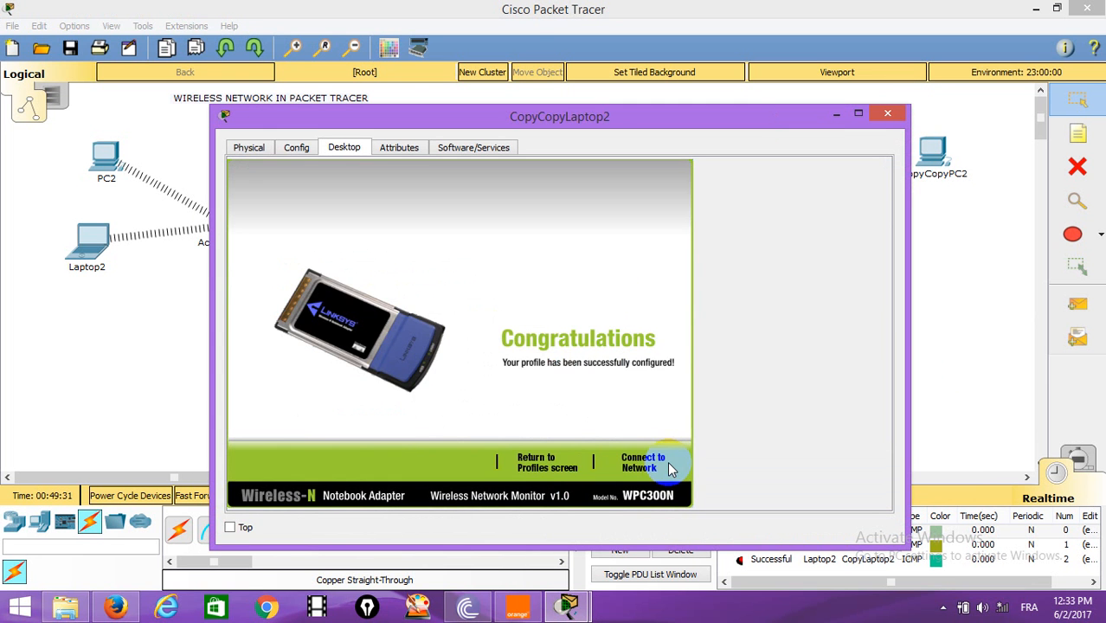
pyautogui.click(538, 466)
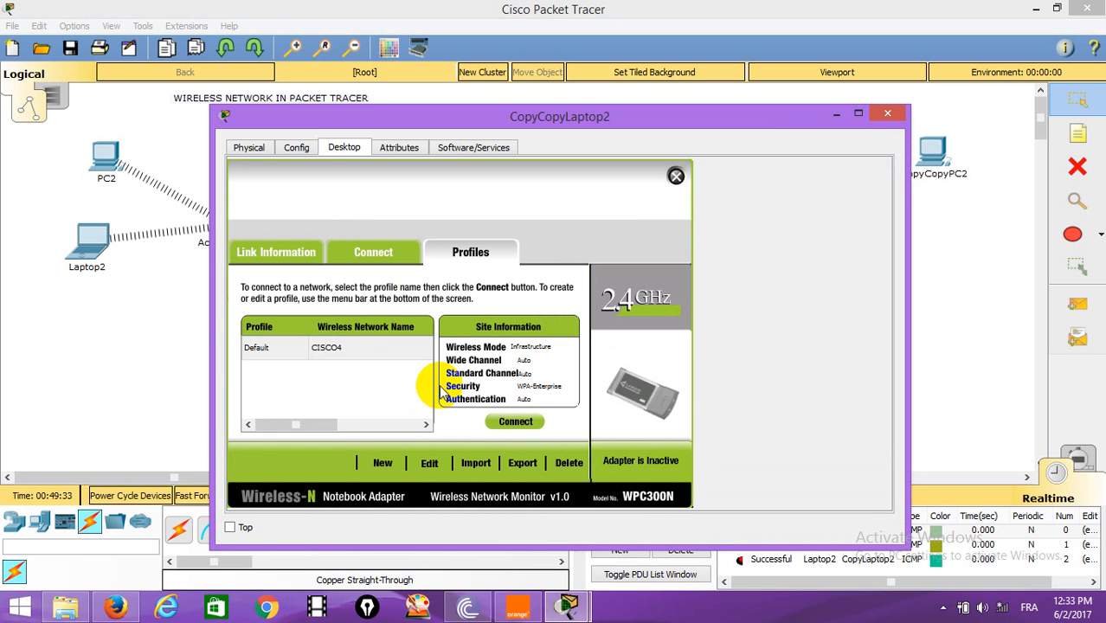
pyautogui.click(282, 349)
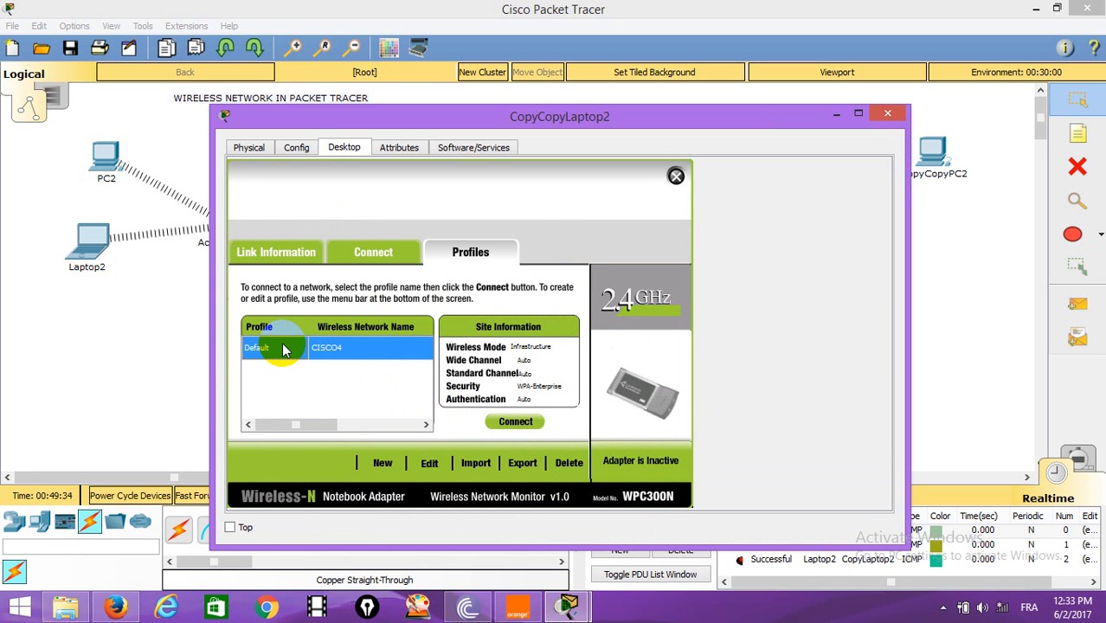
pyautogui.click(515, 424)
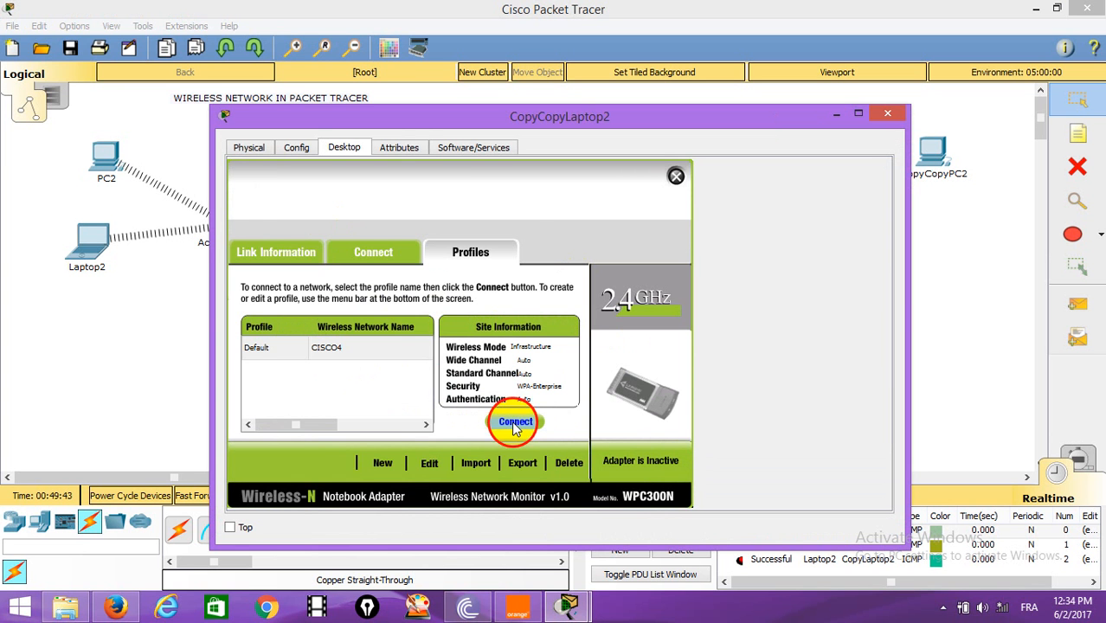
# Open the Default wireless profile of CopyCopyPC2 for editing.
pyautogui.click(956, 243)
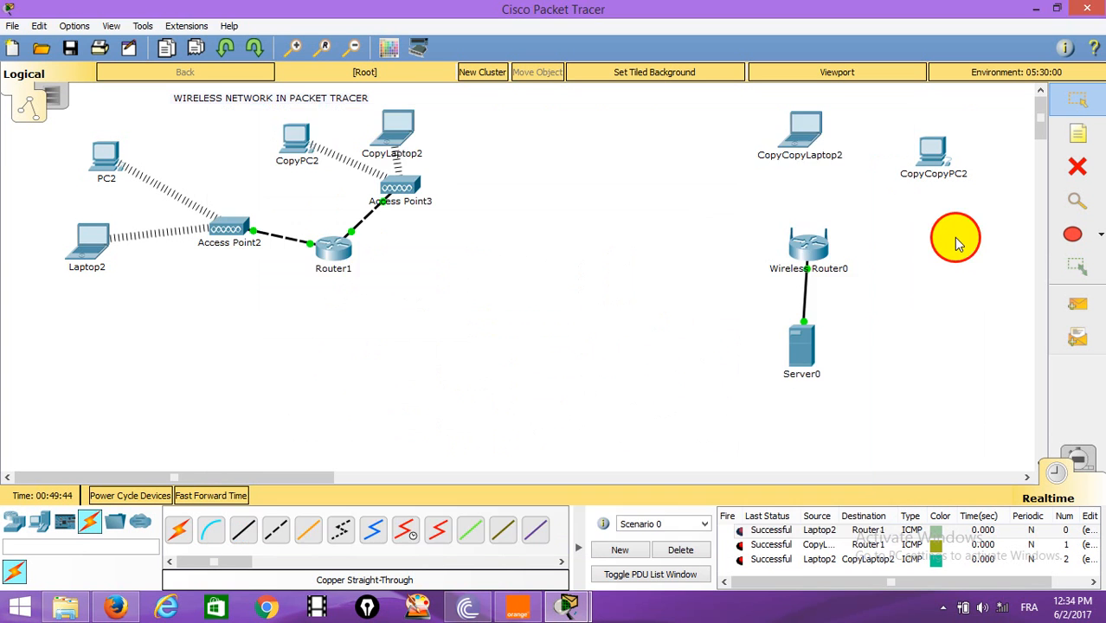
pyautogui.click(935, 154)
pyautogui.click(344, 148)
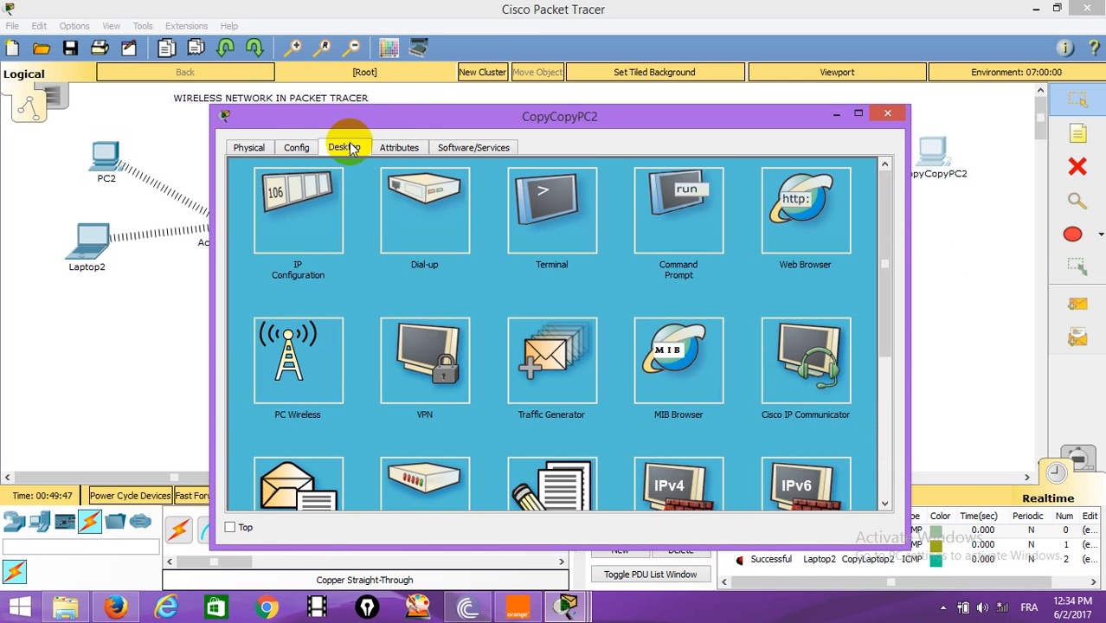
pyautogui.click(289, 355)
pyautogui.click(471, 253)
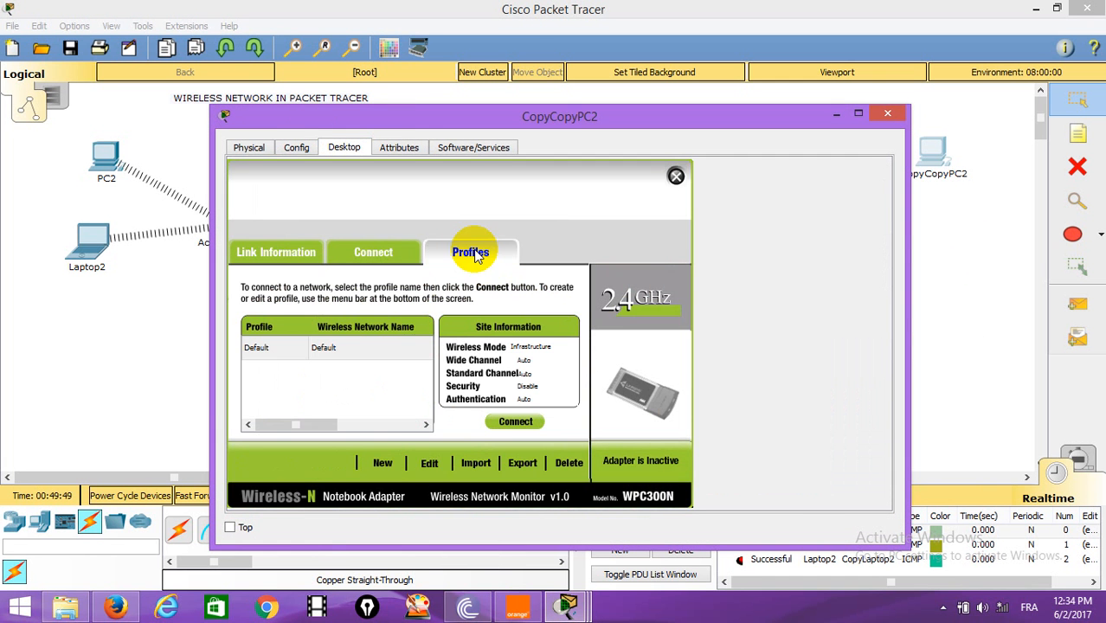
pyautogui.click(322, 347)
pyautogui.click(431, 463)
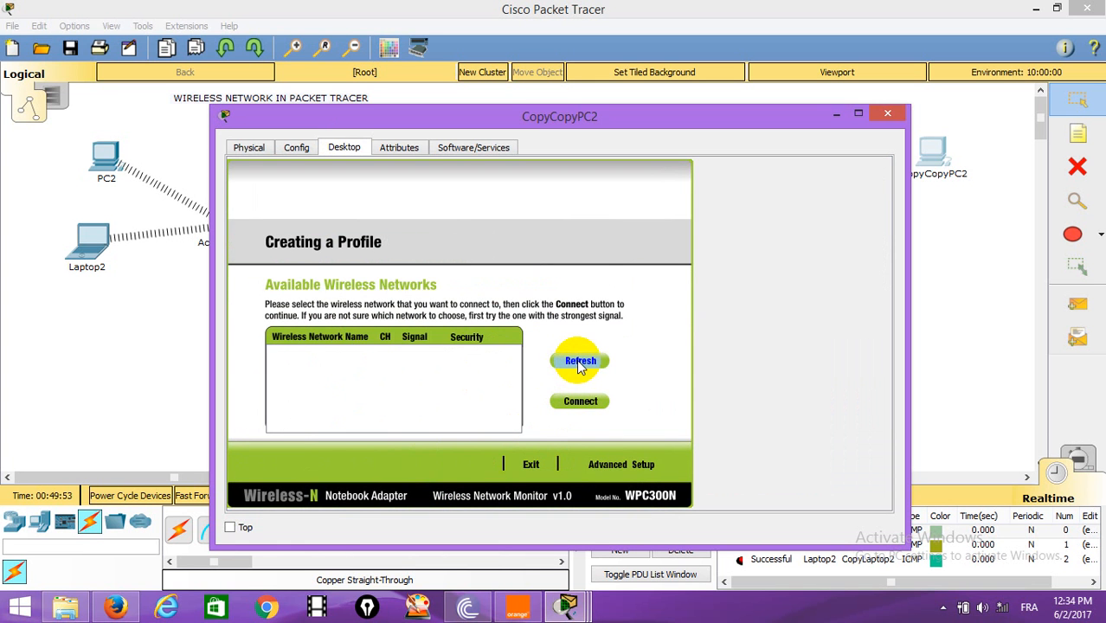
# Refresh the available networks and base the PC's profile on CISCO4, keeping Infrastructure Mode and automatic network settings.
pyautogui.click(579, 362)
pyautogui.click(291, 358)
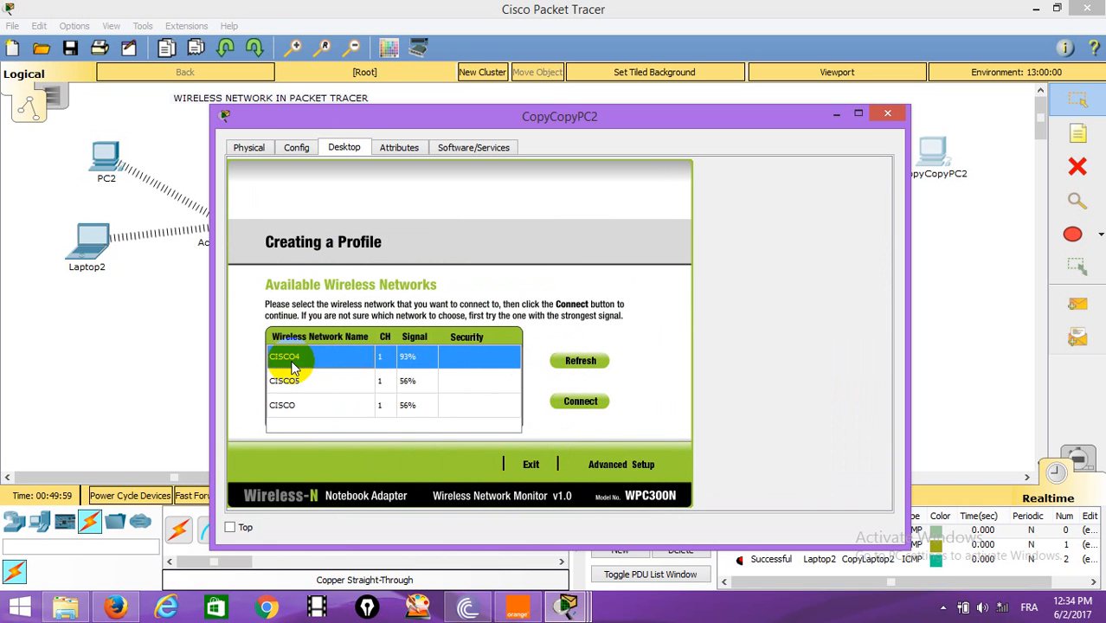
pyautogui.click(617, 468)
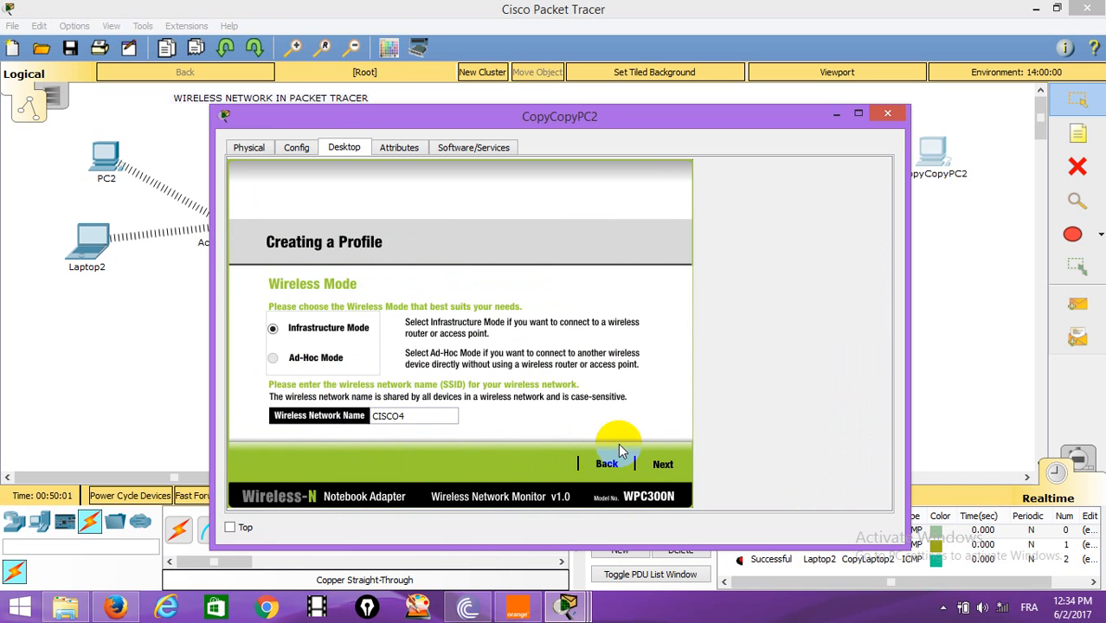
pyautogui.click(662, 465)
pyautogui.click(663, 465)
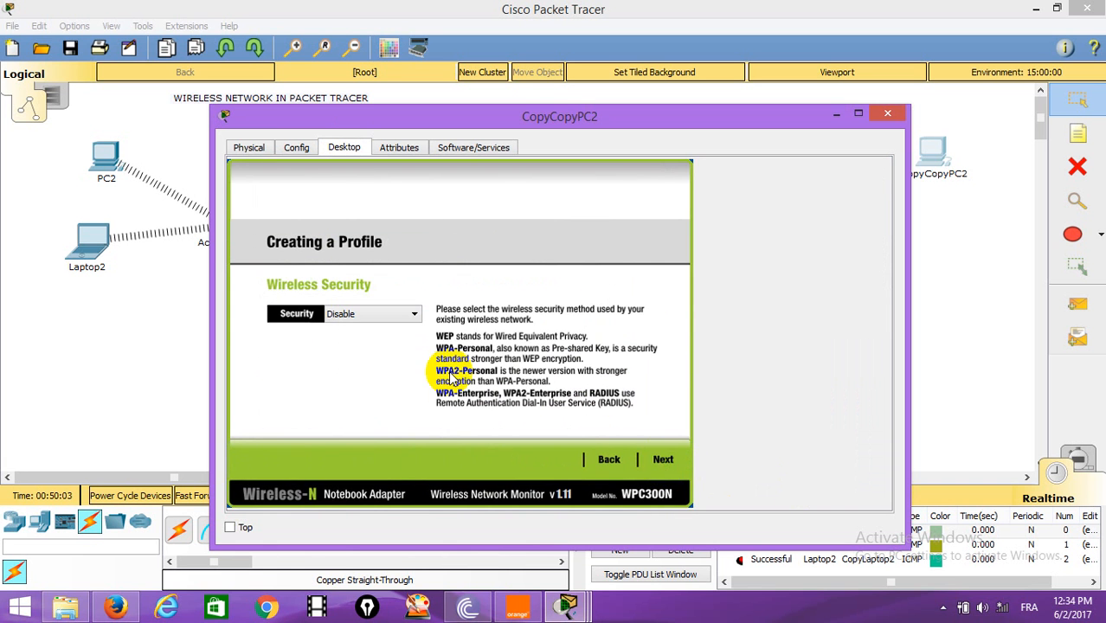
# Set the PC profile's security to WPA-Enterprise with AES encryption, login name user2 and the account password.
pyautogui.click(415, 316)
pyautogui.click(381, 360)
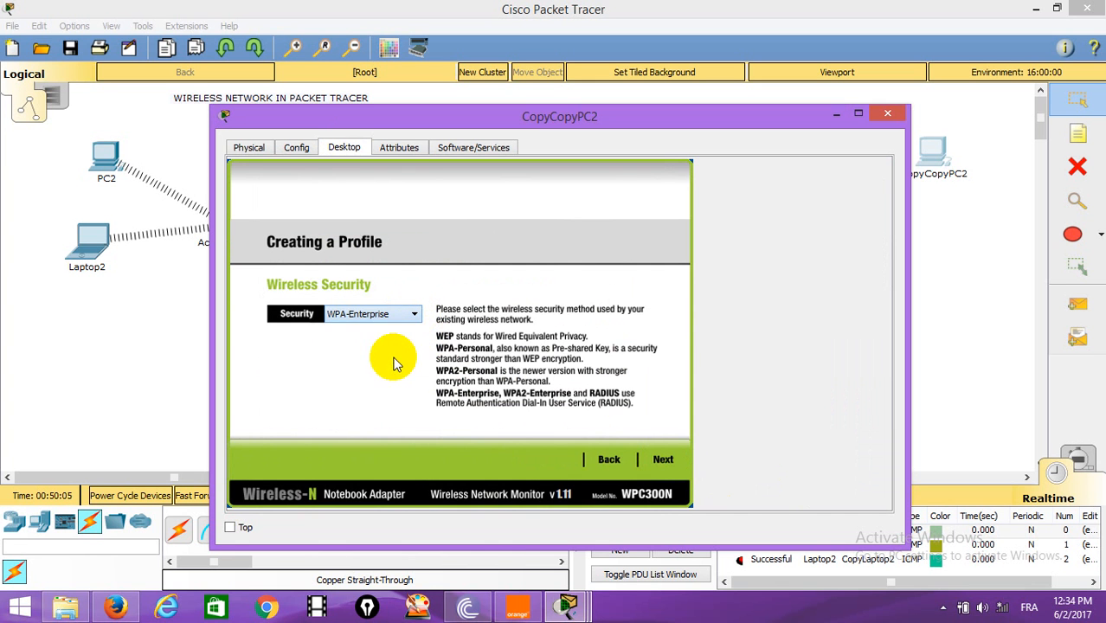
pyautogui.click(673, 467)
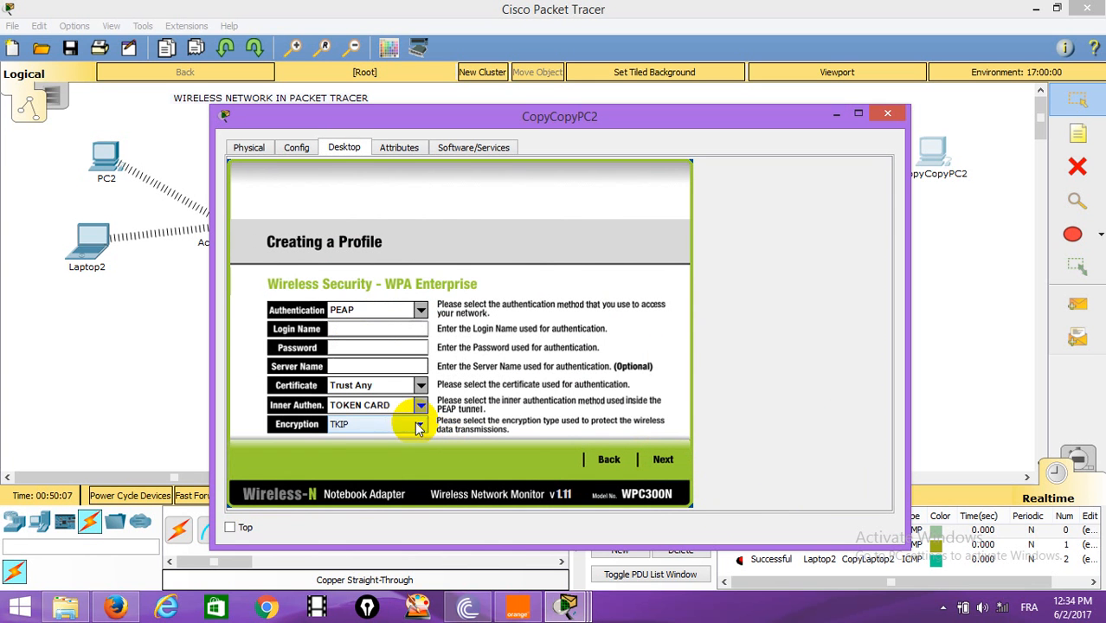
pyautogui.click(420, 424)
pyautogui.click(394, 451)
pyautogui.click(371, 331)
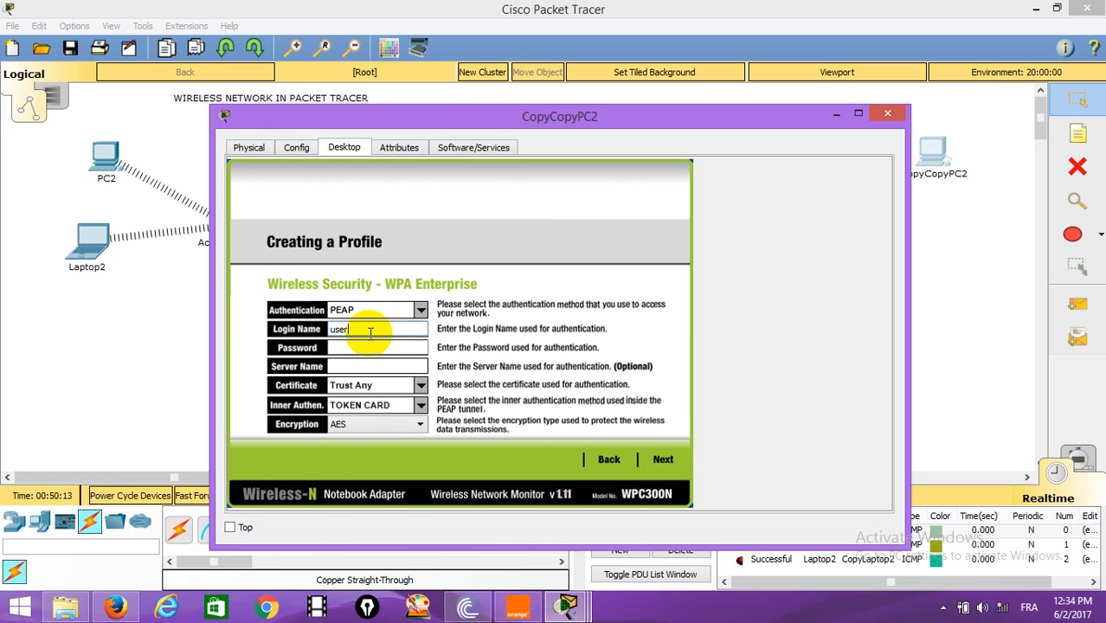
pyautogui.click(362, 347)
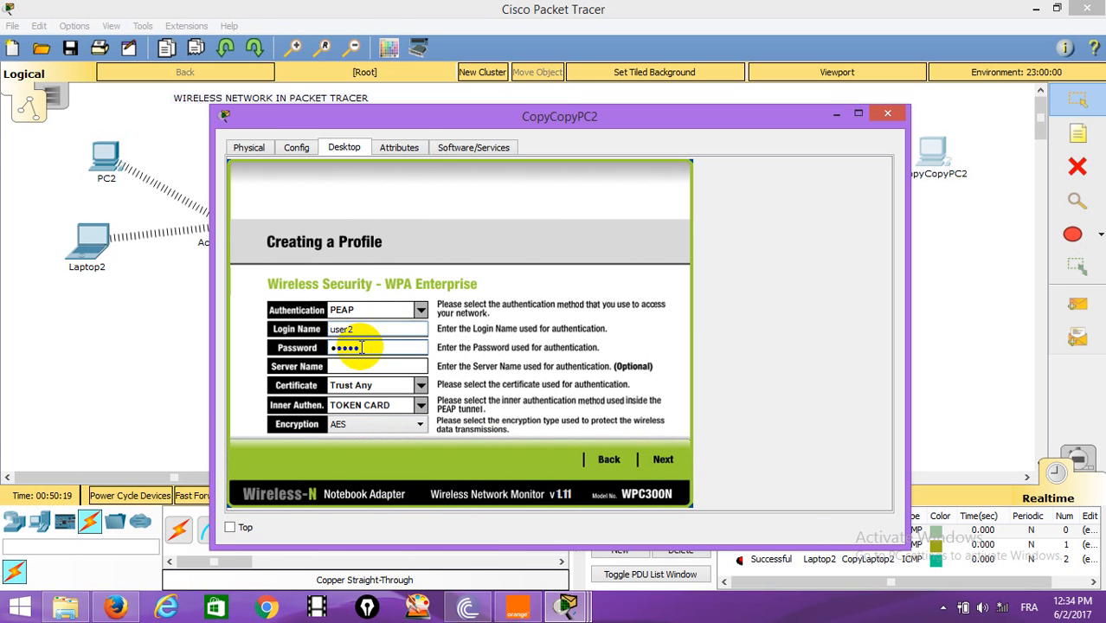
# Save the WPA-Enterprise profile on CopyCopyPC2 and connect the PC with the Default profile.
pyautogui.click(663, 460)
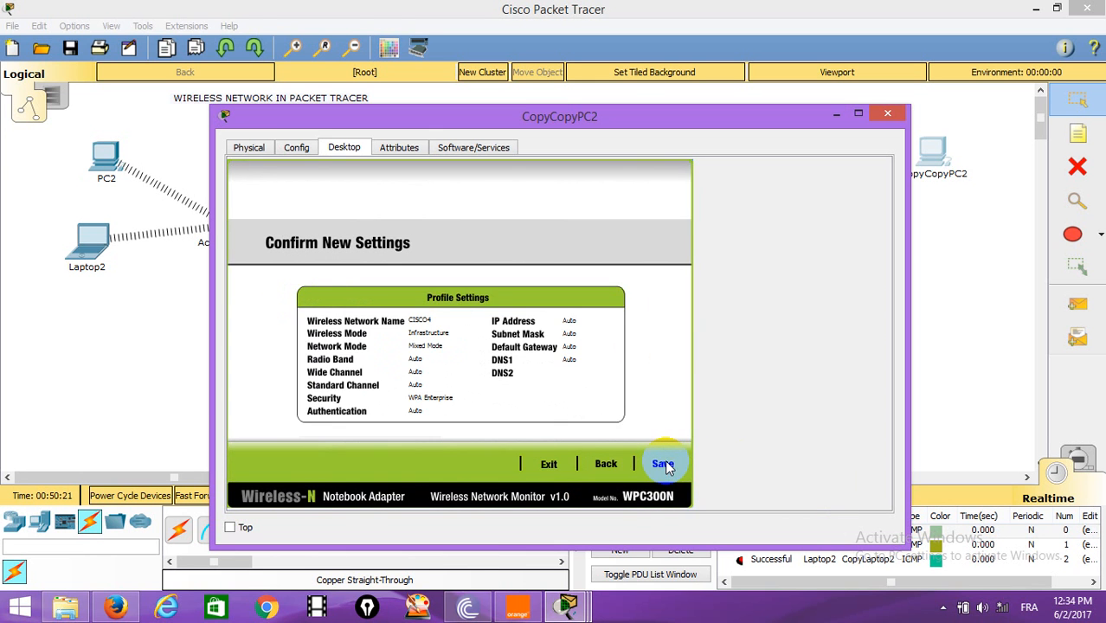
pyautogui.click(663, 464)
pyautogui.click(538, 465)
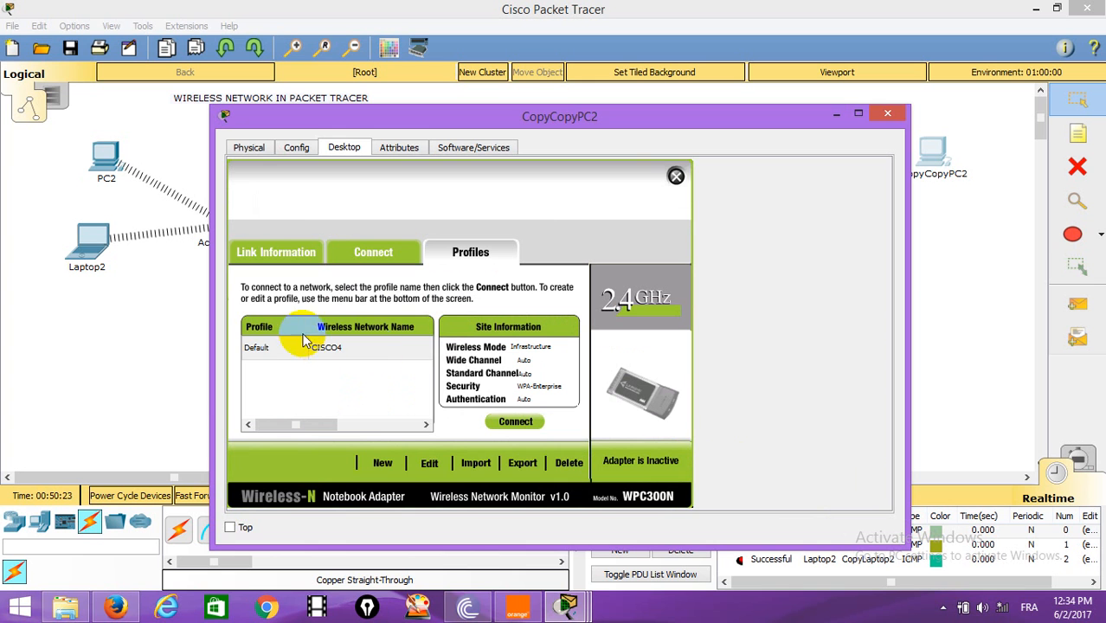
pyautogui.click(302, 343)
pyautogui.click(518, 423)
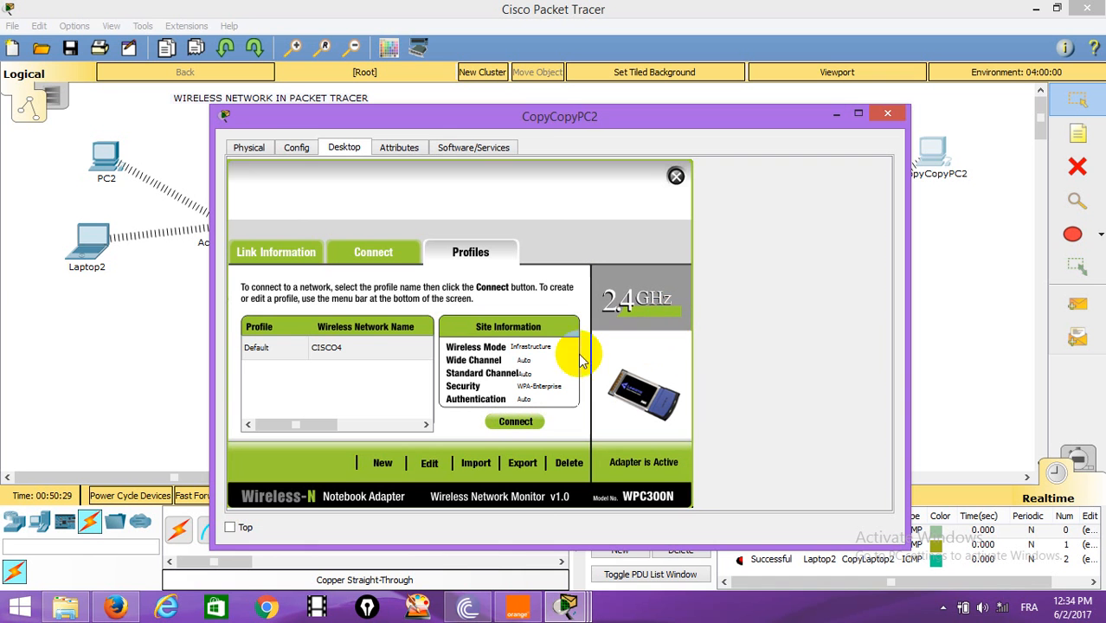
# Close the CopyCopyPC2 window and spread out the topology by repositioning CopyCopyLaptop2, CopyCopyPC2, CopyLaptop2 and Access Point3.
pyautogui.click(887, 114)
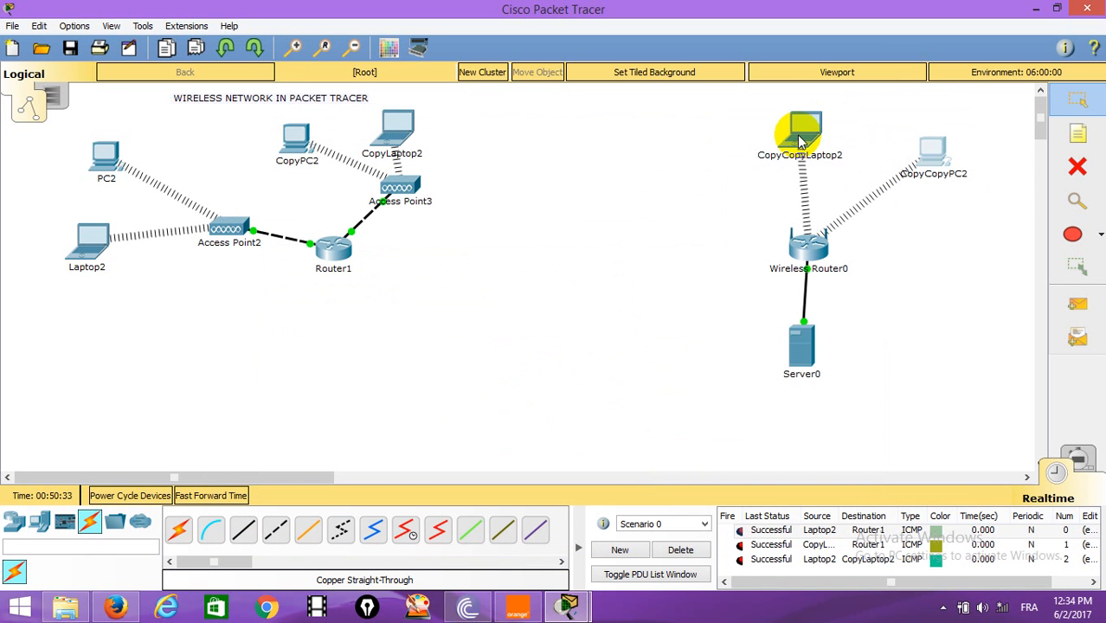
pyautogui.moveTo(796, 129)
pyautogui.mouseDown()
pyautogui.moveTo(773, 99)
pyautogui.moveTo(803, 124)
pyautogui.mouseUp()
pyautogui.moveTo(930, 148)
pyautogui.mouseDown()
pyautogui.moveTo(939, 136)
pyautogui.moveTo(923, 137)
pyautogui.mouseUp()
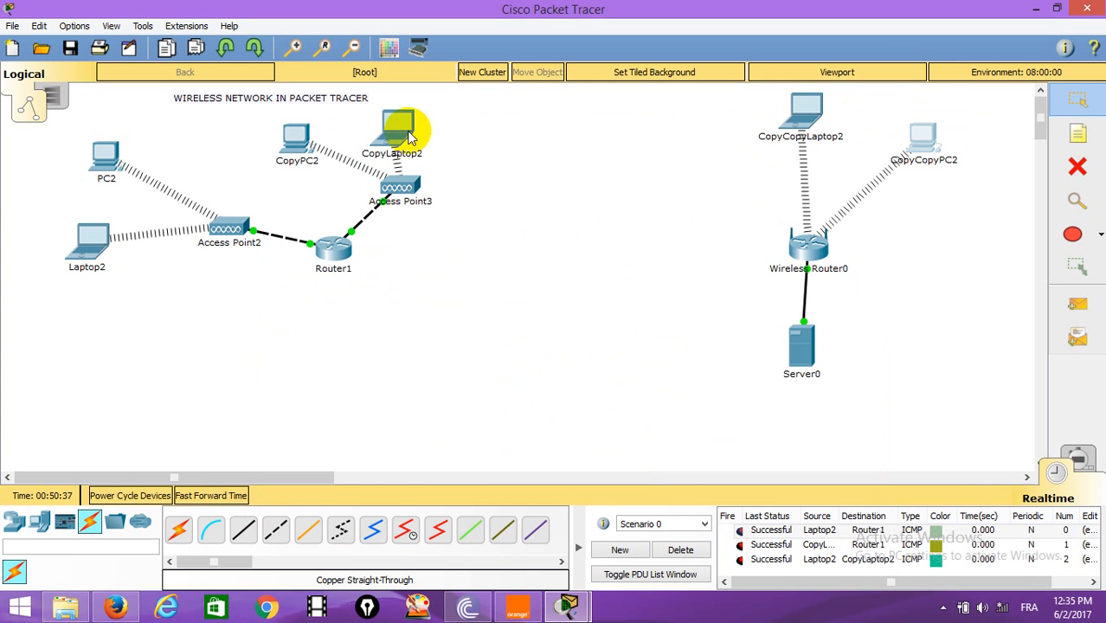
pyautogui.moveTo(398, 130); pyautogui.dragTo(439, 119)
pyautogui.moveTo(392, 184); pyautogui.dragTo(373, 186)
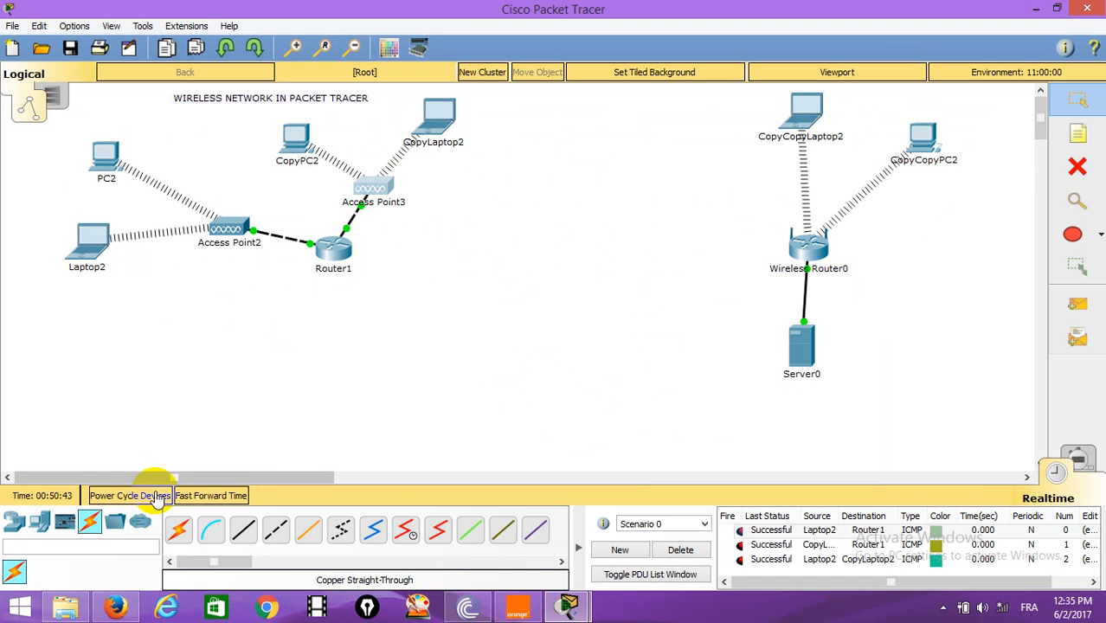
# Place a 2960 switch in the gap between Router1 and Wireless Router0.
pyautogui.click(15, 520)
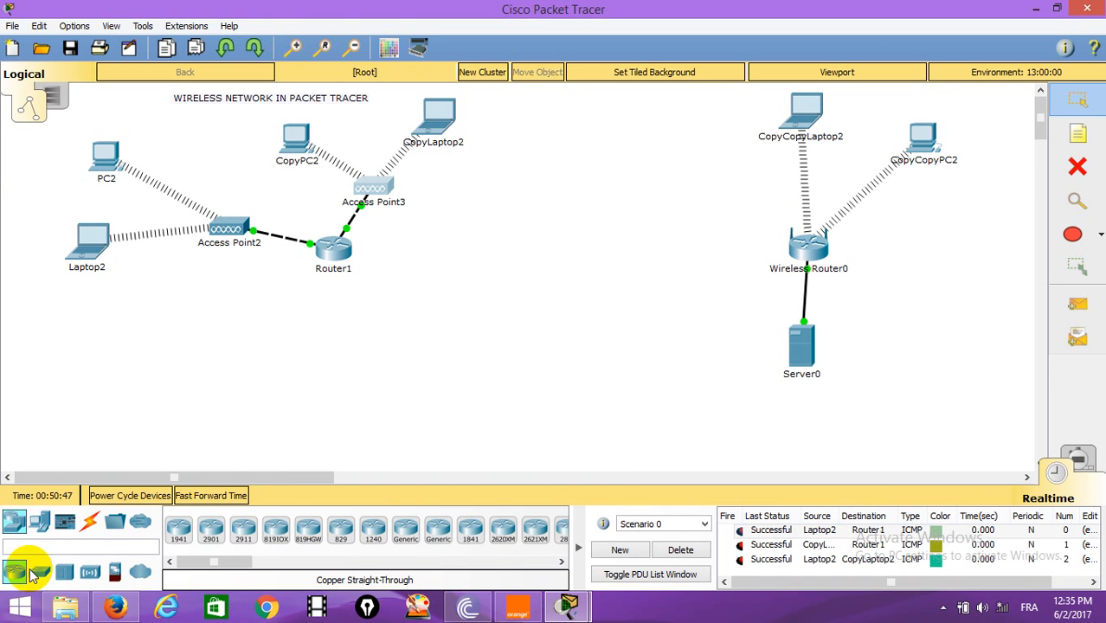
pyautogui.click(39, 572)
pyautogui.moveTo(178, 527); pyautogui.dragTo(648, 267)
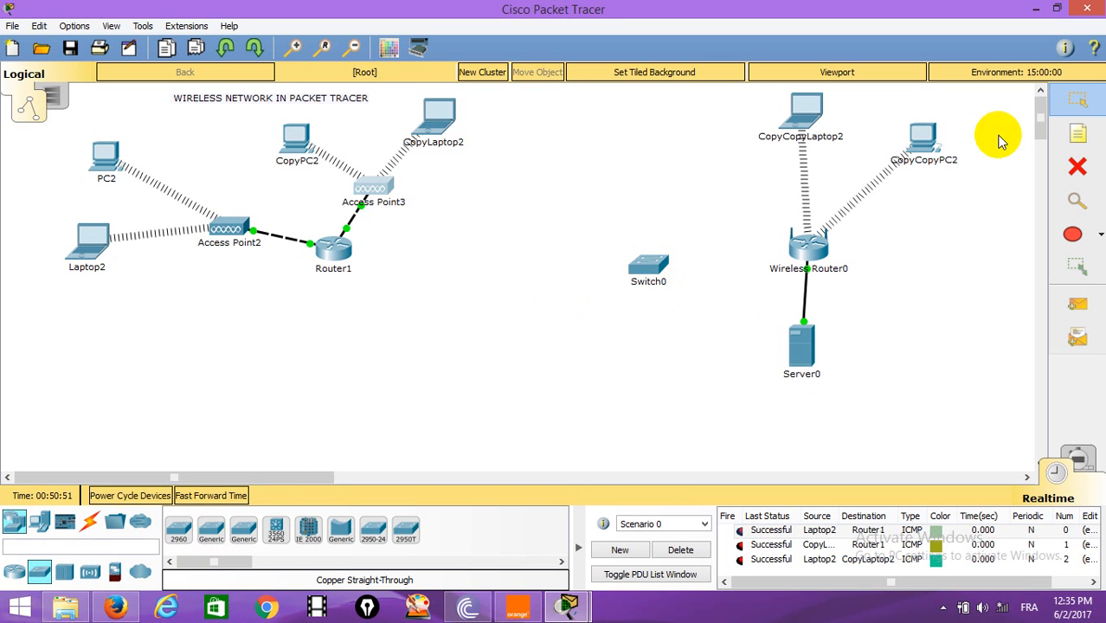
# Connect Switch0 to Wireless Router0 with a copper straight-through cable and move the switch slightly up to line up with the routers.
pyautogui.click(90, 522)
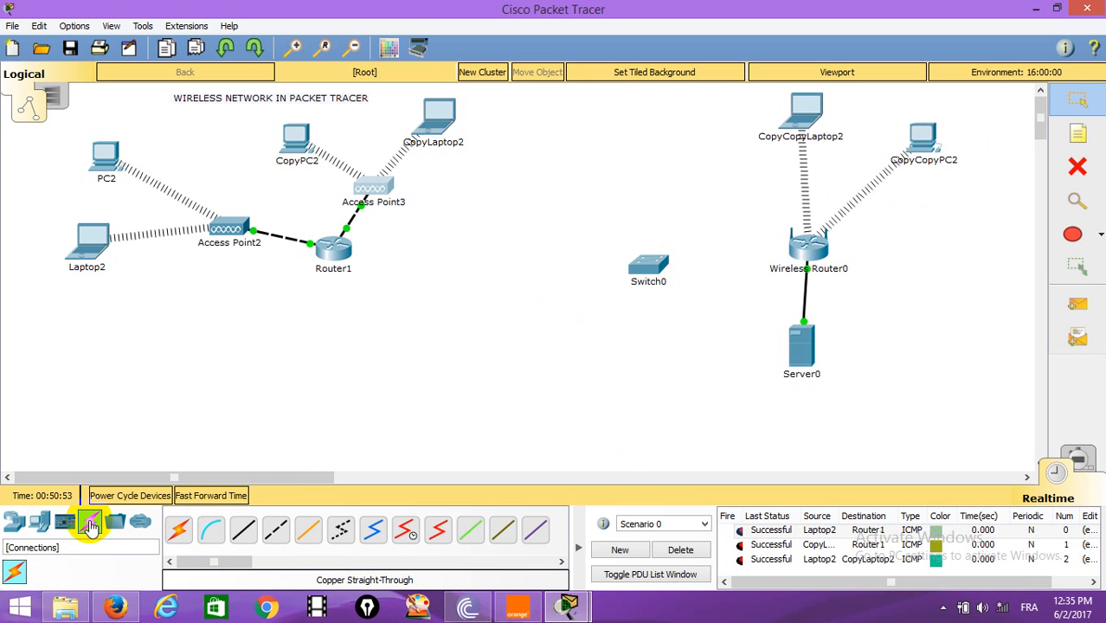
pyautogui.click(244, 530)
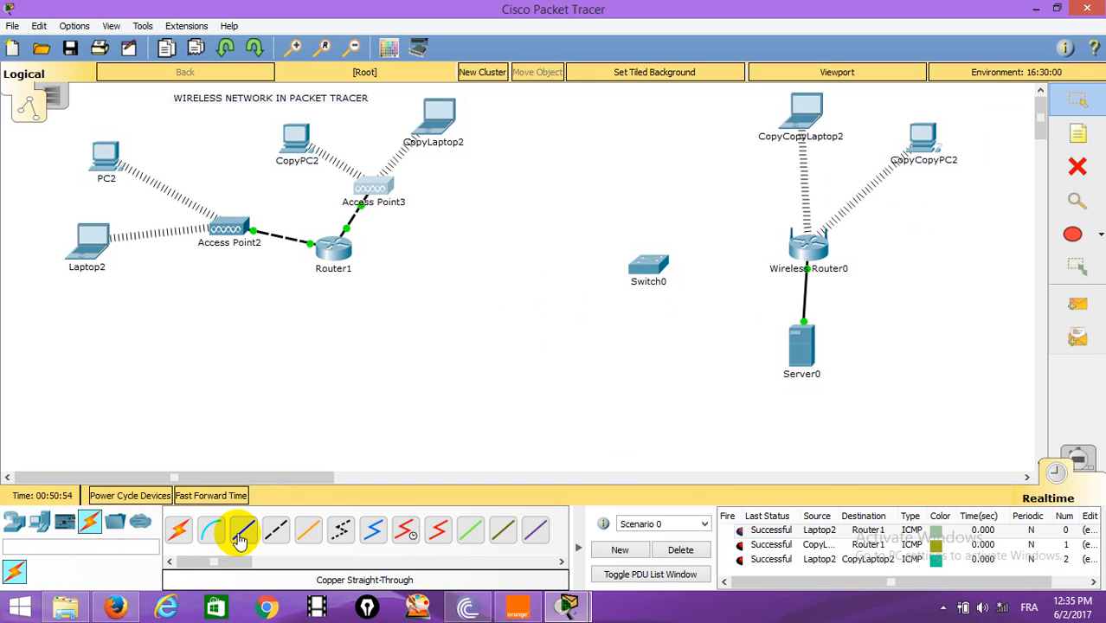
pyautogui.click(660, 266)
pyautogui.click(693, 31)
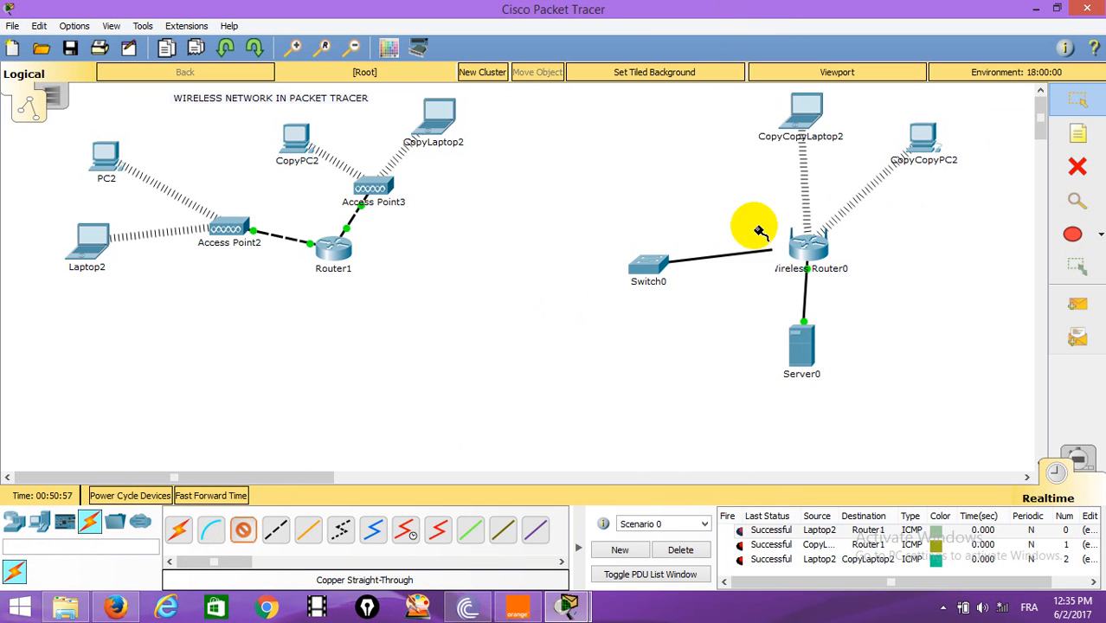
pyautogui.click(805, 256)
pyautogui.click(838, 258)
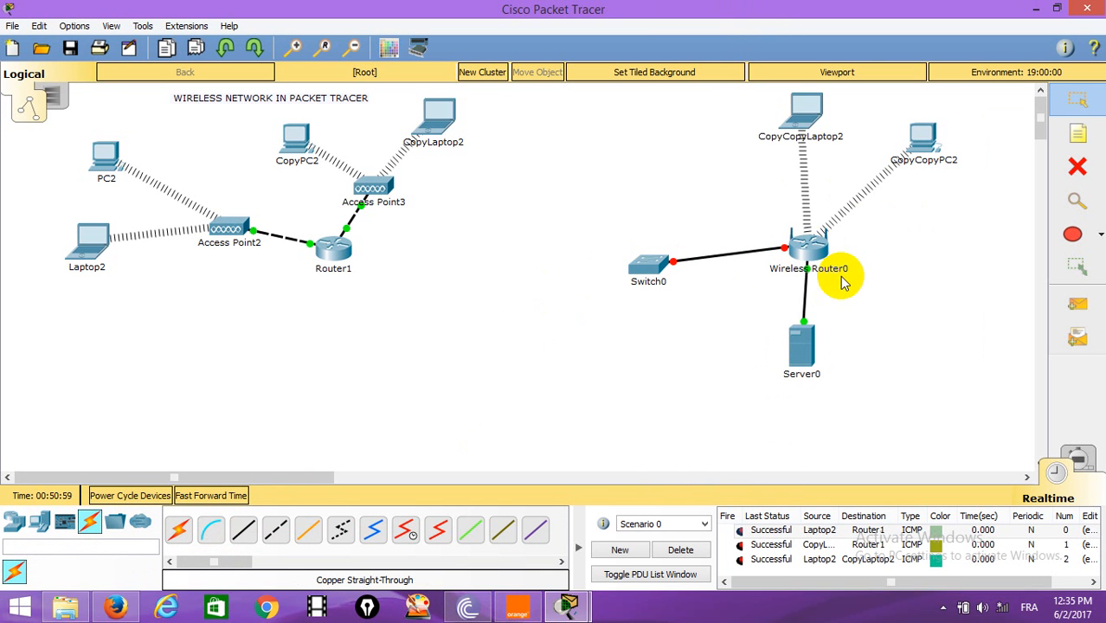
pyautogui.click(1078, 167)
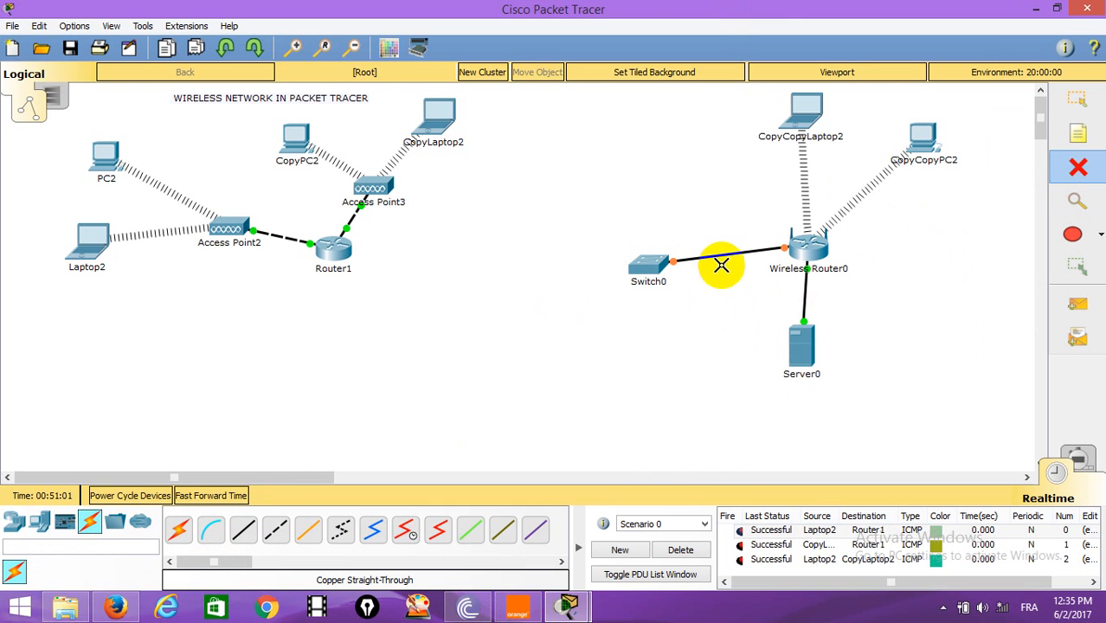
pyautogui.click(1078, 100)
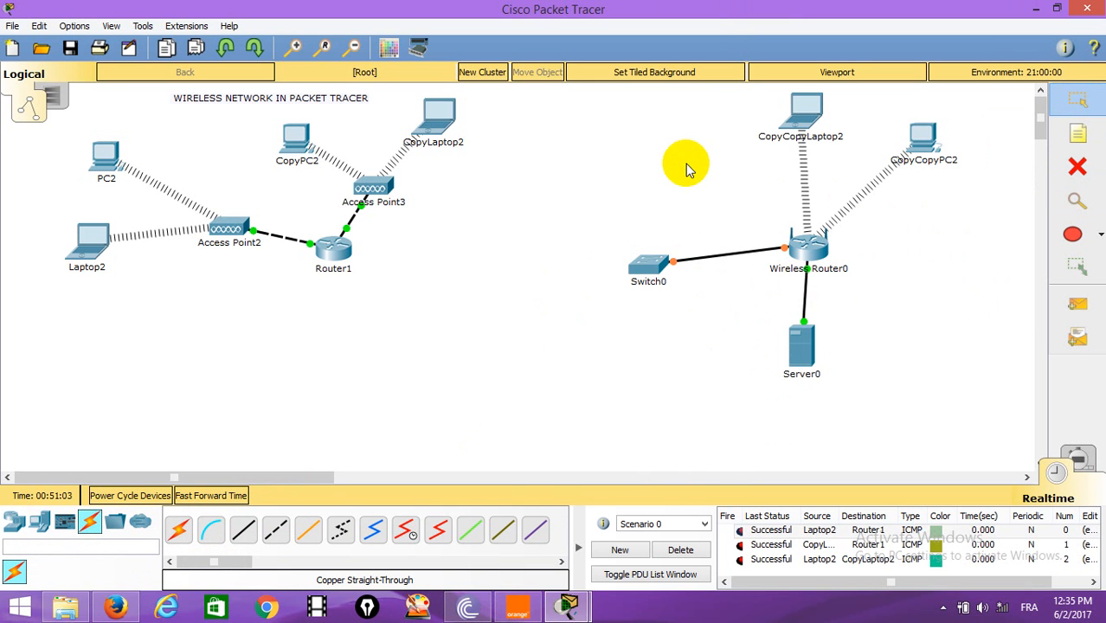
pyautogui.moveTo(654, 255); pyautogui.dragTo(649, 245)
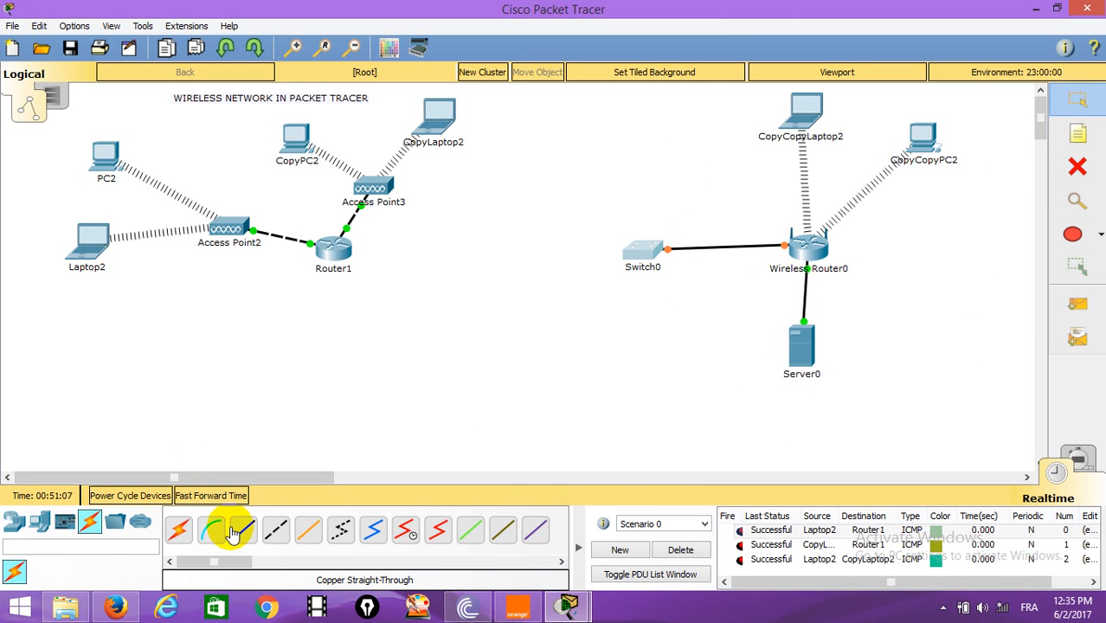
# Connect Router1 to Switch0 using an automatically chosen connection type, and shift the switch slightly upward.
pyautogui.click(179, 530)
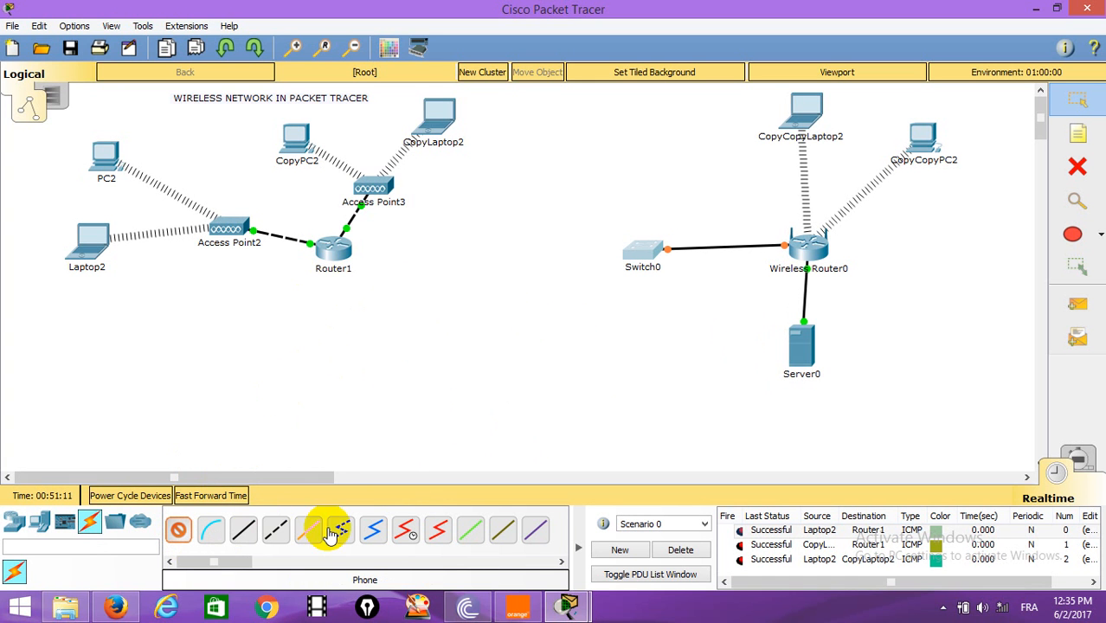
pyautogui.click(243, 530)
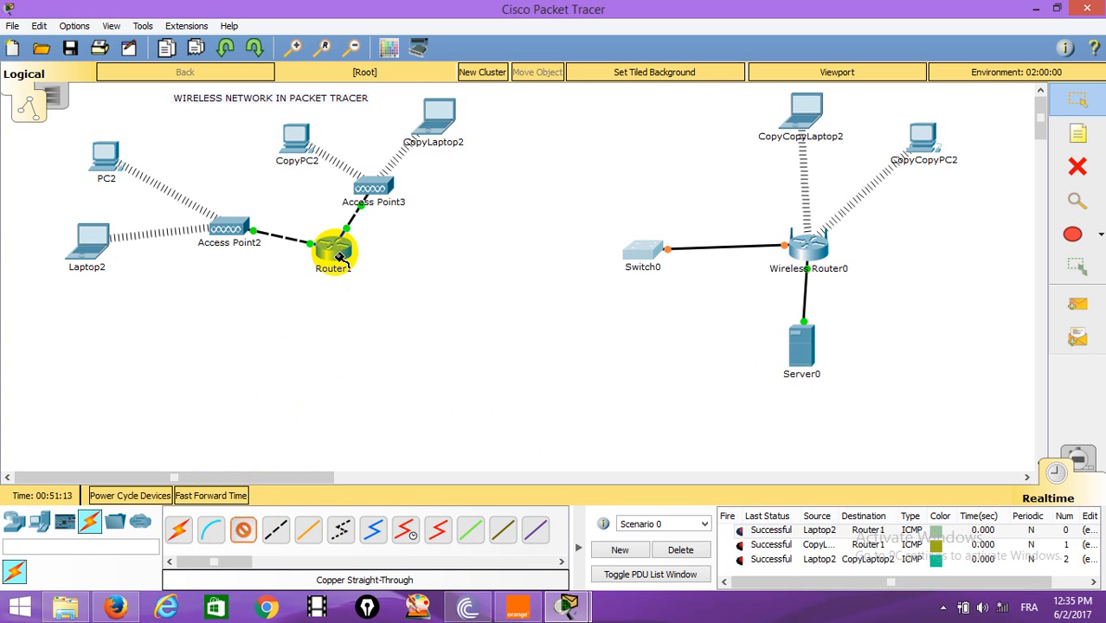
pyautogui.click(180, 535)
pyautogui.click(325, 254)
pyautogui.click(663, 252)
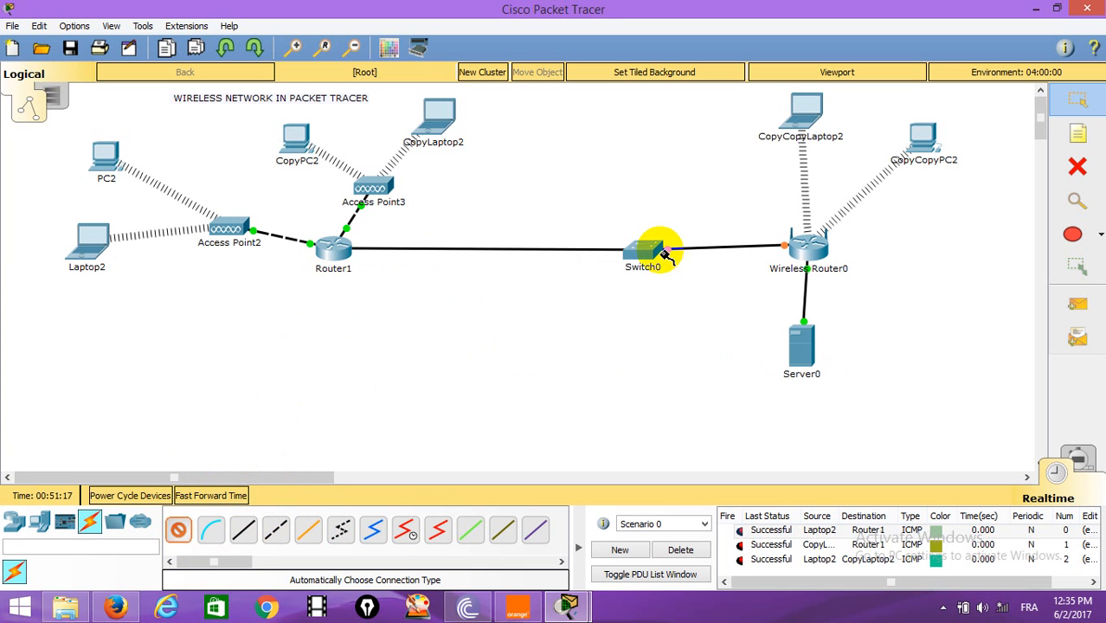
pyautogui.click(652, 256)
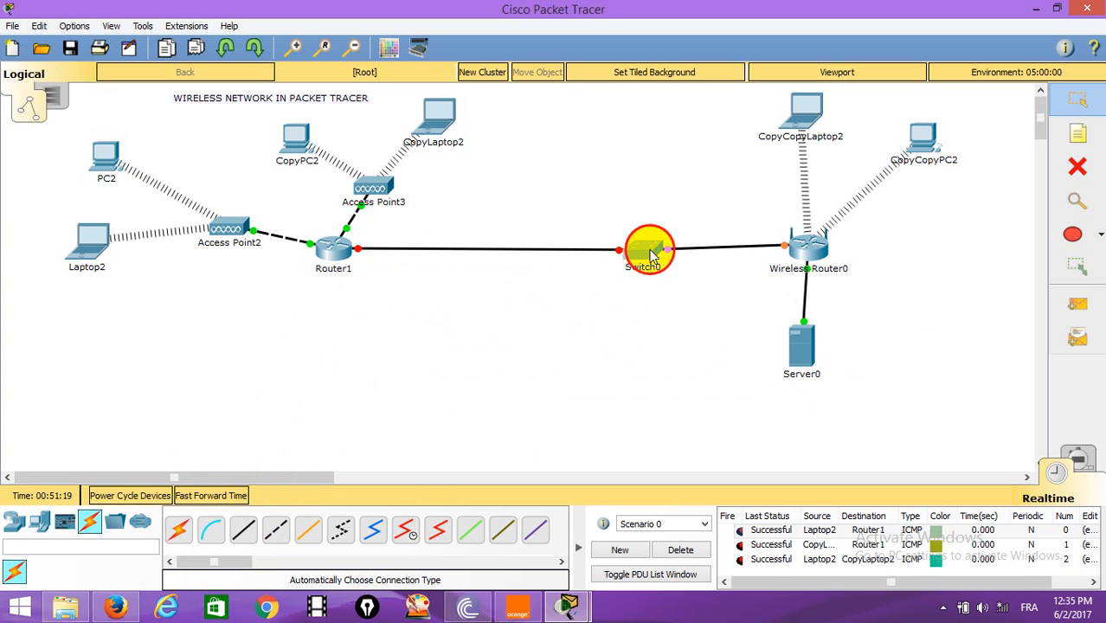
pyautogui.moveTo(652, 256); pyautogui.dragTo(652, 241)
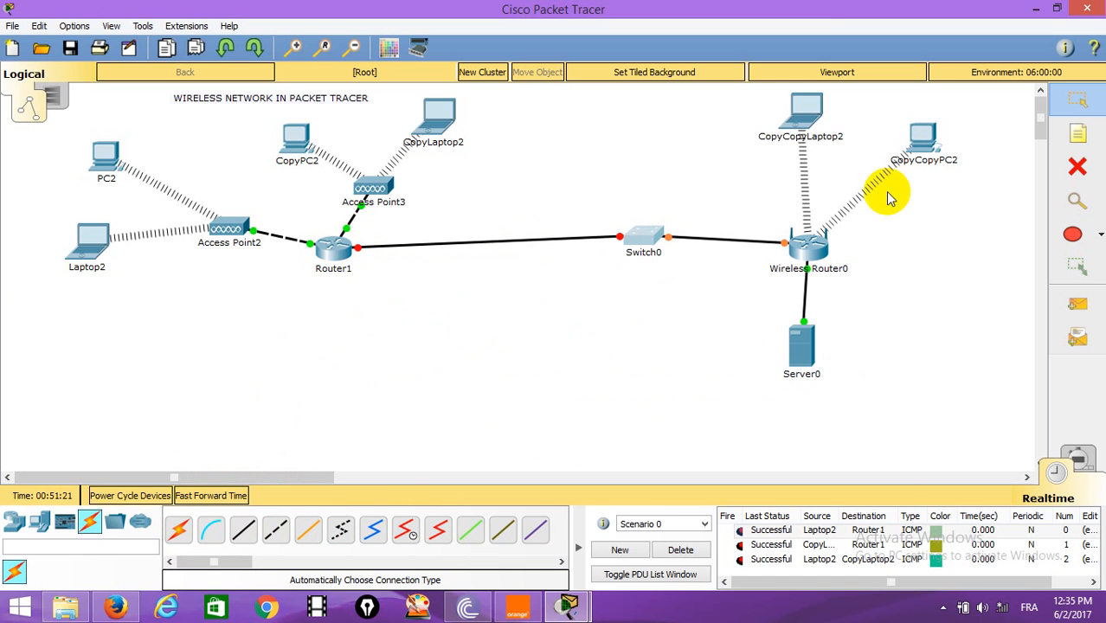
# Give CopyCopyLaptop2 the static IP address 192.168.1.6, subnet mask 255.255.255.0 and default gateway 192.168.1.1.
pyautogui.click(804, 109)
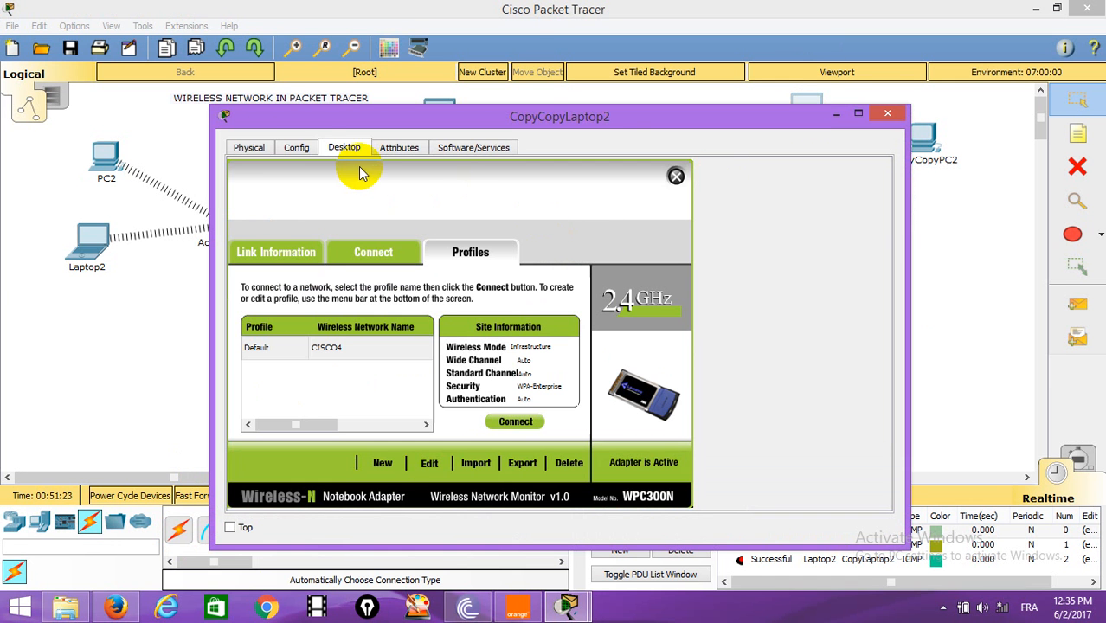
pyautogui.click(676, 175)
pyautogui.click(275, 211)
pyautogui.click(480, 215)
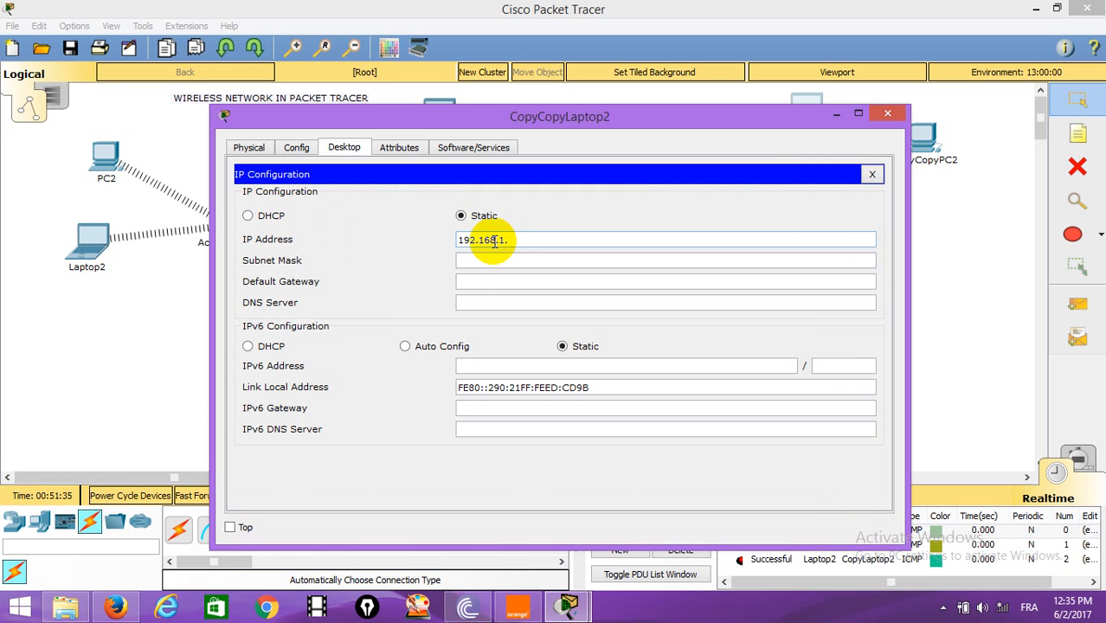
pyautogui.click(504, 260)
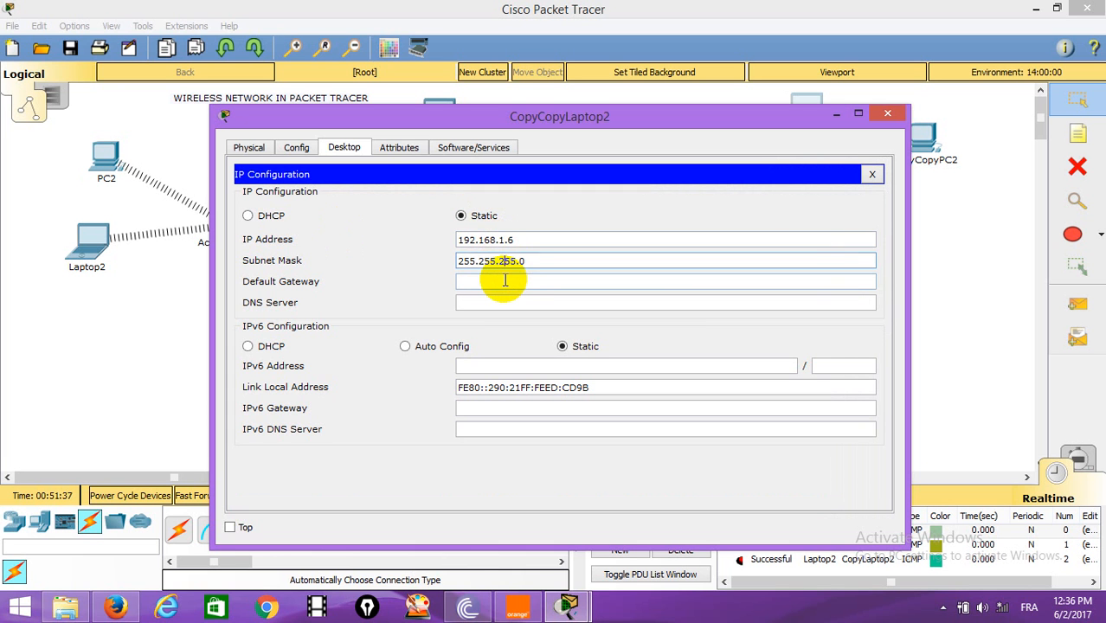
pyautogui.click(503, 281)
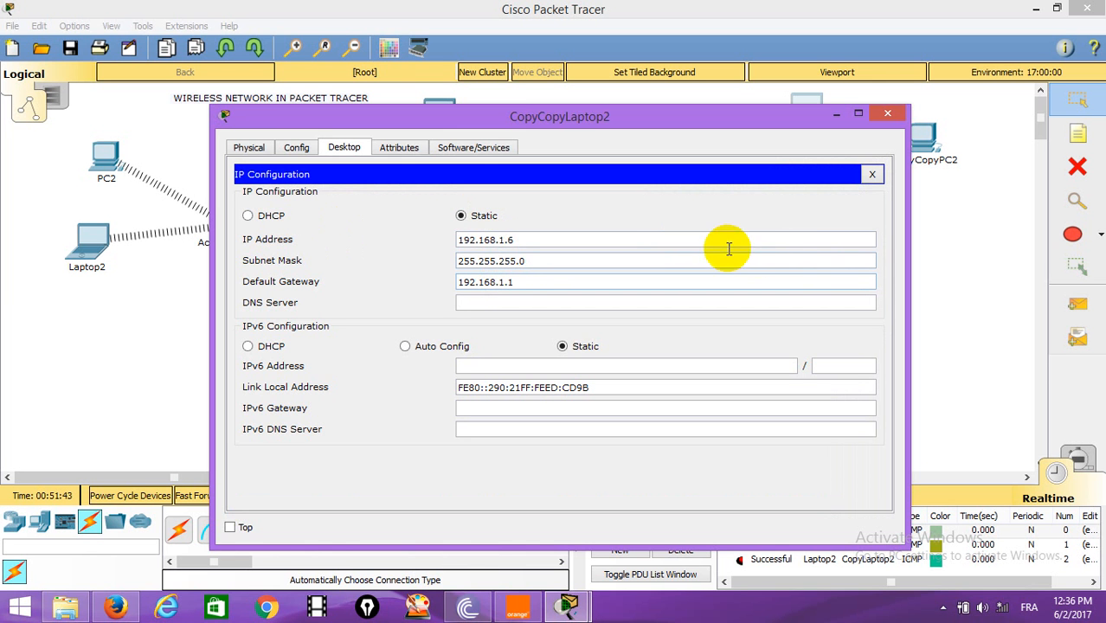
pyautogui.click(887, 114)
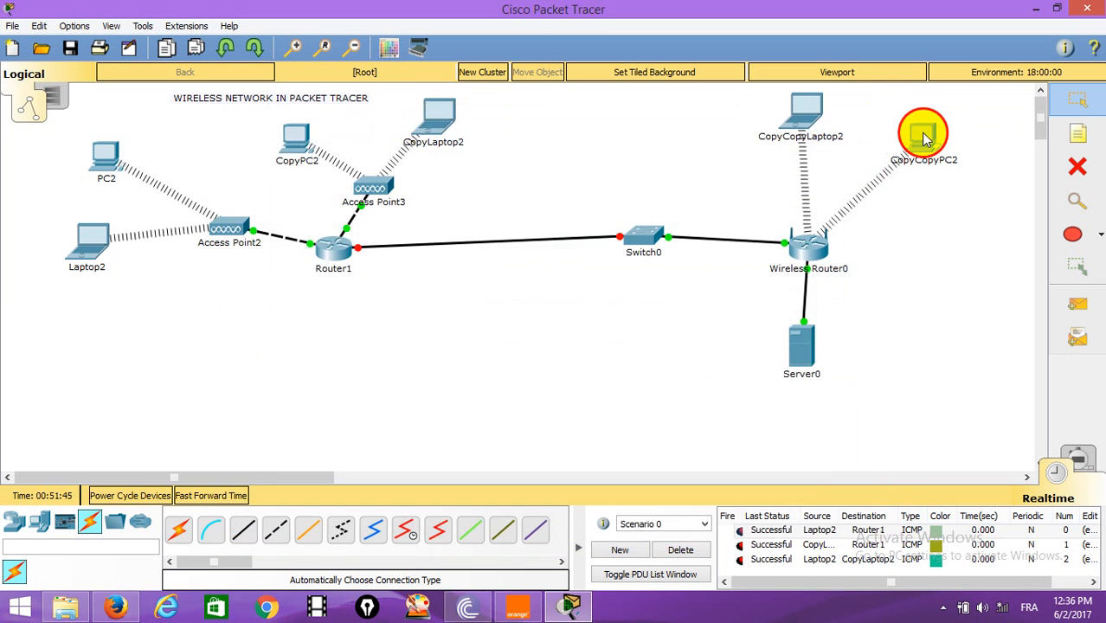
# Give CopyCopyPC2 the static IP address 192.168.1.7 with subnet mask 255.255.255.0, and fill in its default gateway.
pyautogui.click(924, 136)
pyautogui.click(303, 235)
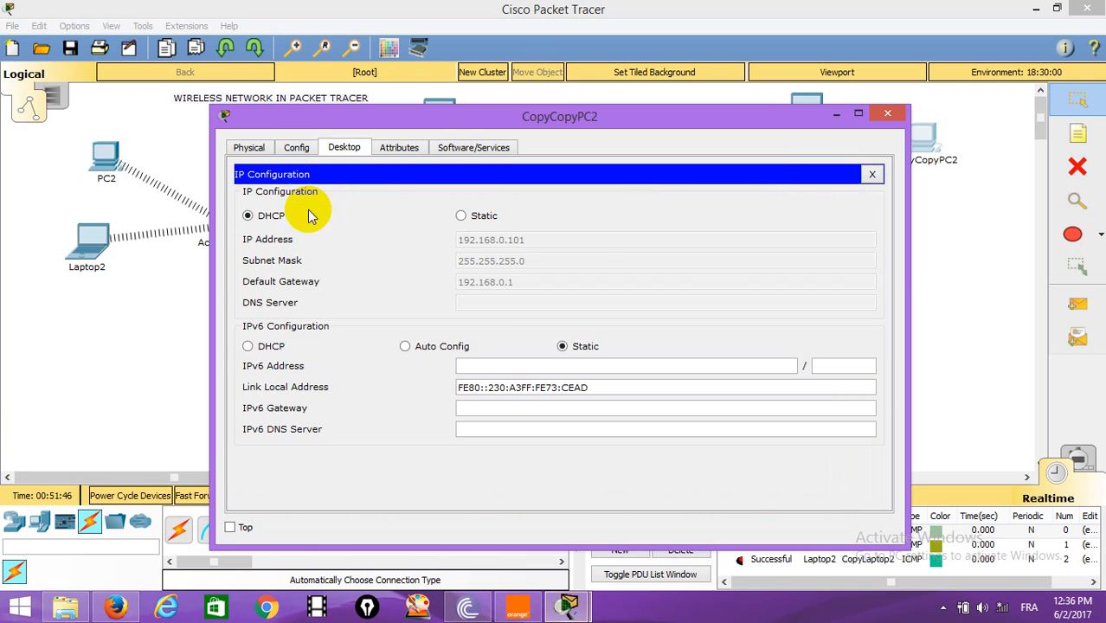
pyautogui.click(483, 216)
pyautogui.click(499, 239)
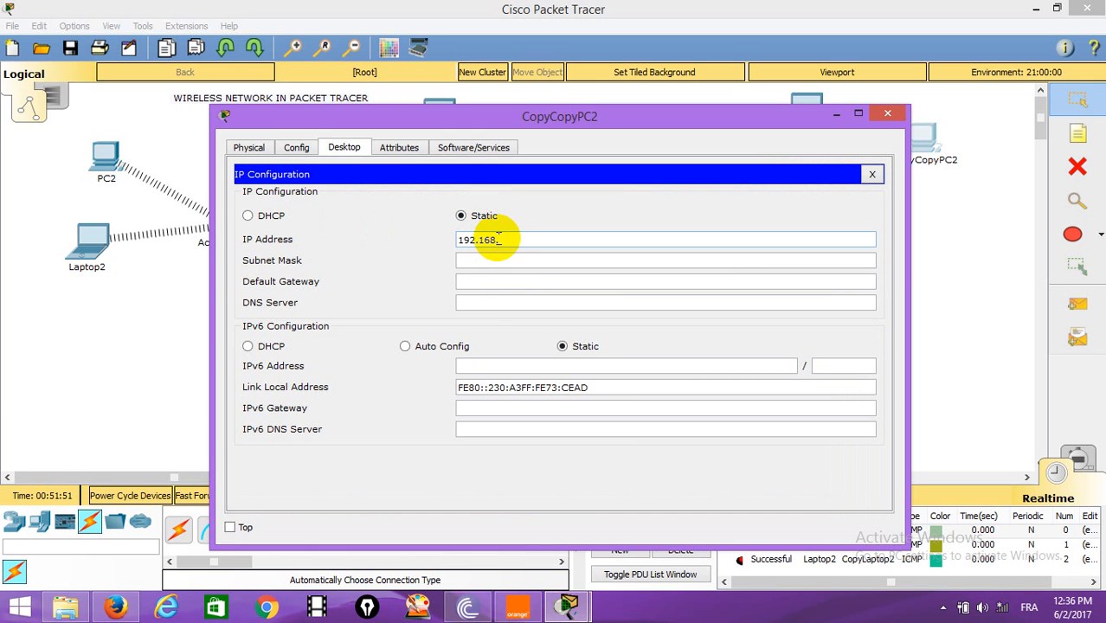
pyautogui.write('192.168.1.7')
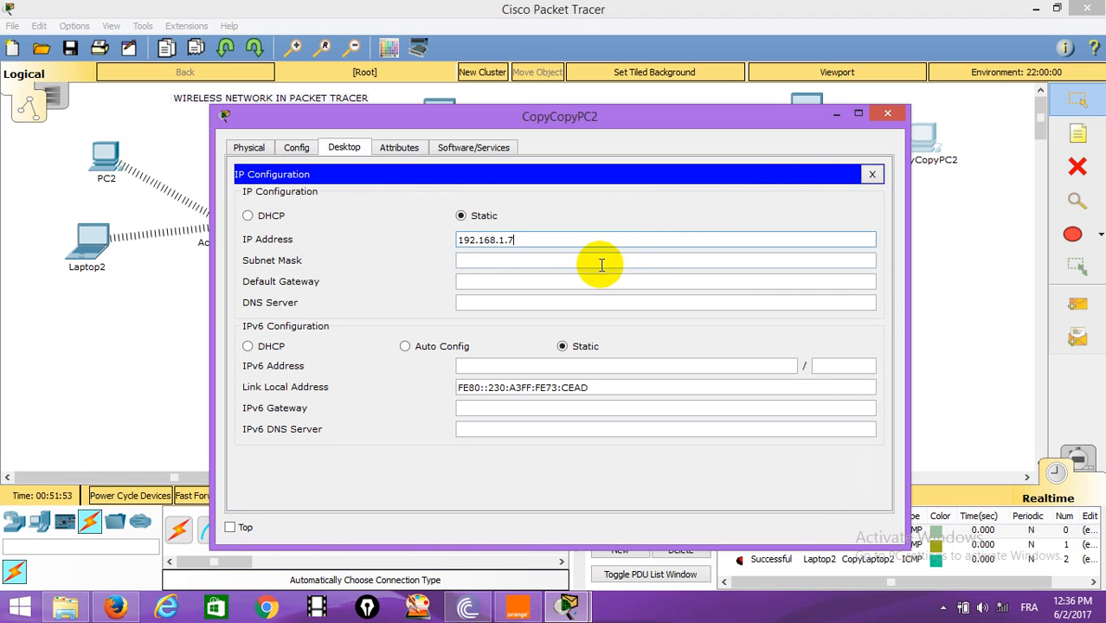
pyautogui.click(586, 261)
pyautogui.click(567, 283)
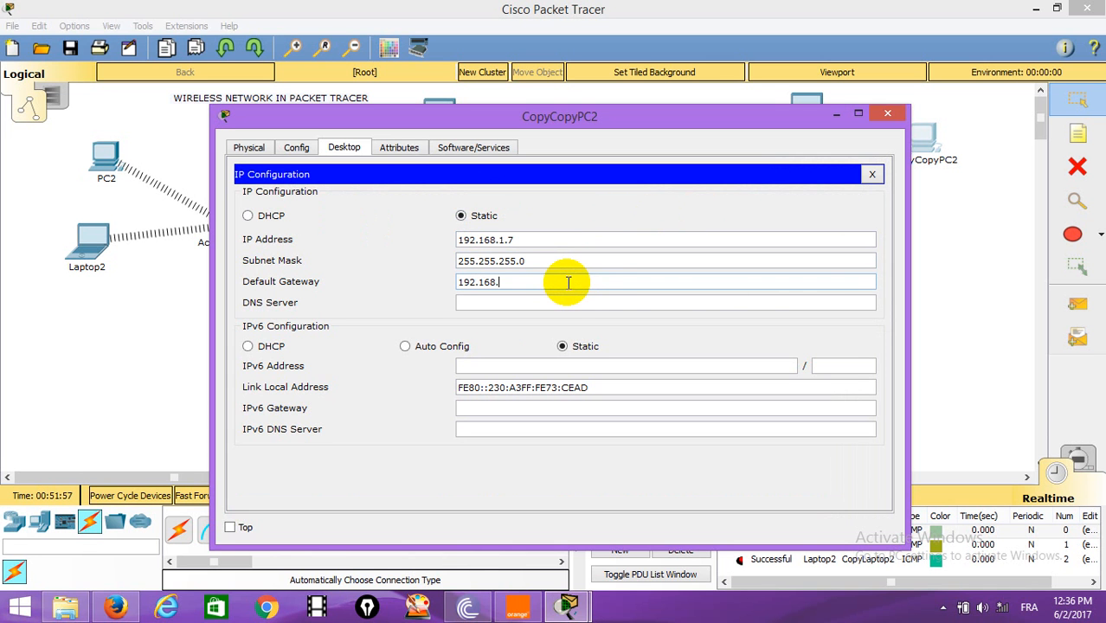
pyautogui.click(885, 116)
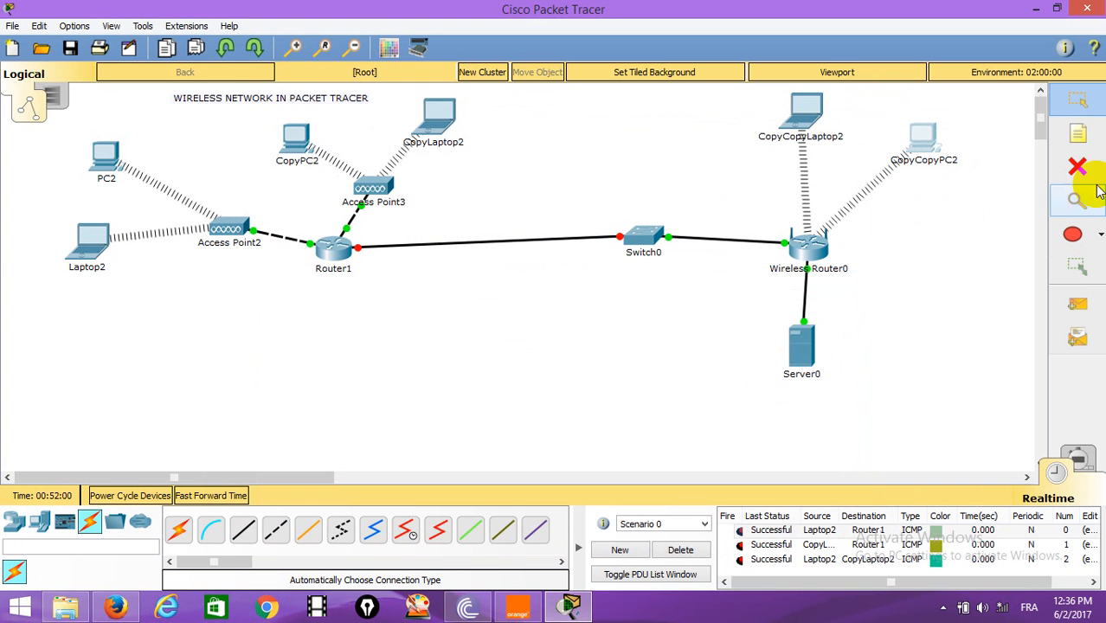
# Clear the old PDU results and test connectivity with a simple PDU from CopyCopyLaptop2 to CopyCopyPC2.
pyautogui.click(681, 550)
pyautogui.click(1078, 303)
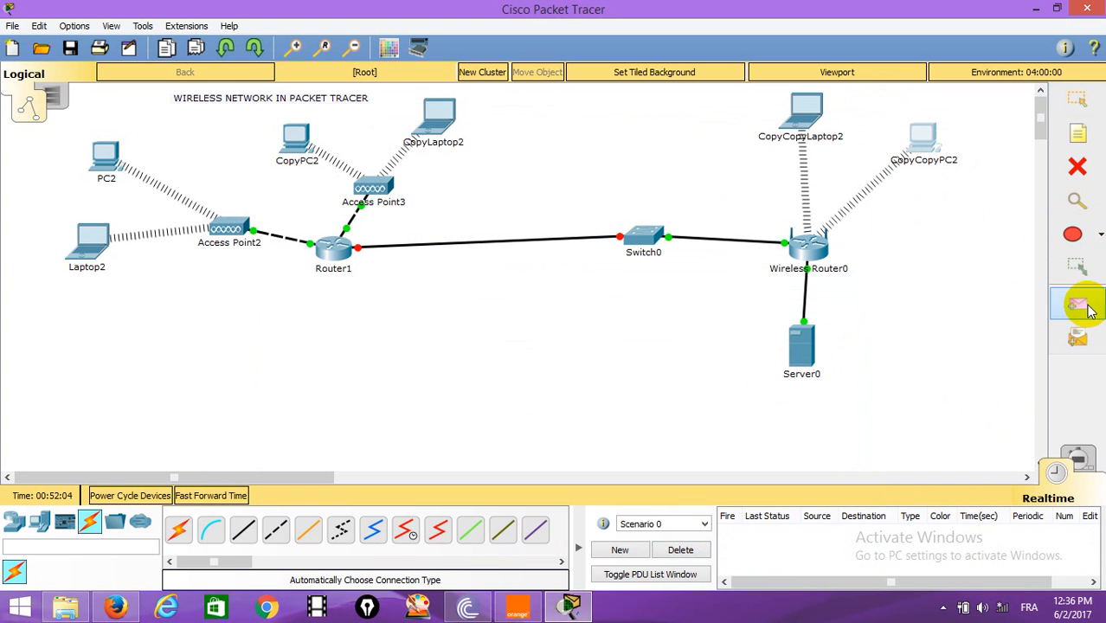
pyautogui.click(796, 107)
pyautogui.click(919, 138)
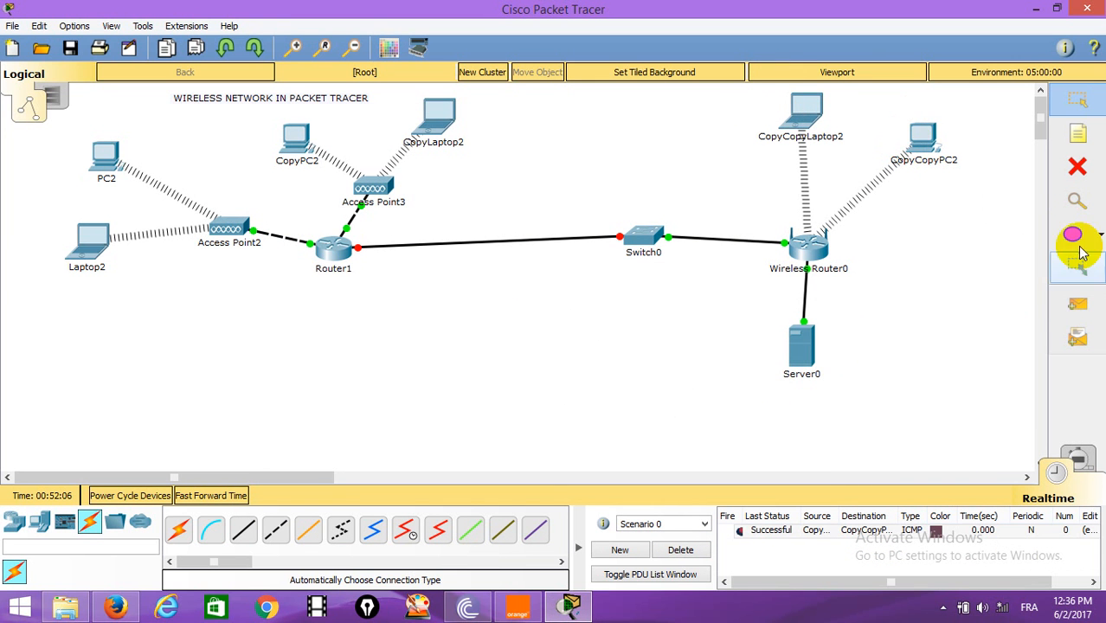
# Send simple PDUs from CopyCopyPC2 and from CopyCopyLaptop2 to Server0, and clear the PDU list.
pyautogui.click(1078, 304)
pyautogui.click(919, 147)
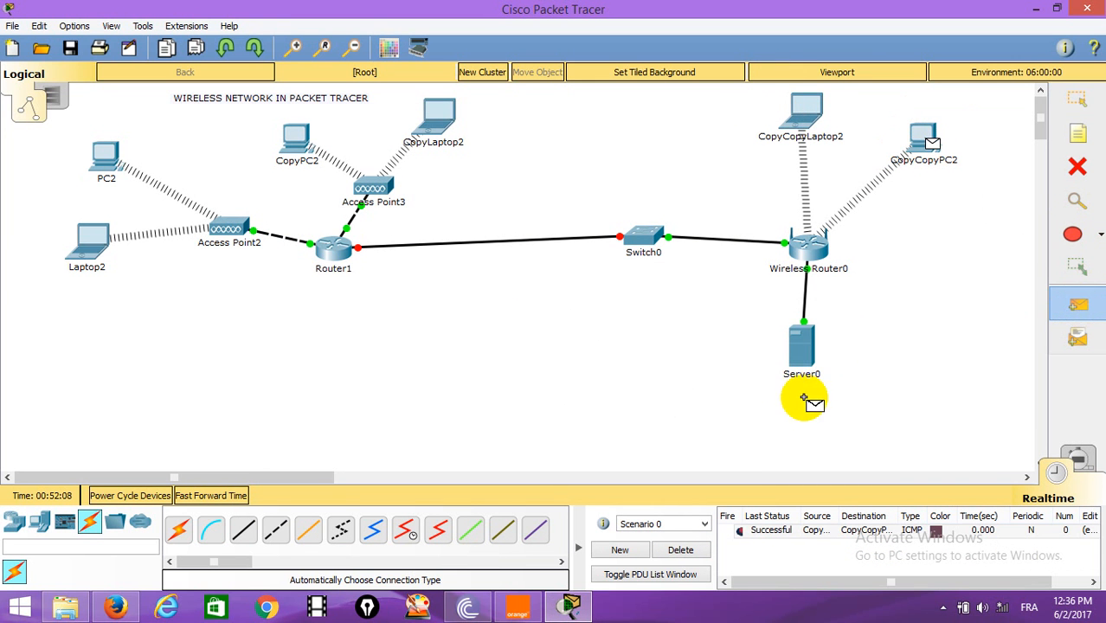
pyautogui.click(797, 342)
pyautogui.click(1078, 303)
pyautogui.click(805, 111)
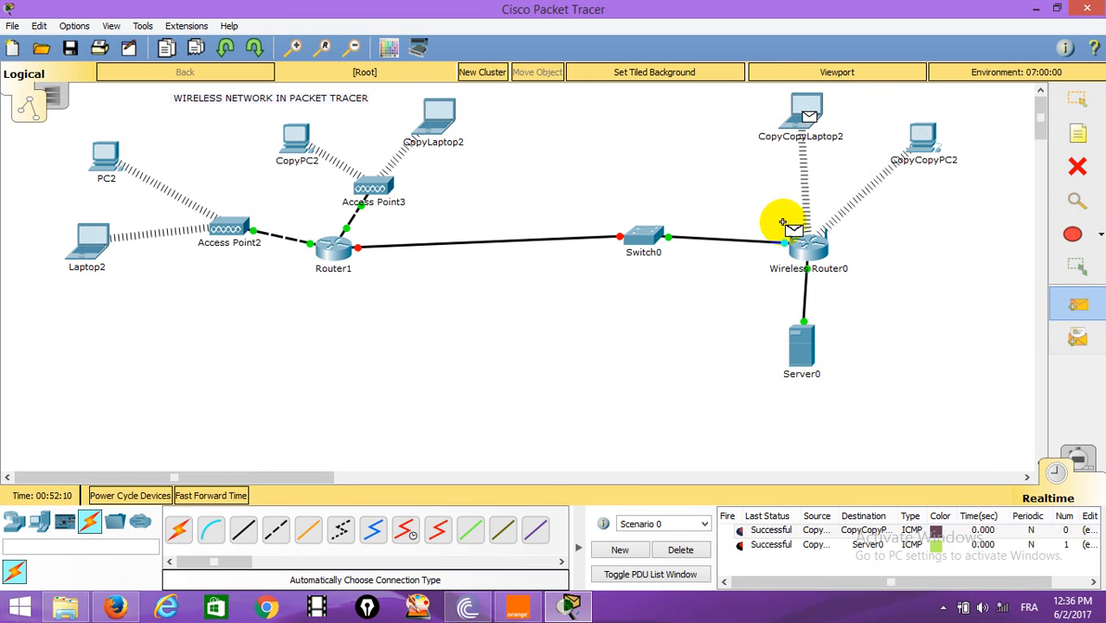
pyautogui.click(795, 342)
pyautogui.click(680, 551)
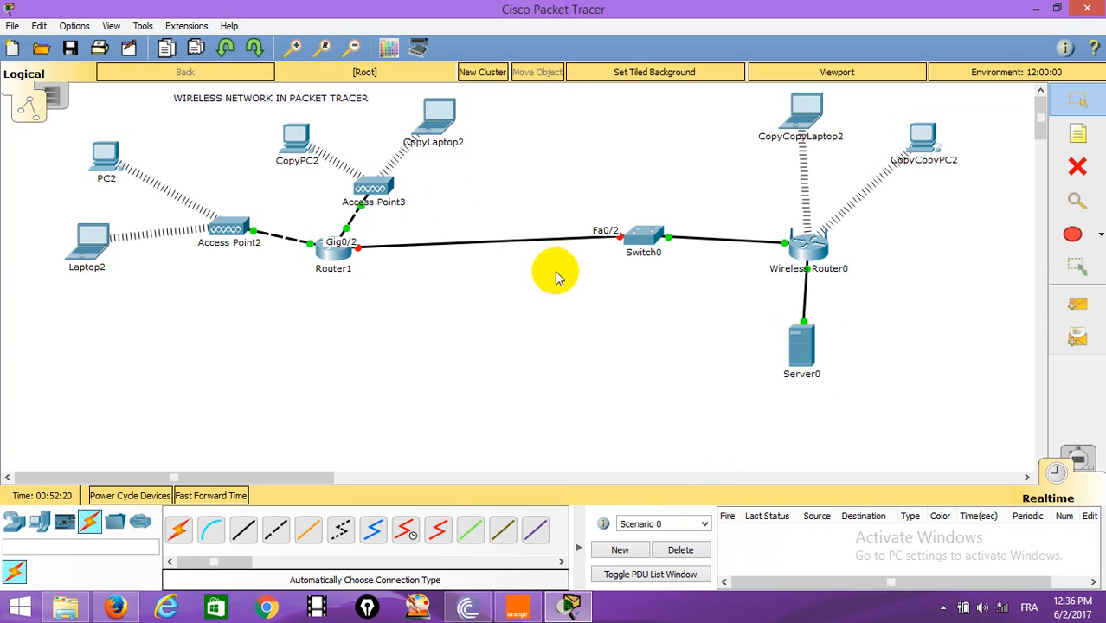
# Delete the cable between Router1 and Switch0.
pyautogui.click(1077, 170)
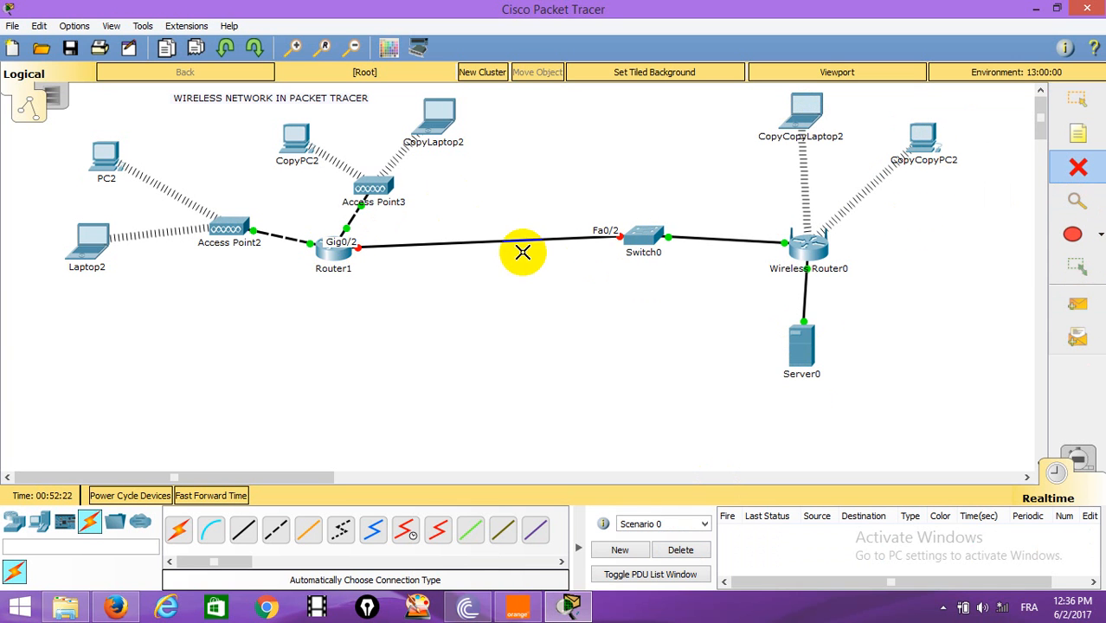
pyautogui.click(522, 243)
pyautogui.click(1075, 102)
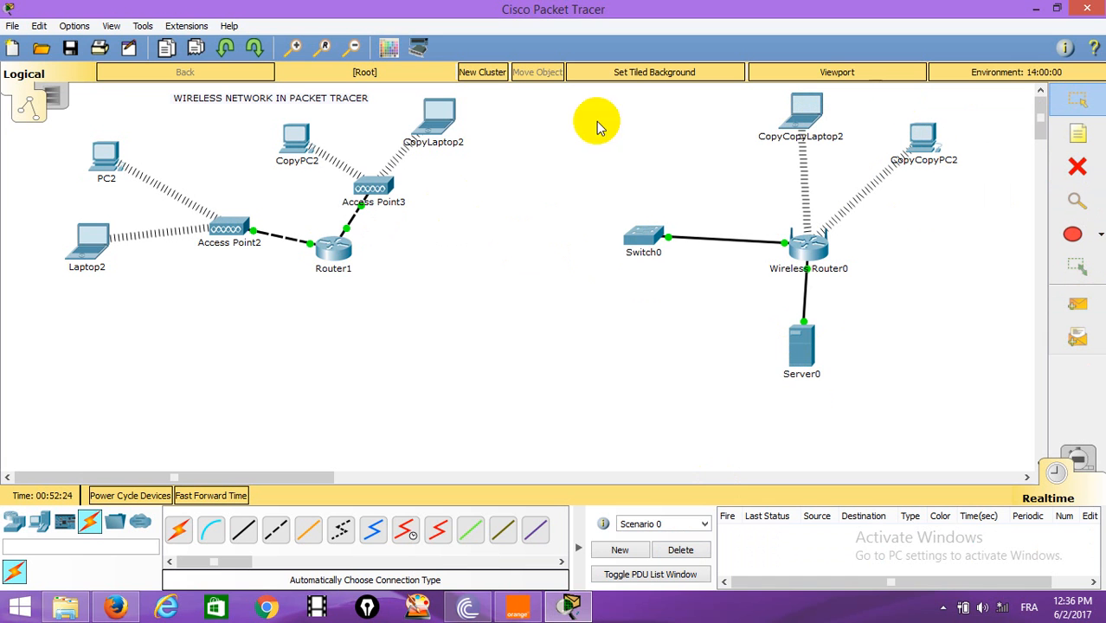
# Open Router1's command line and enter global configuration mode with en and conf t.
pyautogui.click(340, 247)
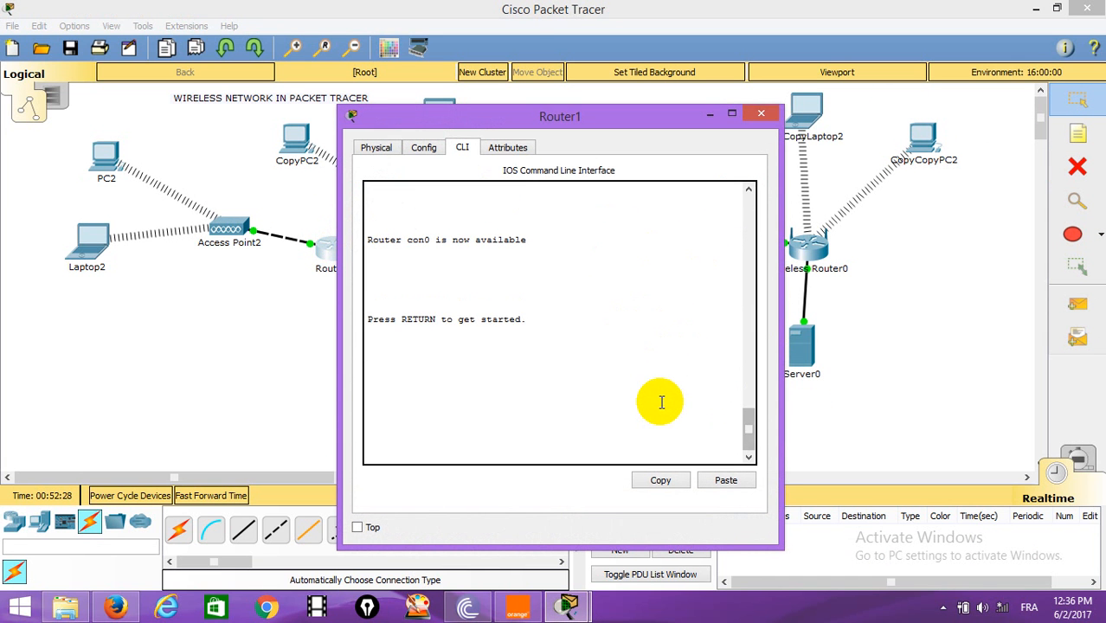
pyautogui.press('Return')
pyautogui.press('Return')
pyautogui.press('Return')
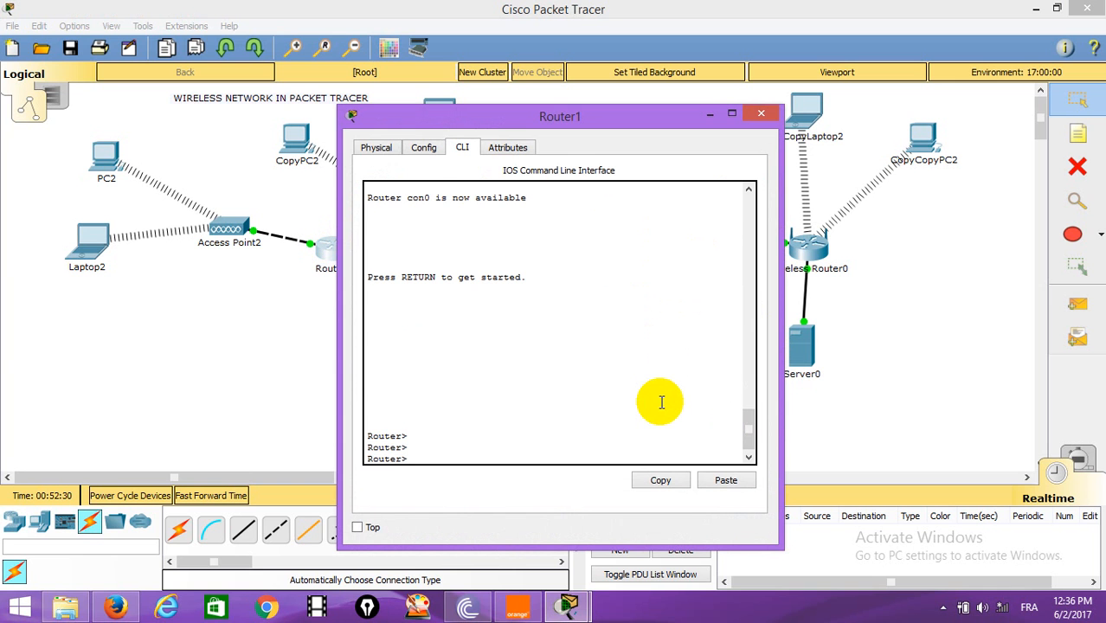
pyautogui.click(732, 114)
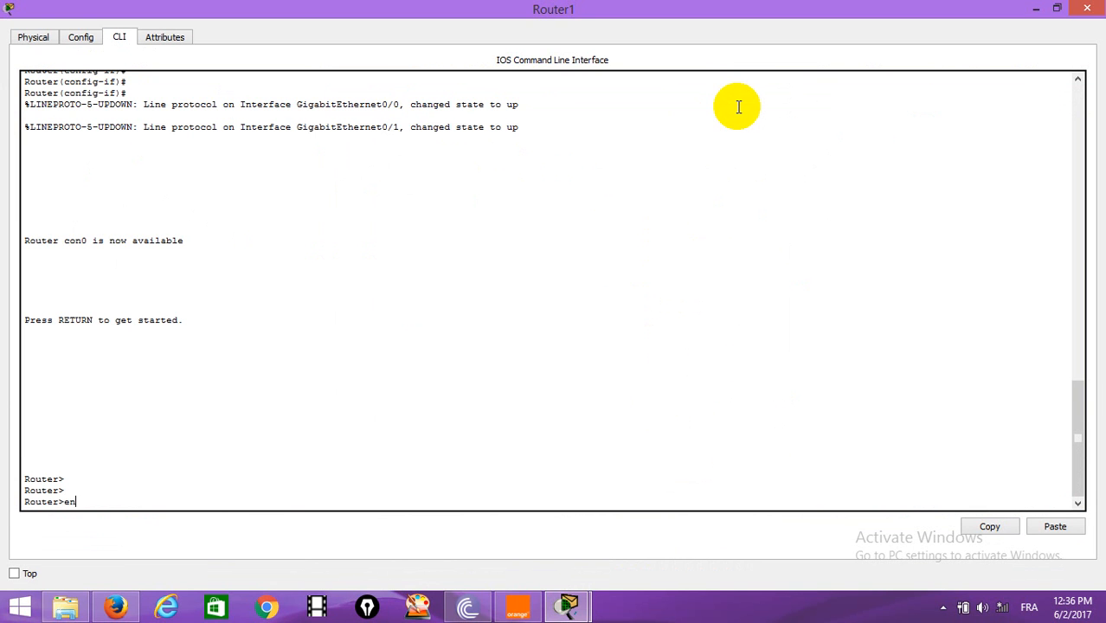
pyautogui.write('en')
pyautogui.press('Return')
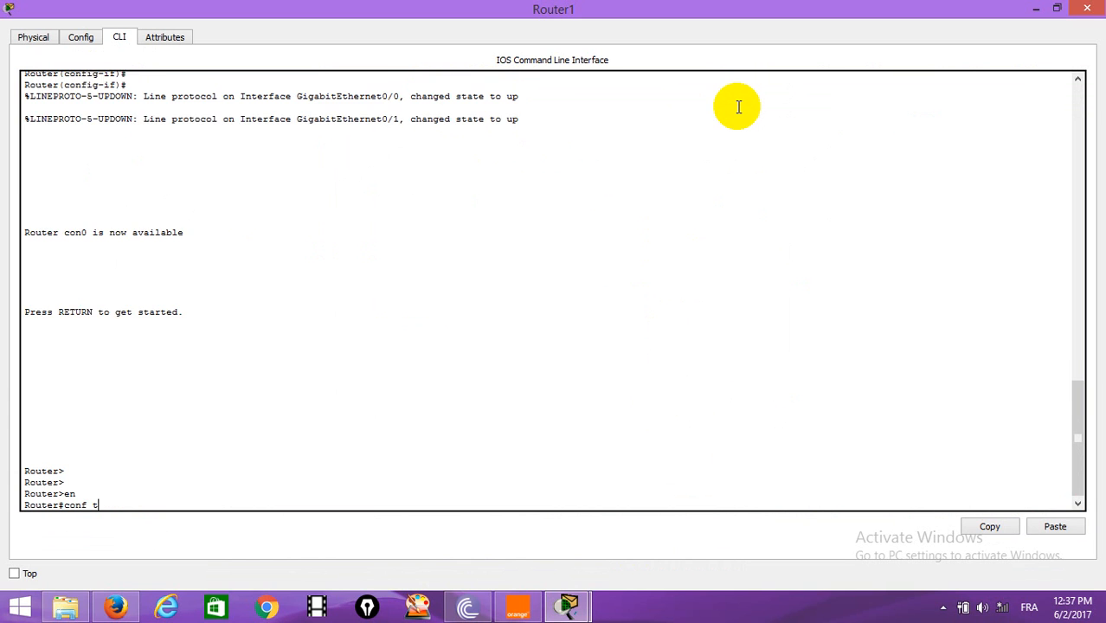
pyautogui.write('conf t')
pyautogui.press('Return')
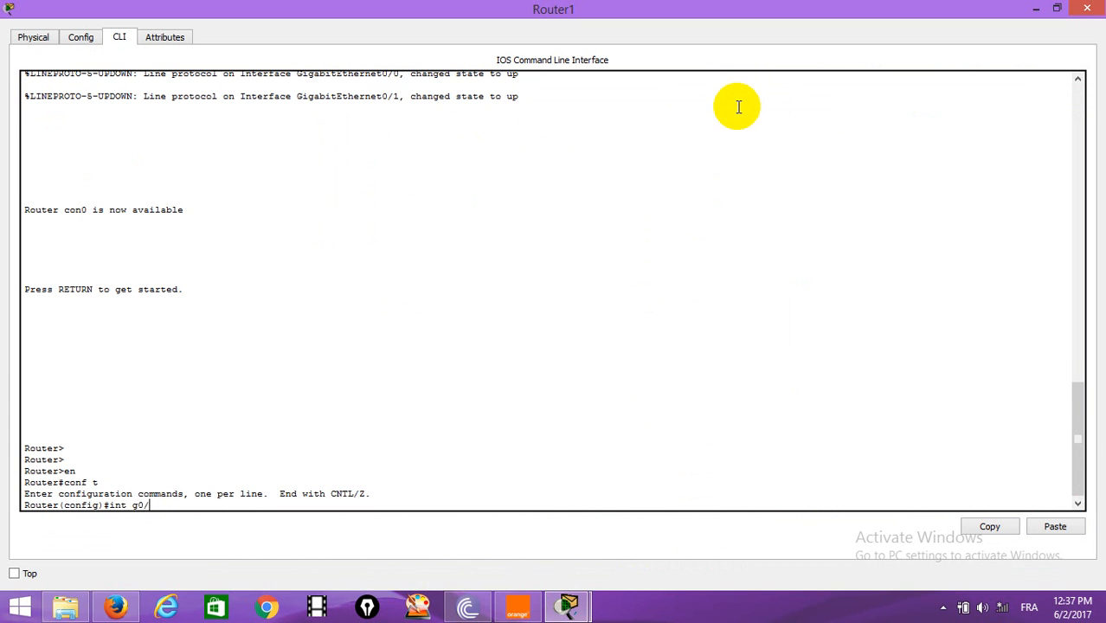
# Assign IP address 192.168.1.1 with mask 255.255.255.0 to interface g0/2 on Router1.
pyautogui.press('Return')
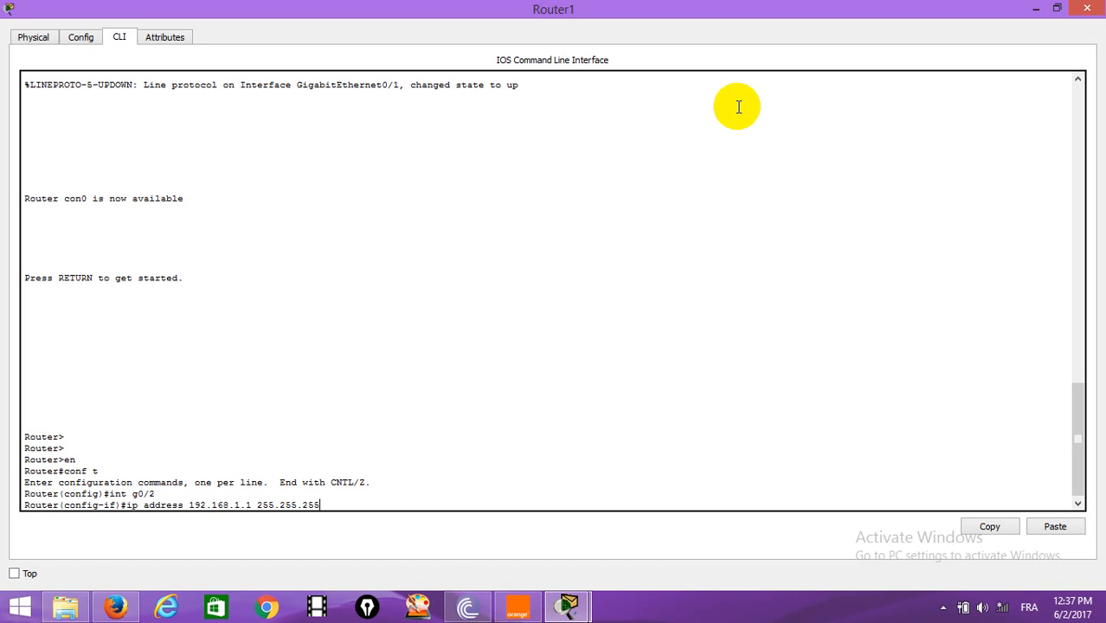
pyautogui.press('Return')
pyautogui.press('Return')
pyautogui.press('Return')
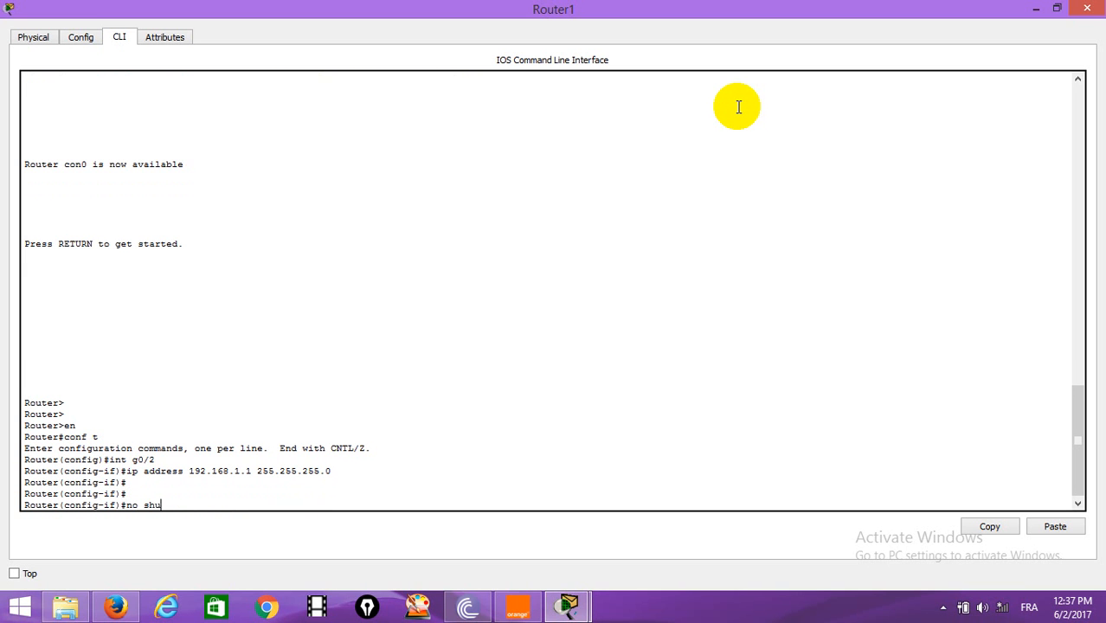
# Enable interface g0/2 with no shut and close the Router1 window.
pyautogui.write('no shut')
pyautogui.press('Return')
pyautogui.press('Return')
pyautogui.press('Return')
pyautogui.press('Return')
pyautogui.press('Return')
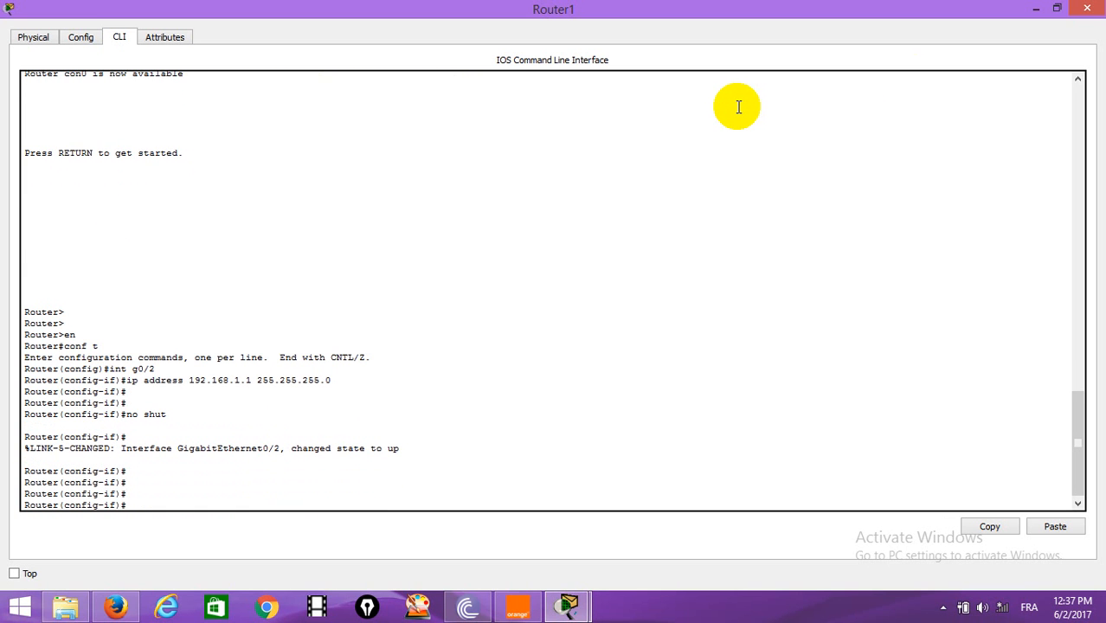
pyautogui.click(1087, 8)
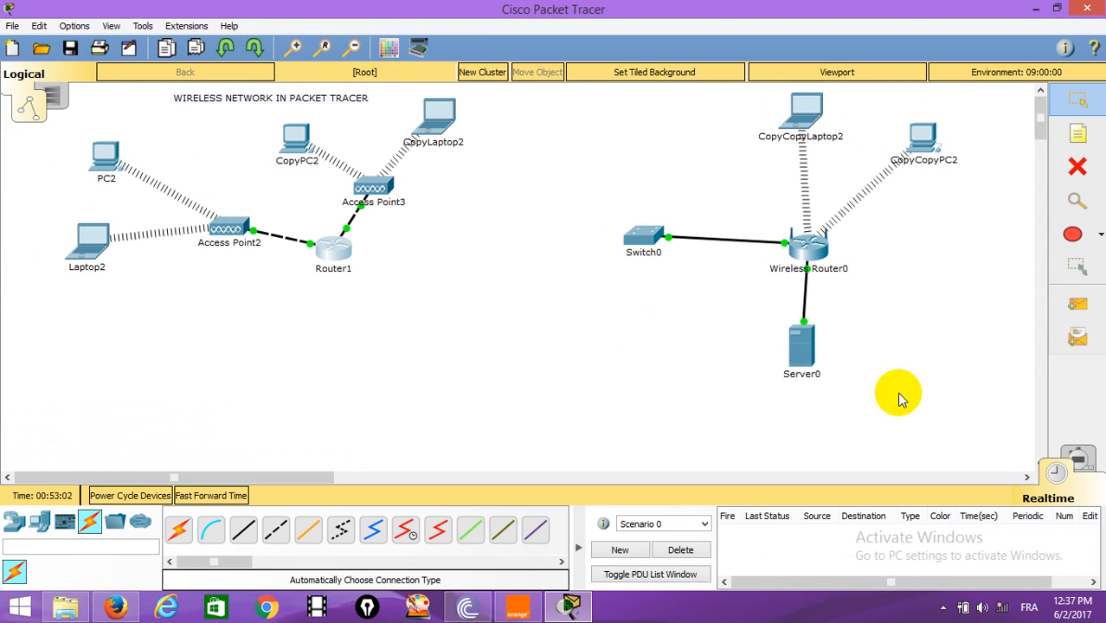
# Connect Router1 to Switch0 with an automatically chosen cable, and move Switch0 slightly down to level with the routers.
pyautogui.click(190, 541)
pyautogui.click(343, 252)
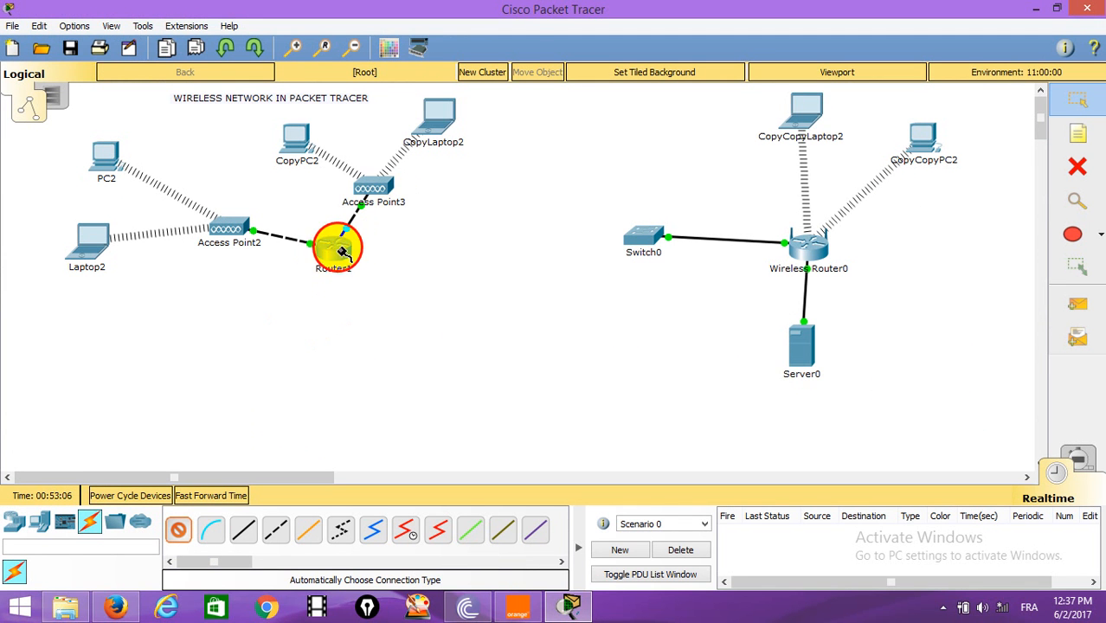
pyautogui.click(636, 235)
pyautogui.click(637, 323)
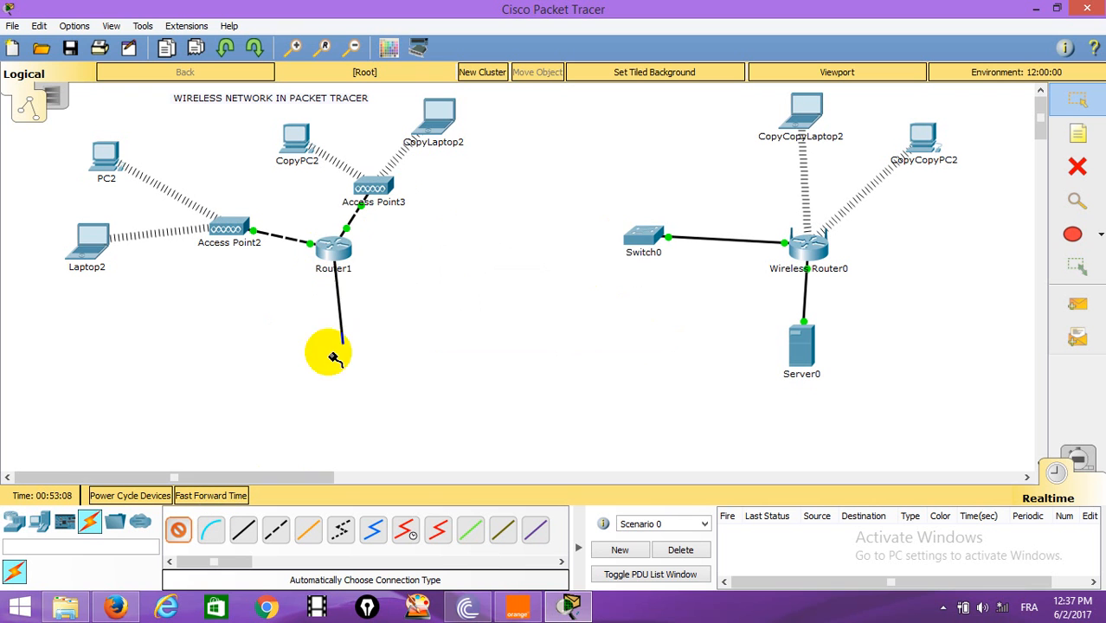
pyautogui.click(632, 234)
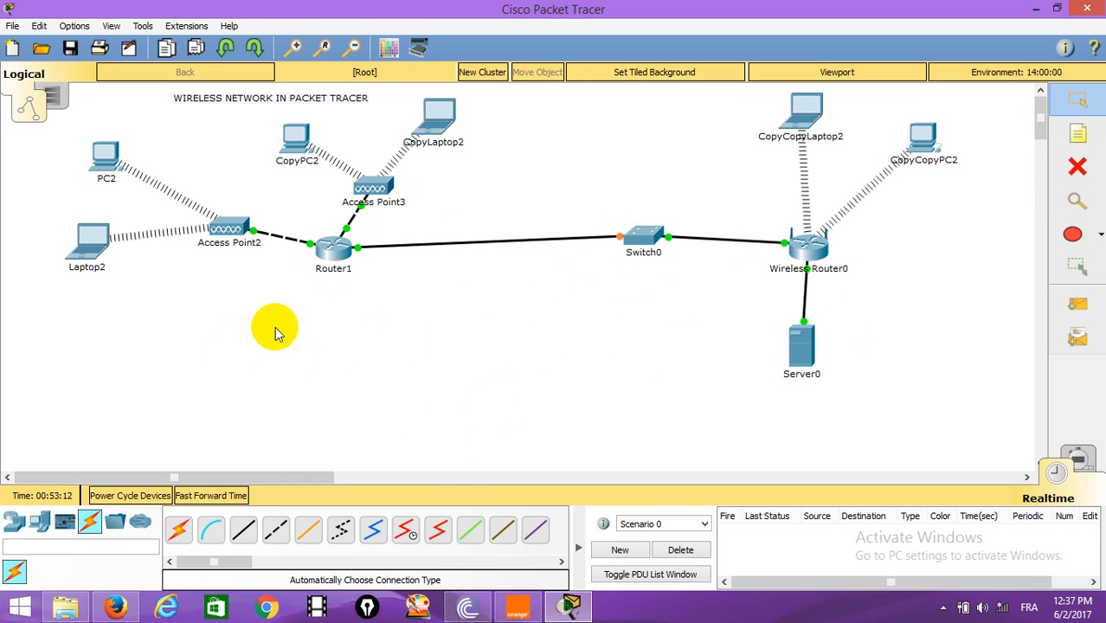
pyautogui.moveTo(654, 230); pyautogui.dragTo(658, 253)
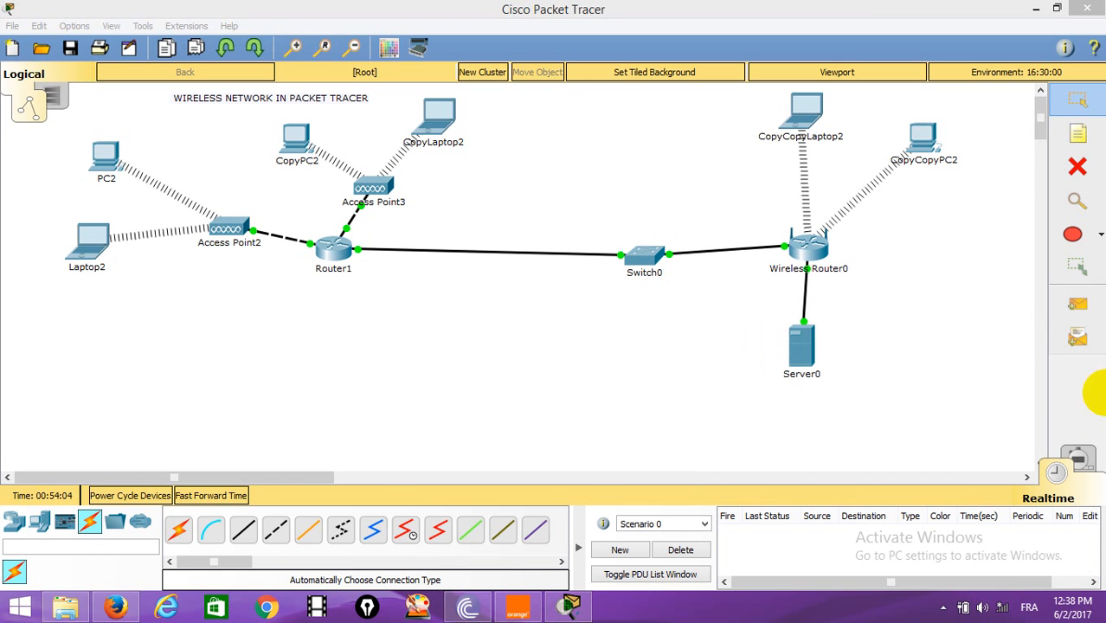
# Test connectivity with simple PDUs from CopyPC2 to Router1 and from CopyPC2 to Wireless Router0.
pyautogui.click(1078, 305)
pyautogui.click(296, 135)
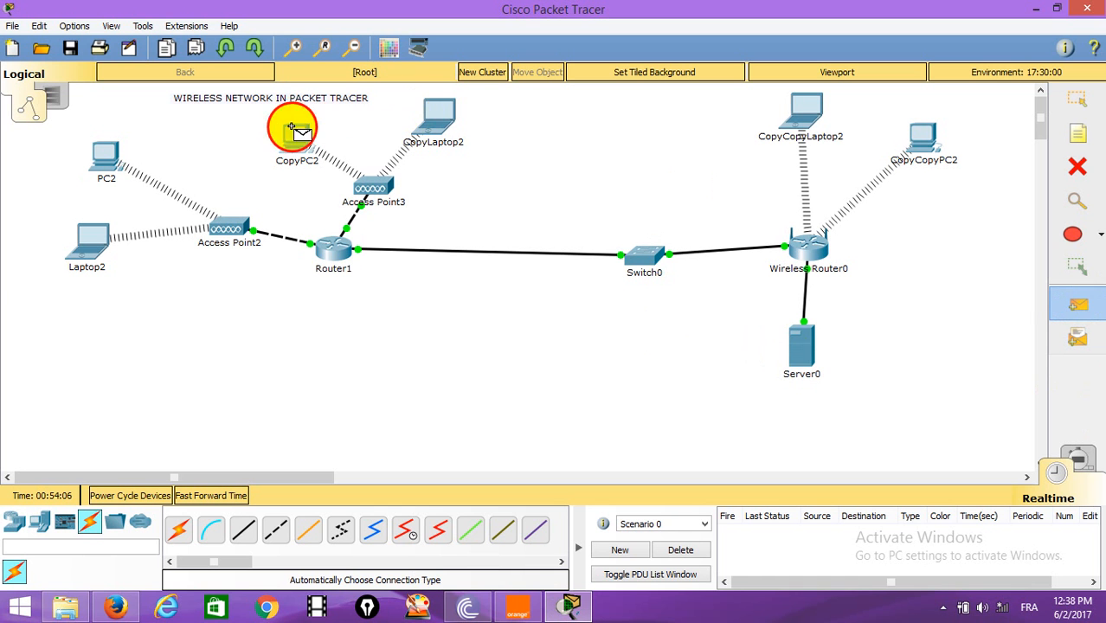
pyautogui.click(349, 249)
pyautogui.click(349, 249)
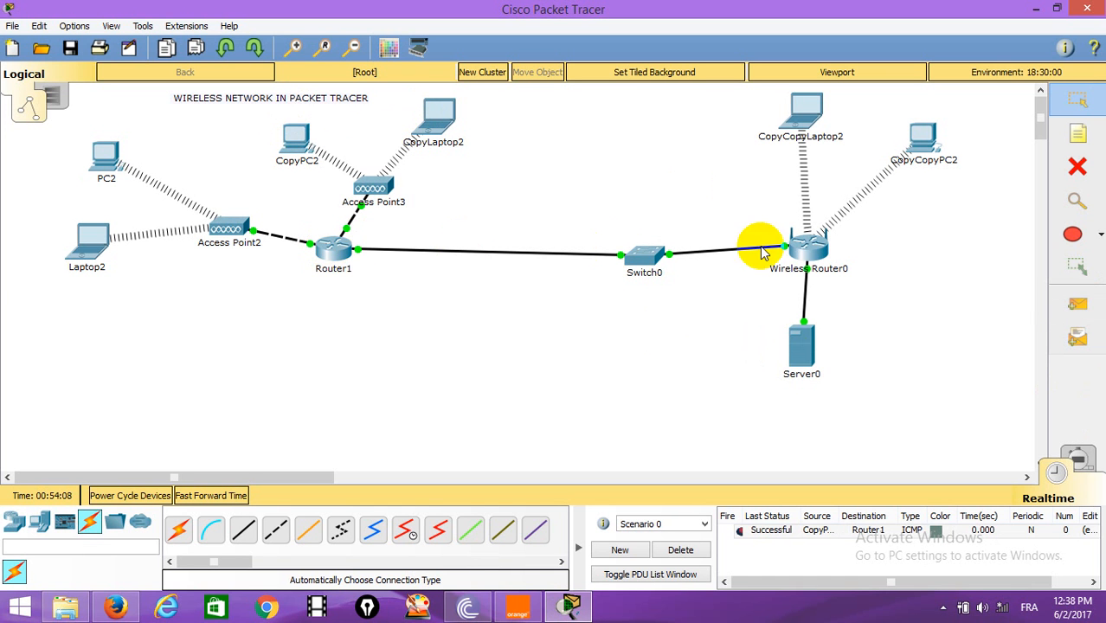
pyautogui.click(1078, 304)
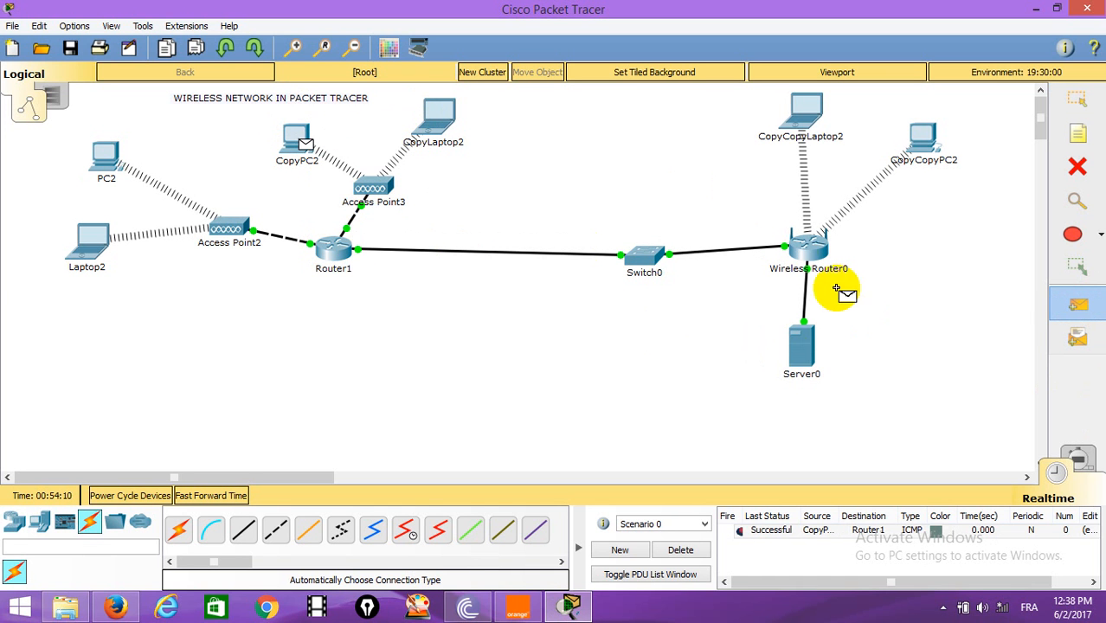
pyautogui.click(800, 249)
# Send a simple PDU from CopyPC2 to CopyCopyLaptop2 to test connectivity between the two networks.
pyautogui.click(1078, 304)
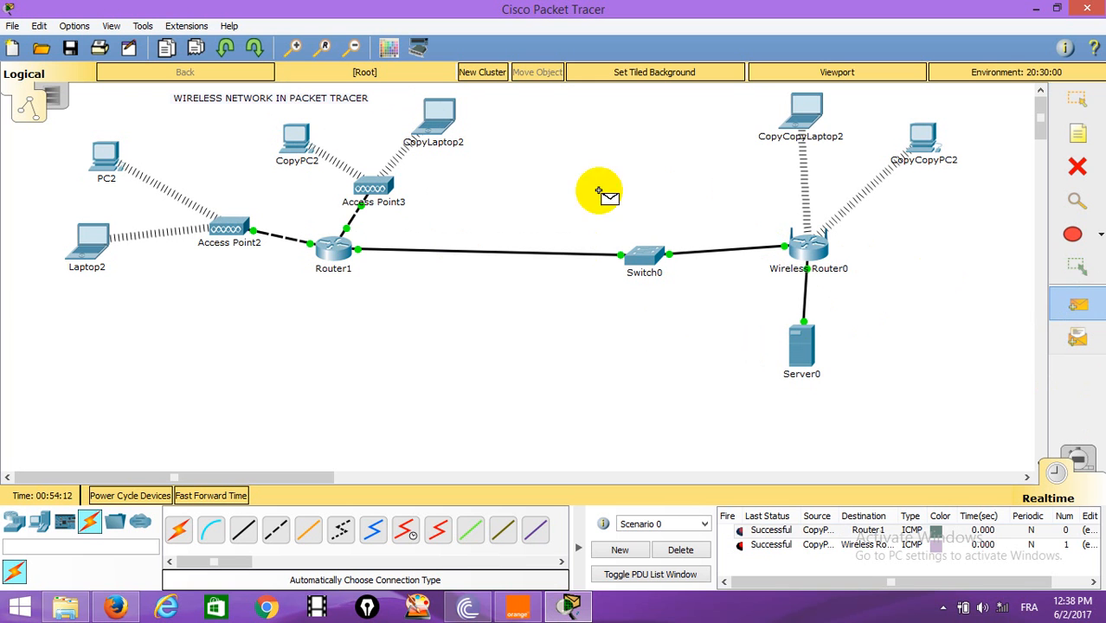
pyautogui.click(296, 138)
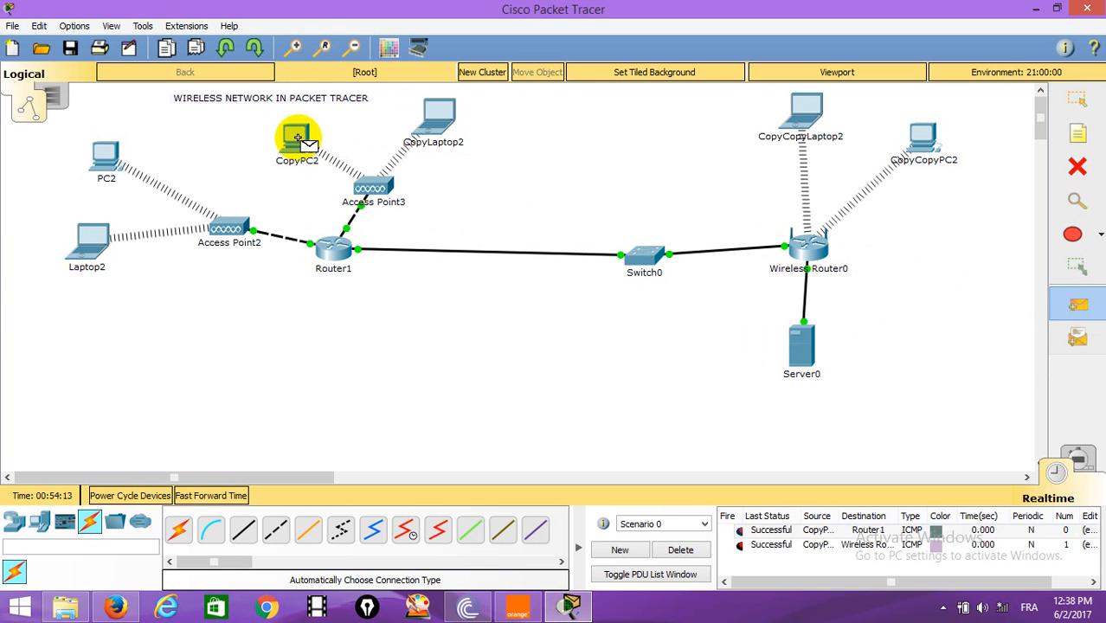
pyautogui.click(795, 111)
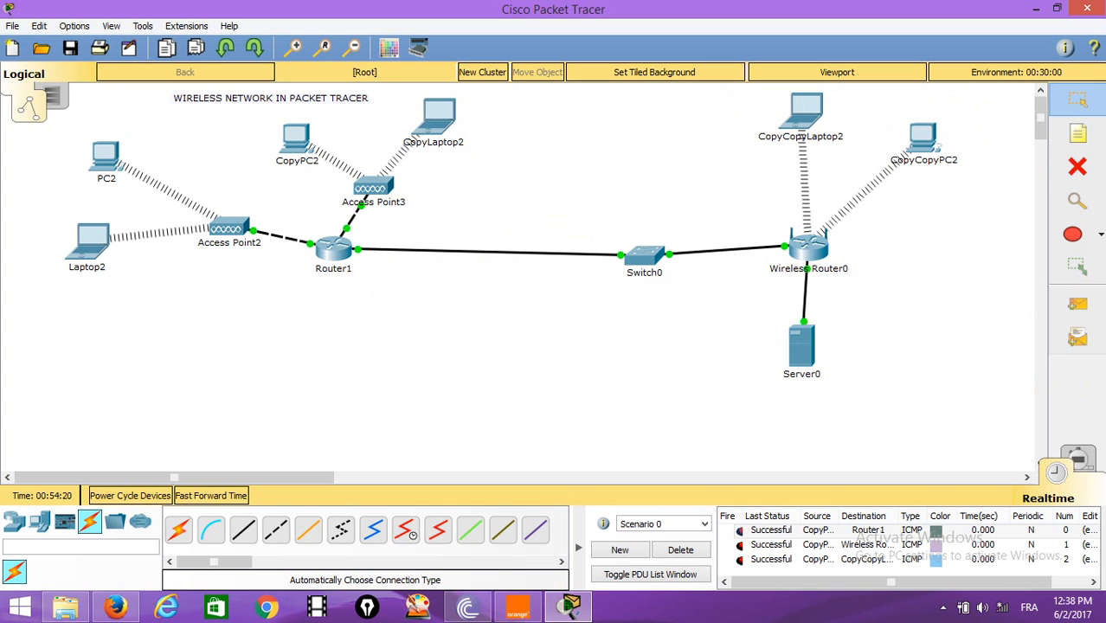
# Test connectivity with simple PDUs from CopyCopyPC2 to Router1 and from CopyCopyPC2 to Laptop2.
pyautogui.click(1077, 304)
pyautogui.click(945, 153)
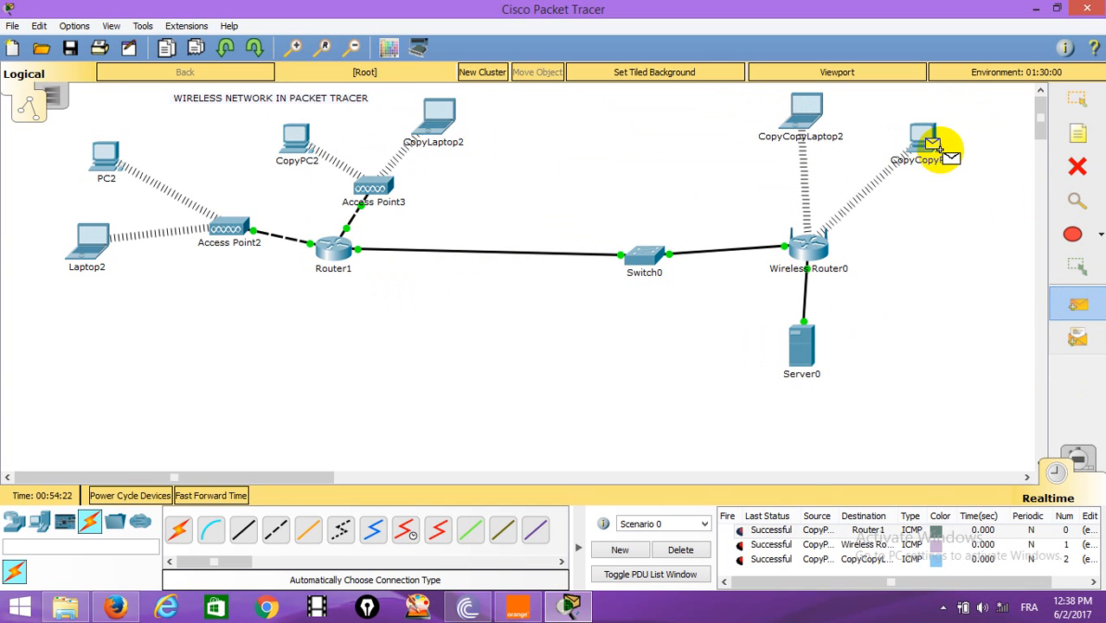
pyautogui.click(330, 249)
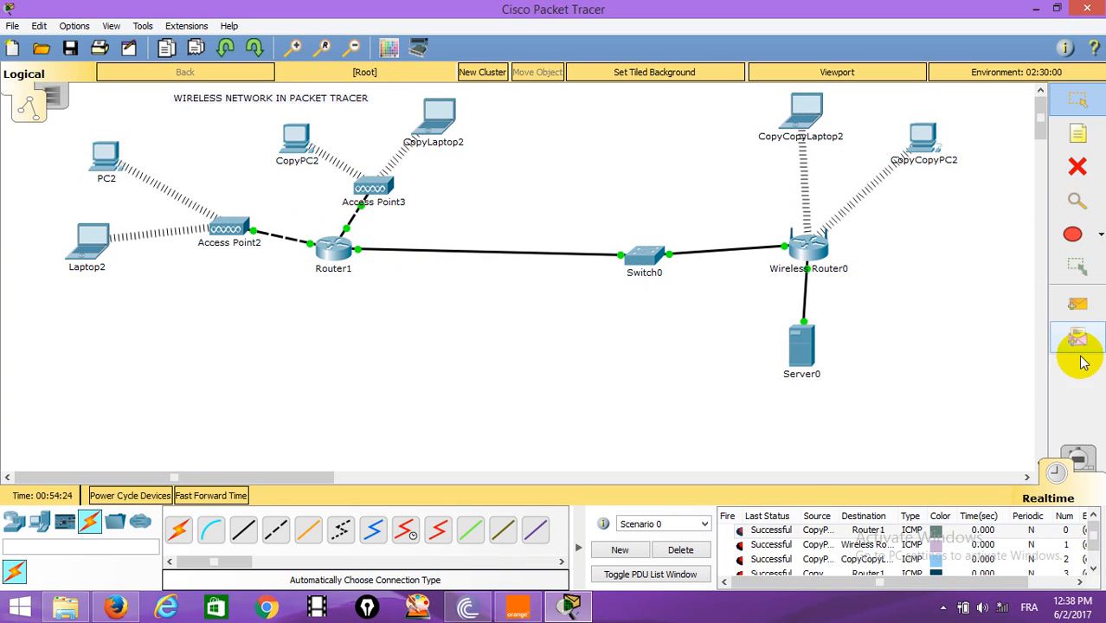
pyautogui.click(1078, 304)
pyautogui.click(927, 142)
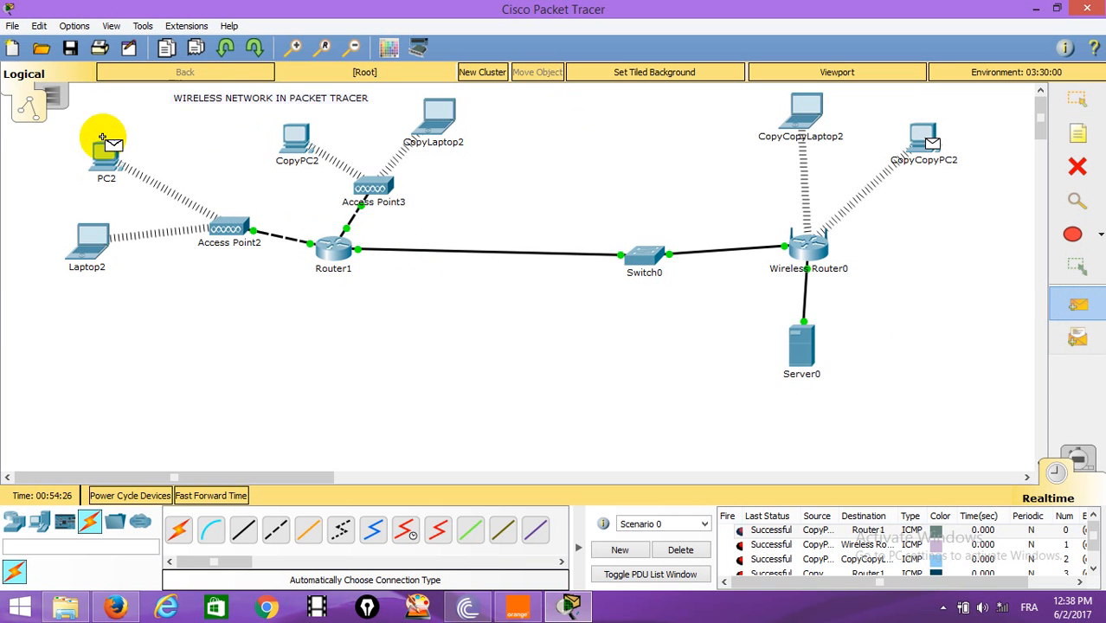
pyautogui.click(87, 237)
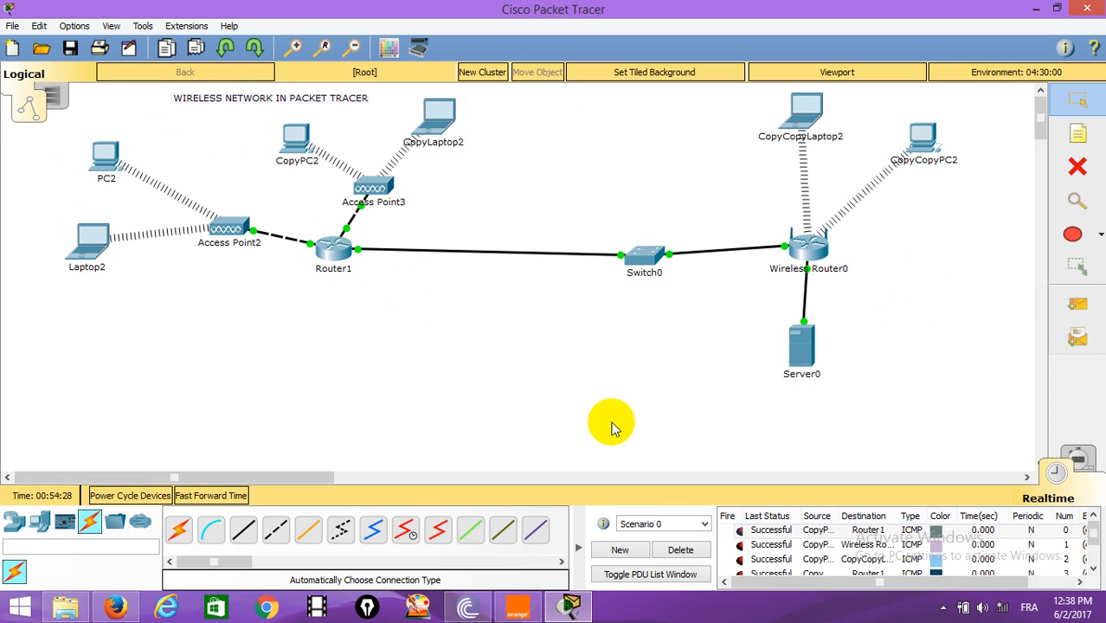